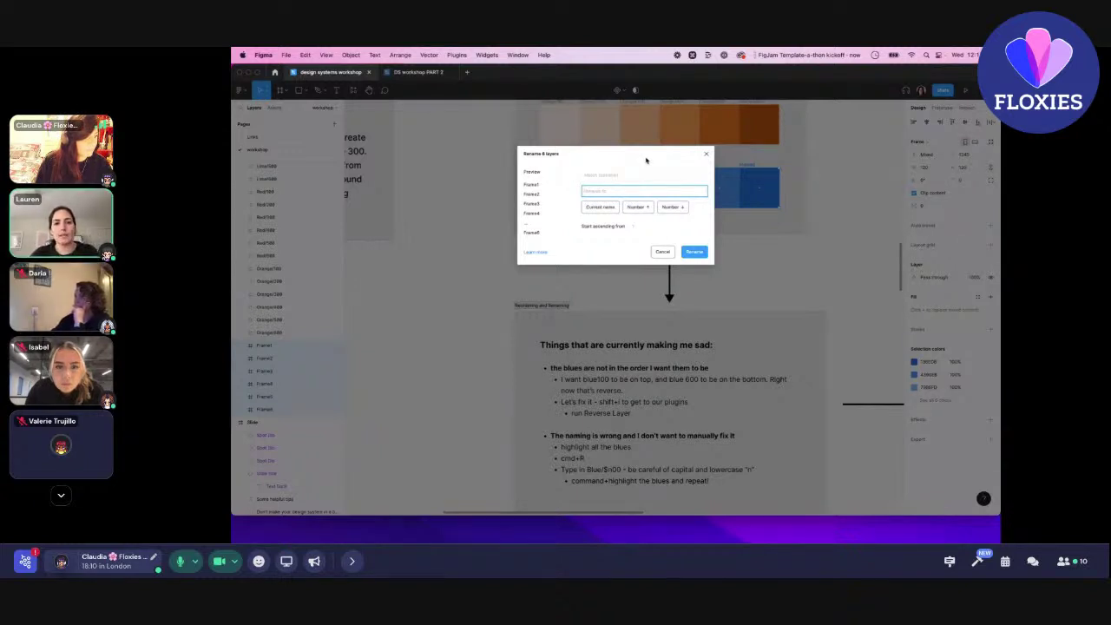
# Enter Blue/ plus a number placeholder as the new name for the six blue frames, trying both $n and $N.
pyautogui.write('Blue')
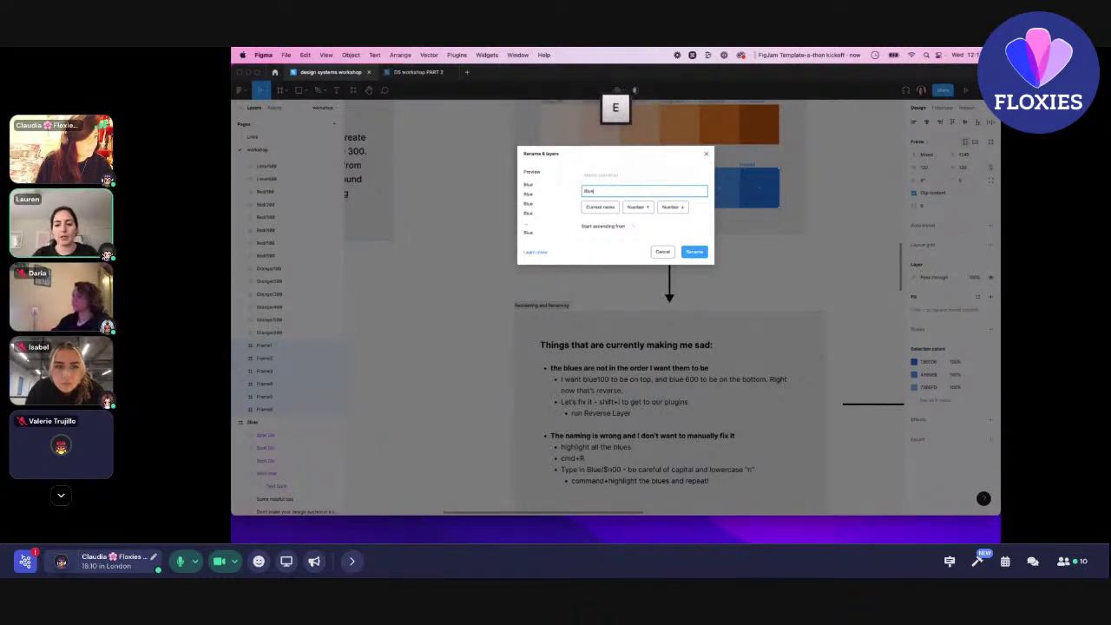
pyautogui.write('/')
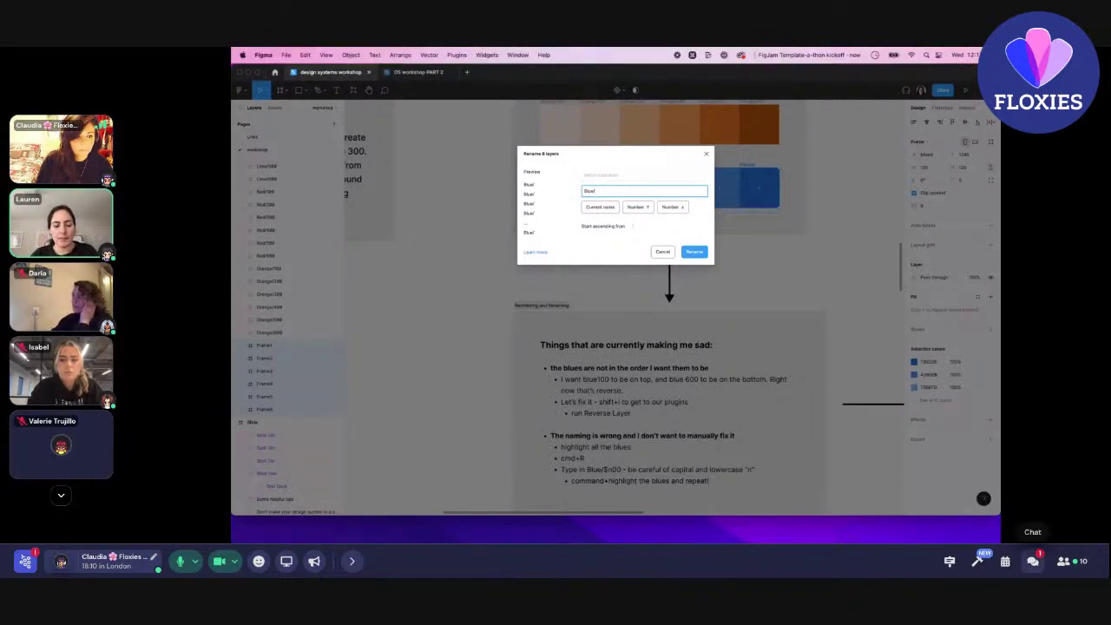
pyautogui.click(1032, 560)
pyautogui.click(1032, 561)
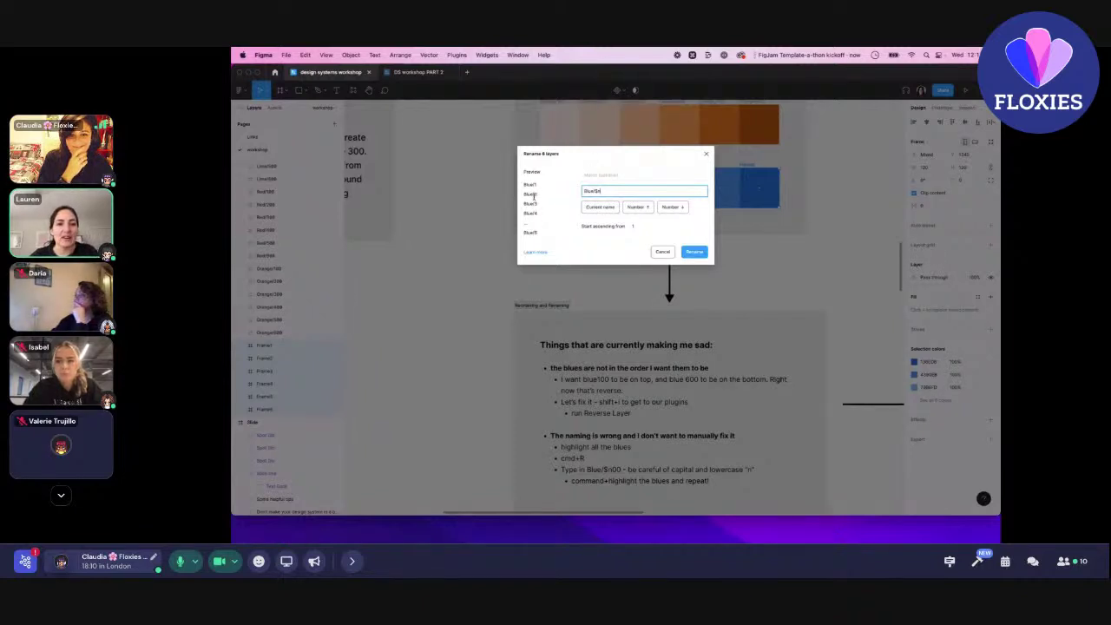
pyautogui.press('BackSpace')
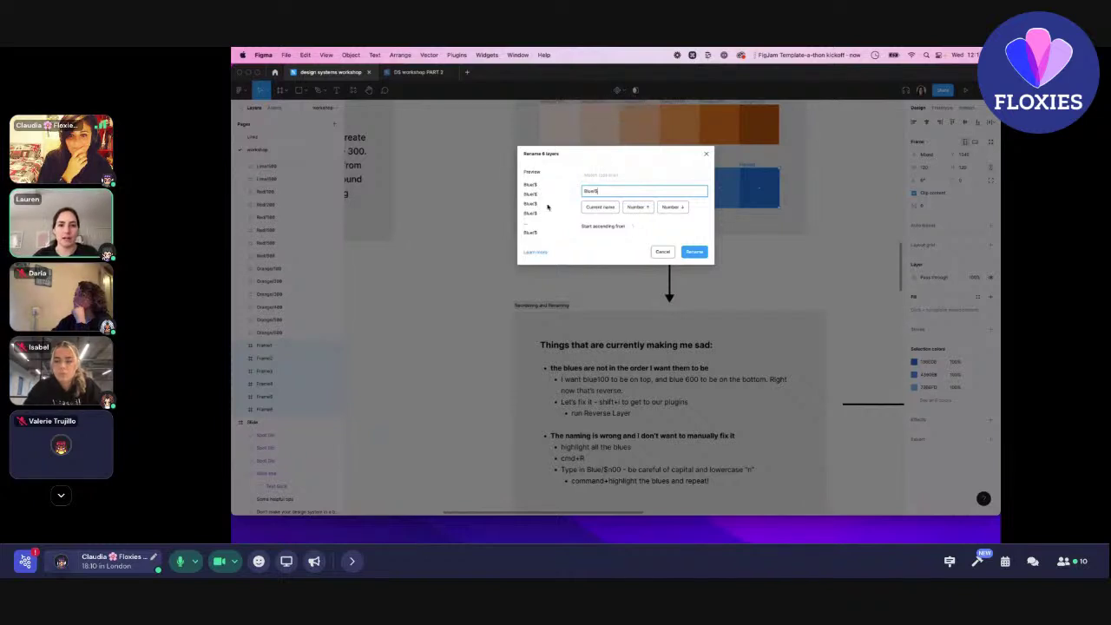
pyautogui.write('N')
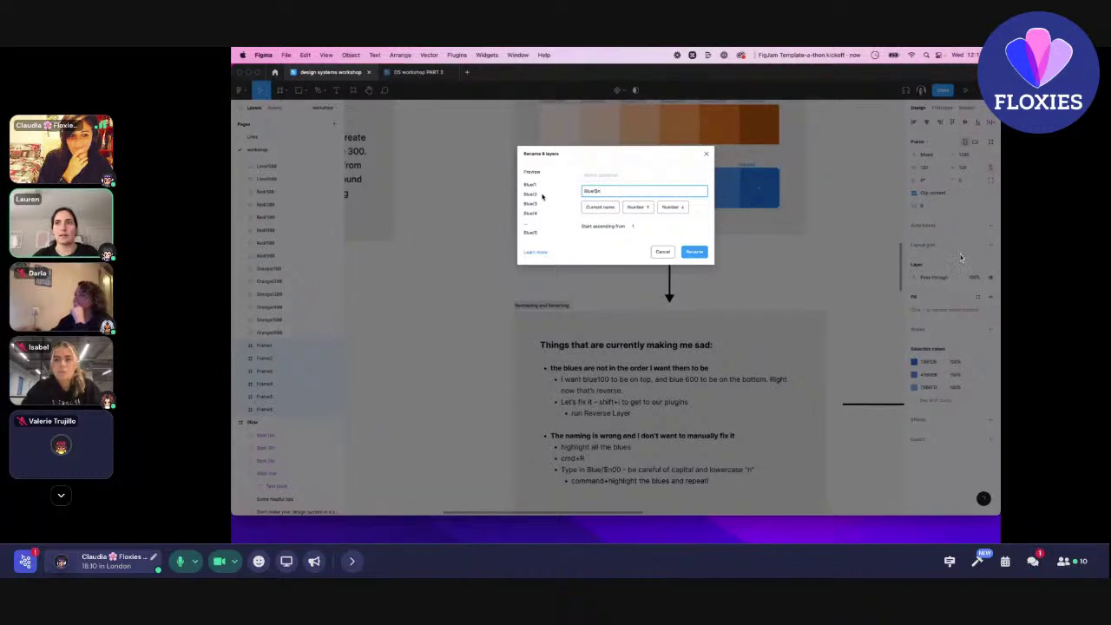
# Check the room chat for new participant messages.
pyautogui.click(1032, 560)
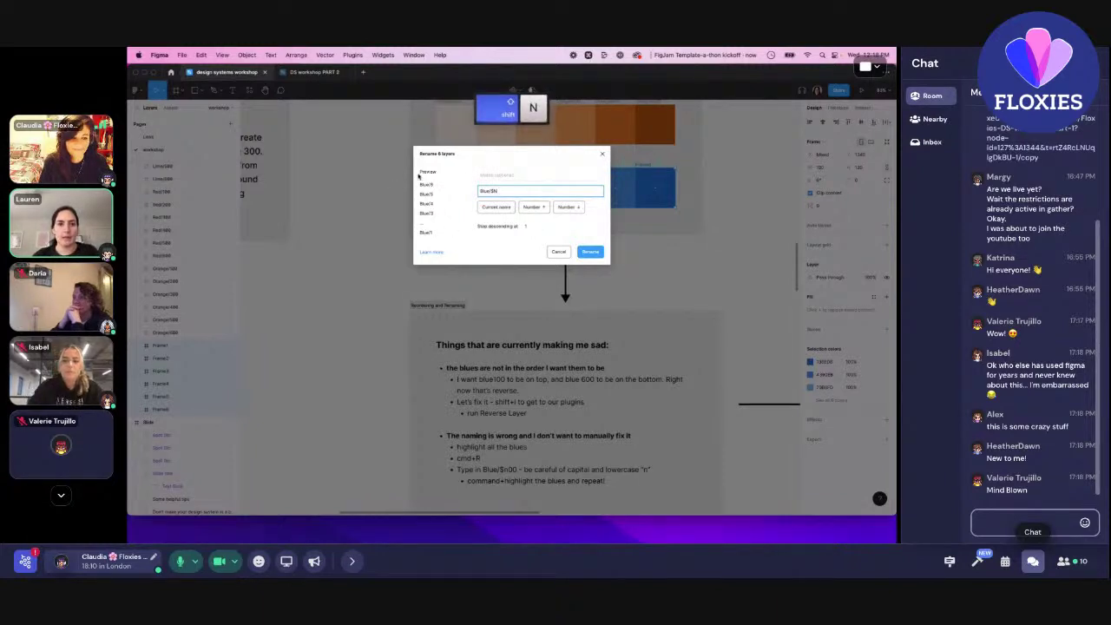
pyautogui.click(1032, 561)
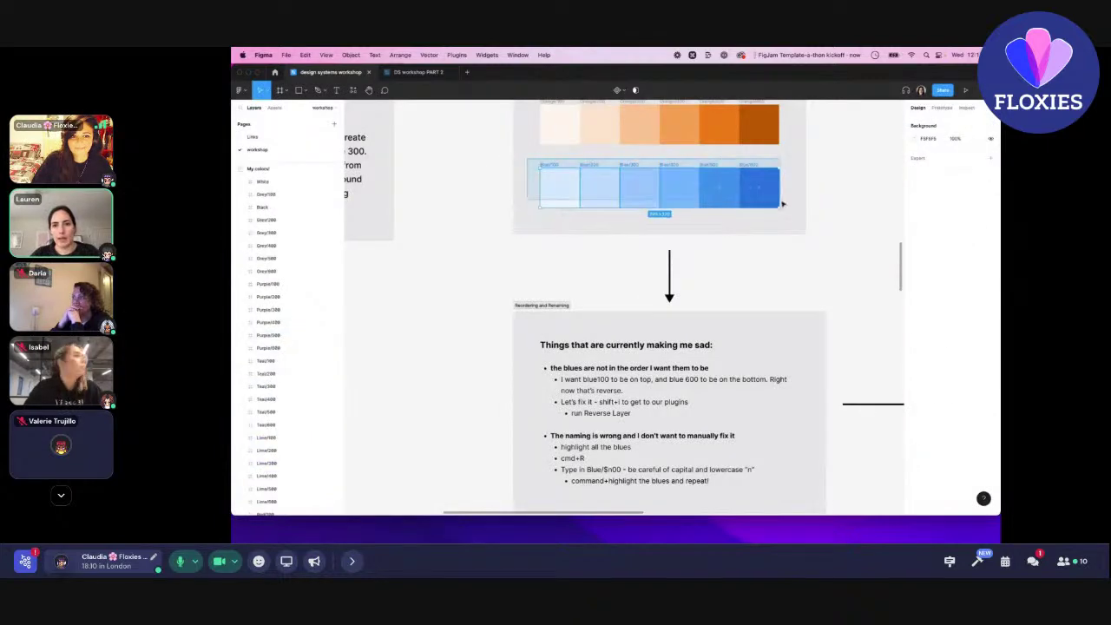
pyautogui.click(1033, 561)
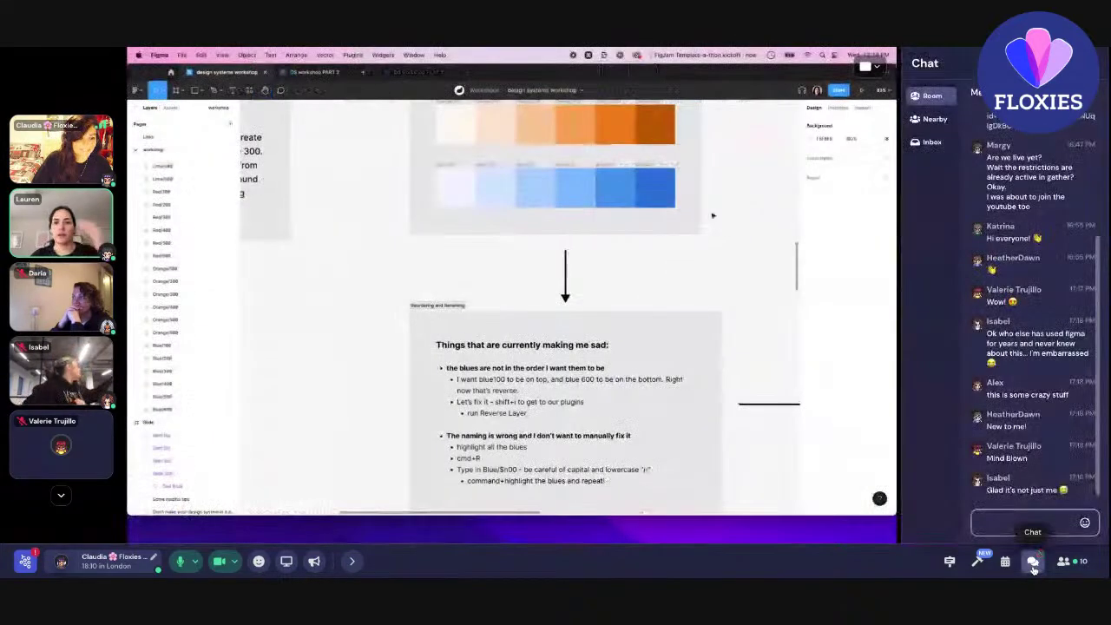
pyautogui.click(1033, 564)
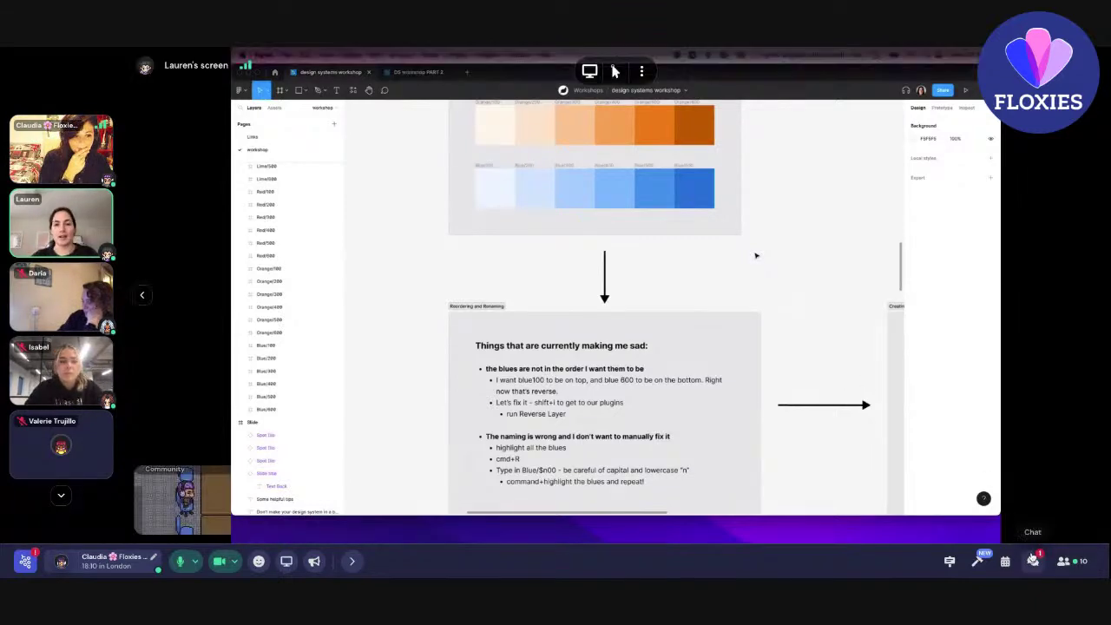
pyautogui.click(1033, 561)
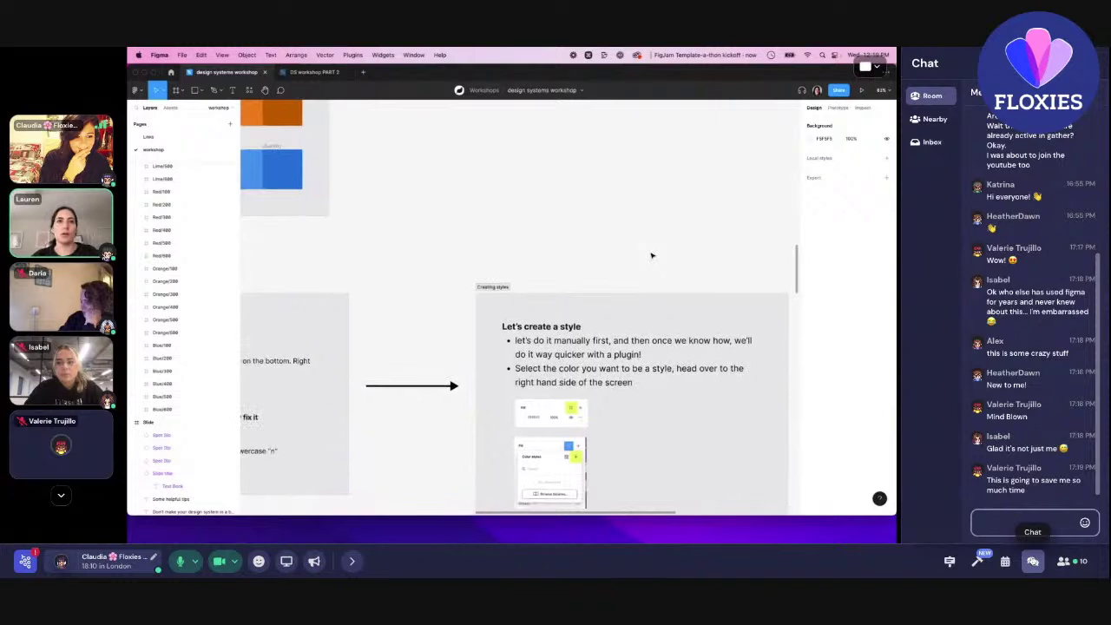
pyautogui.click(1033, 561)
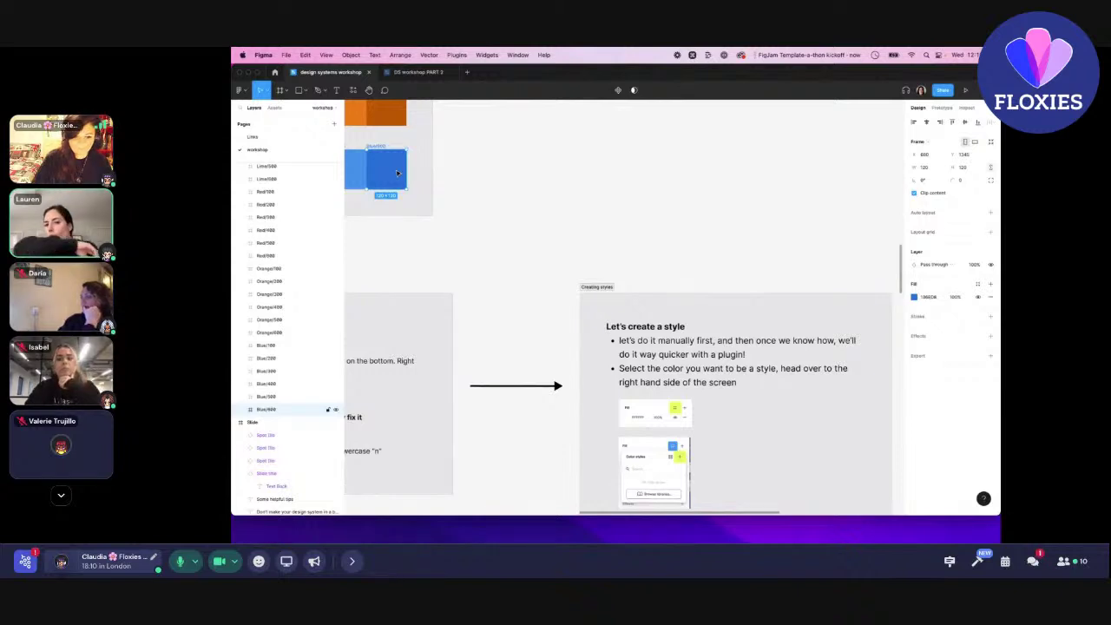
# Create a color style named Blue/600 from the fill of the darkest blue frame.
pyautogui.click(977, 286)
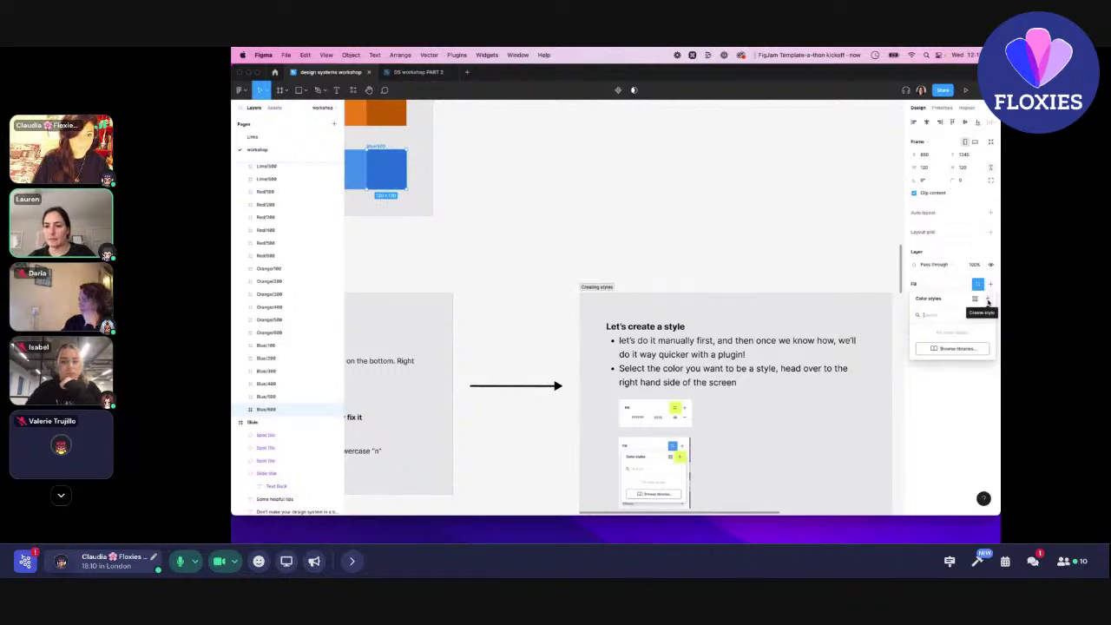
pyautogui.click(989, 299)
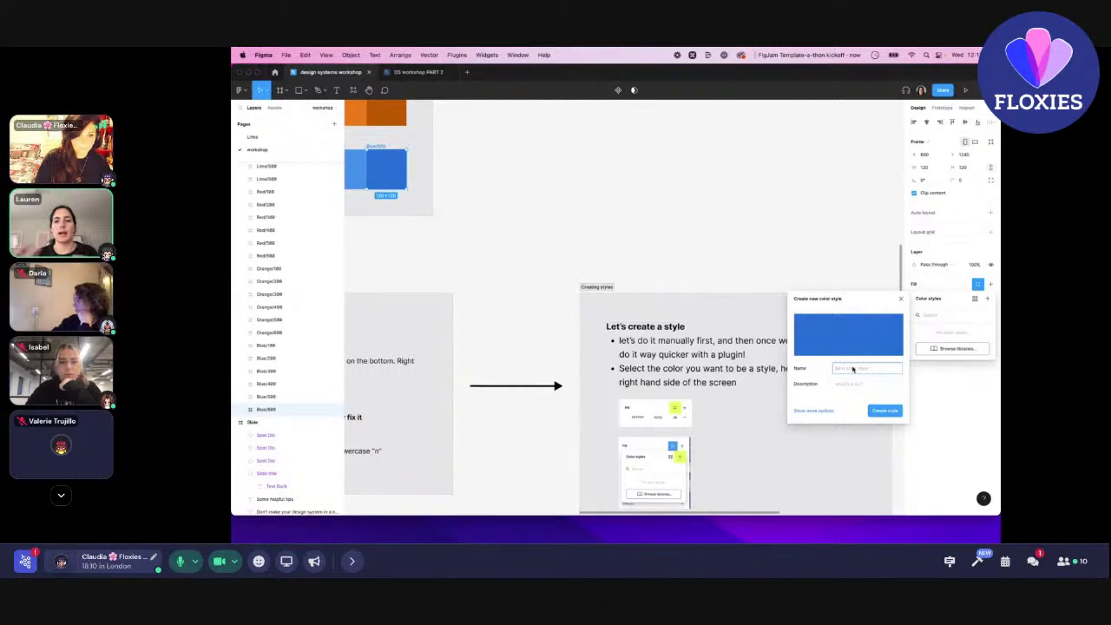
pyautogui.write('B')
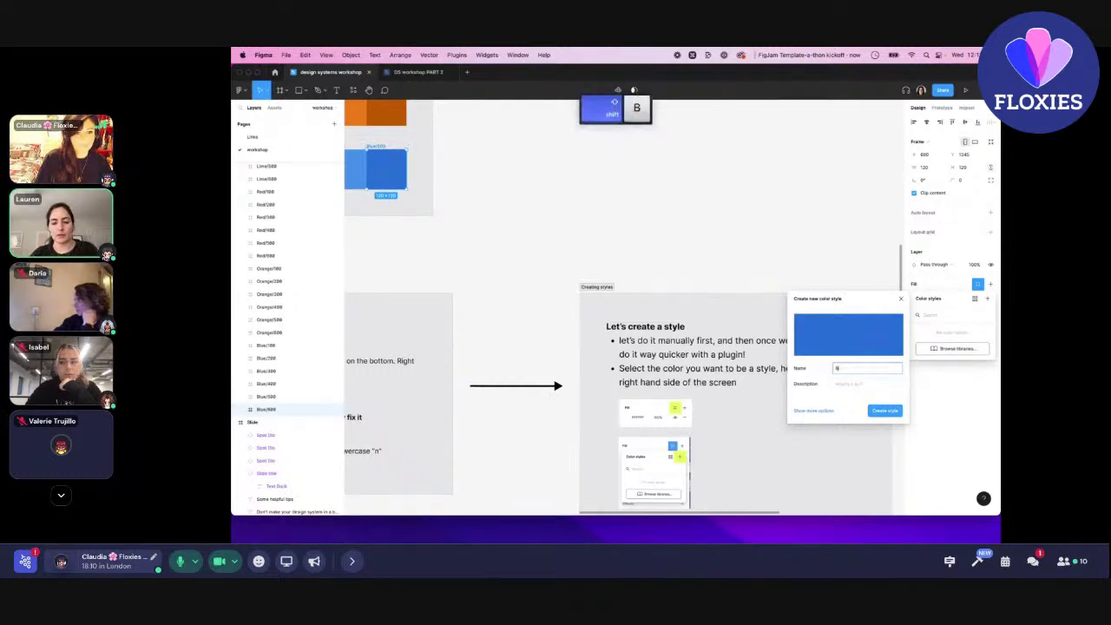
pyautogui.write('lue/')
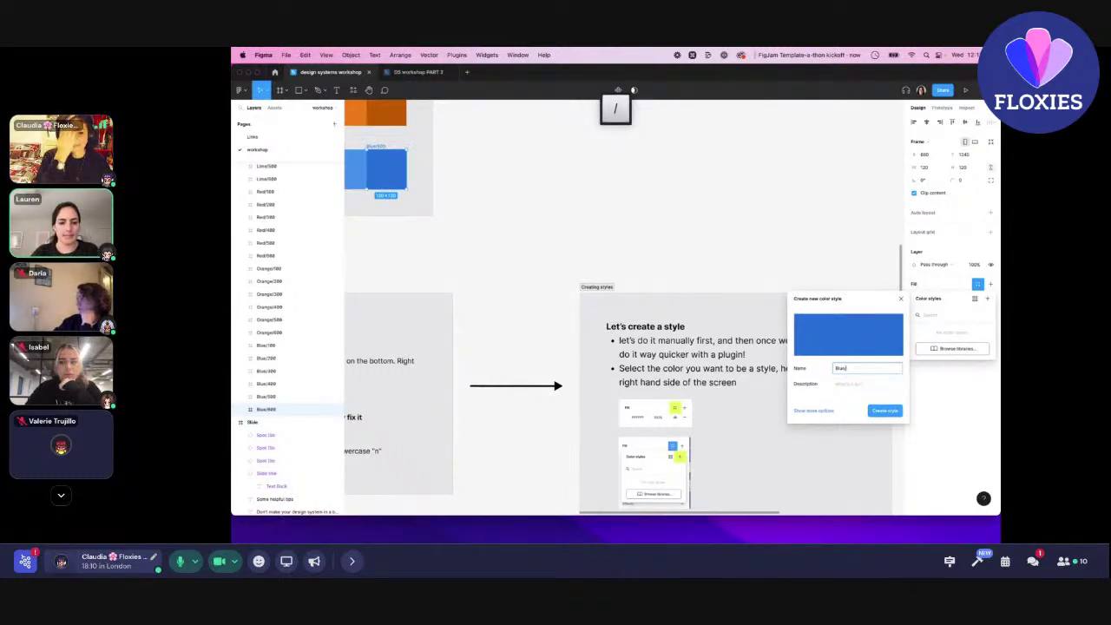
pyautogui.write('600')
pyautogui.click(844, 386)
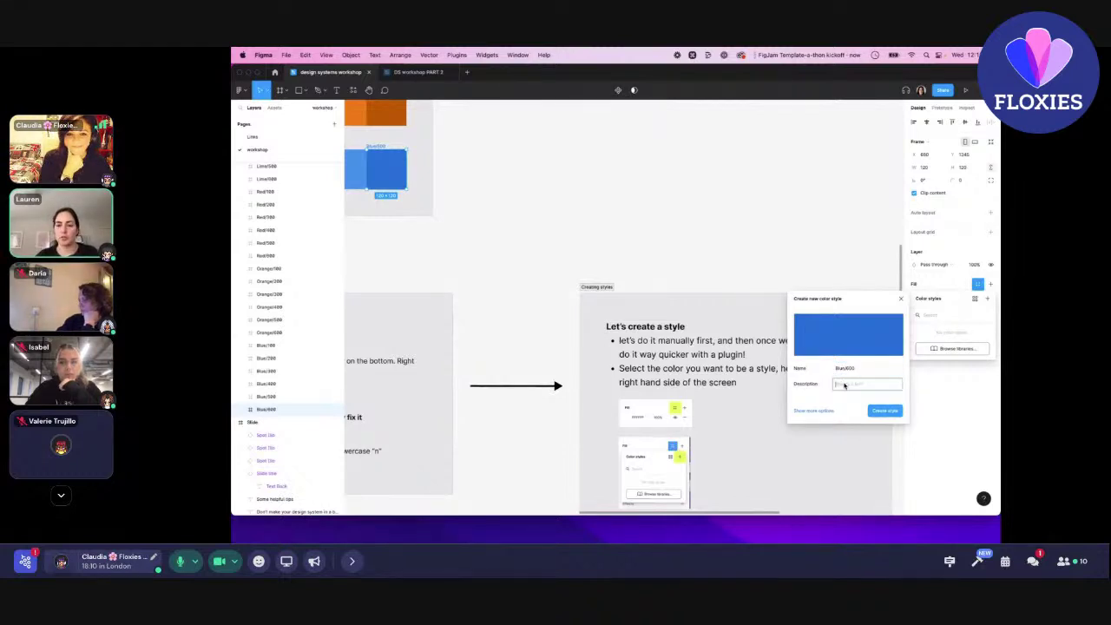
pyautogui.click(884, 414)
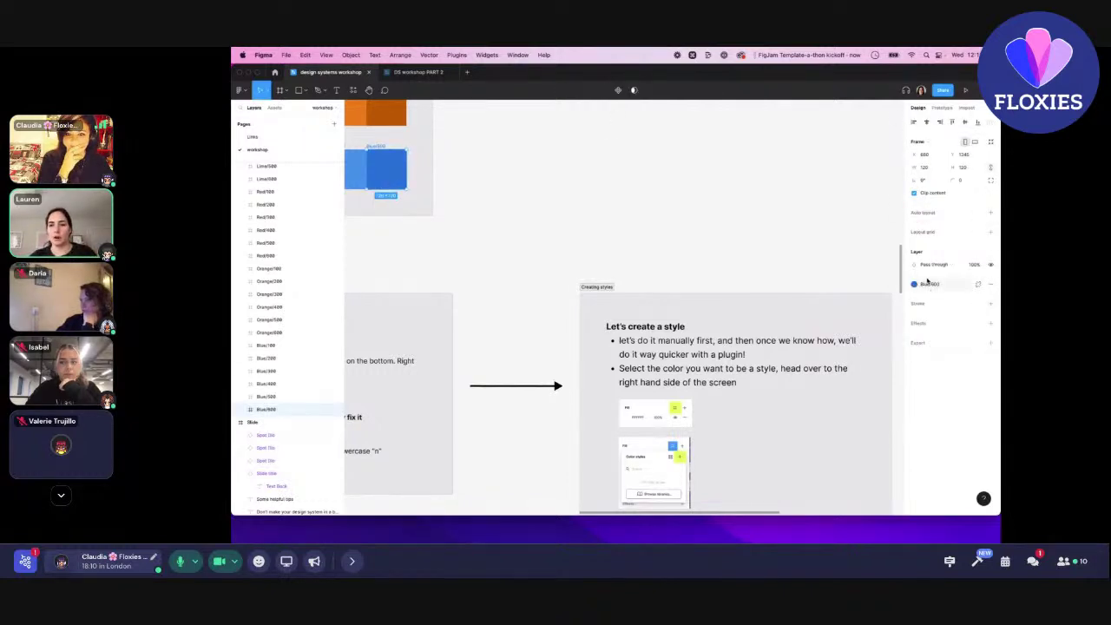
# Review the canvas notes on creating styles and look over the latest room chat messages.
pyautogui.scroll(-5, 822, 284)
pyautogui.scroll(-3, 821, 283)
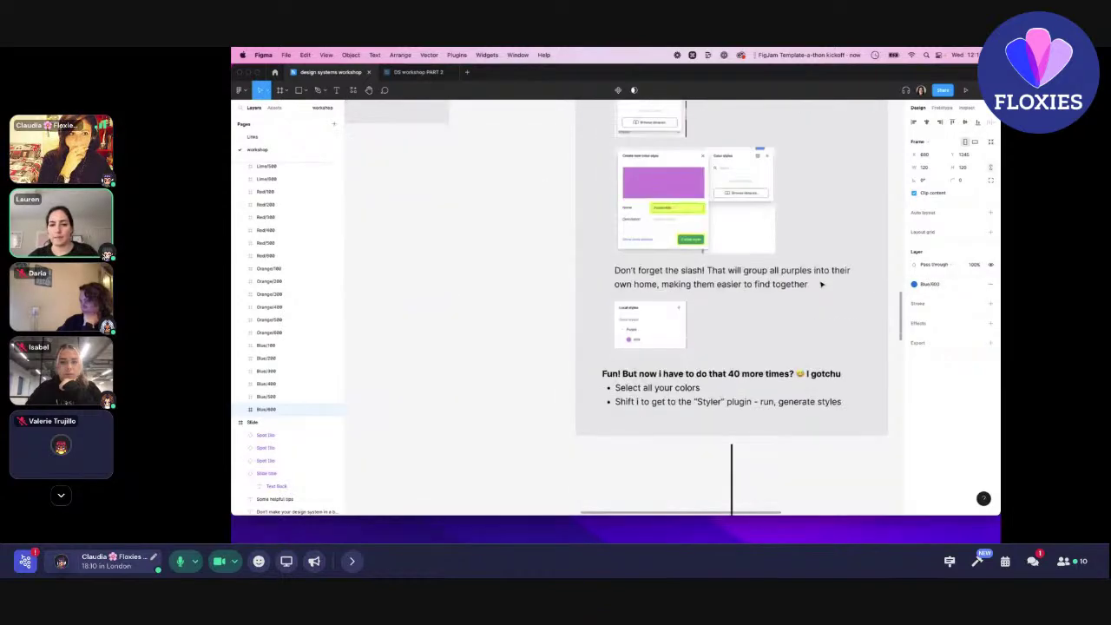
pyautogui.scroll(8, 733, 354)
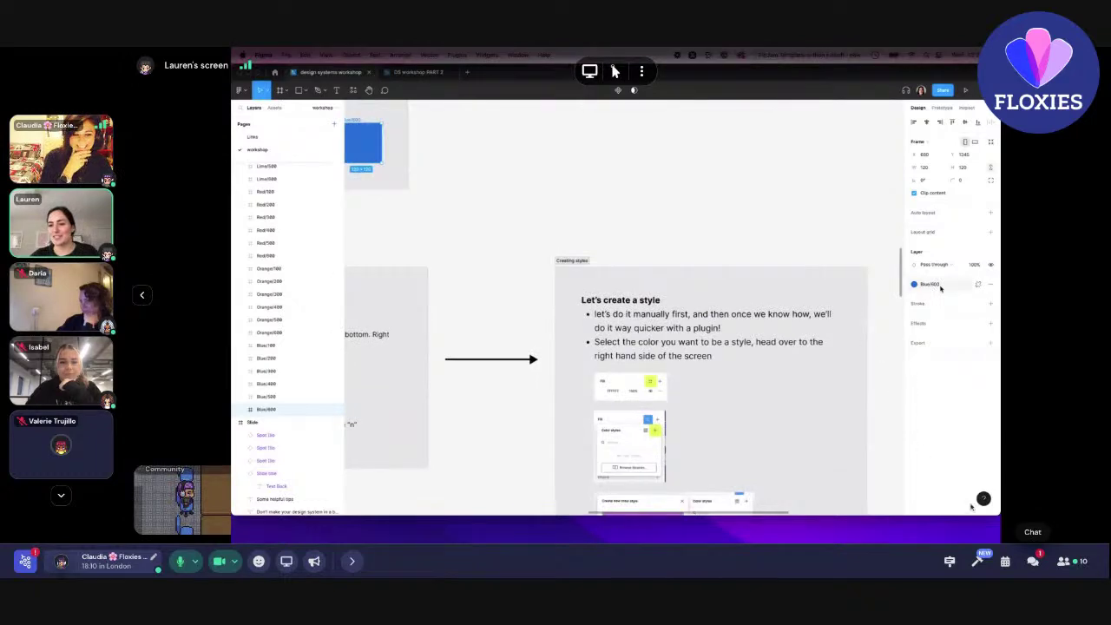
pyautogui.click(1033, 560)
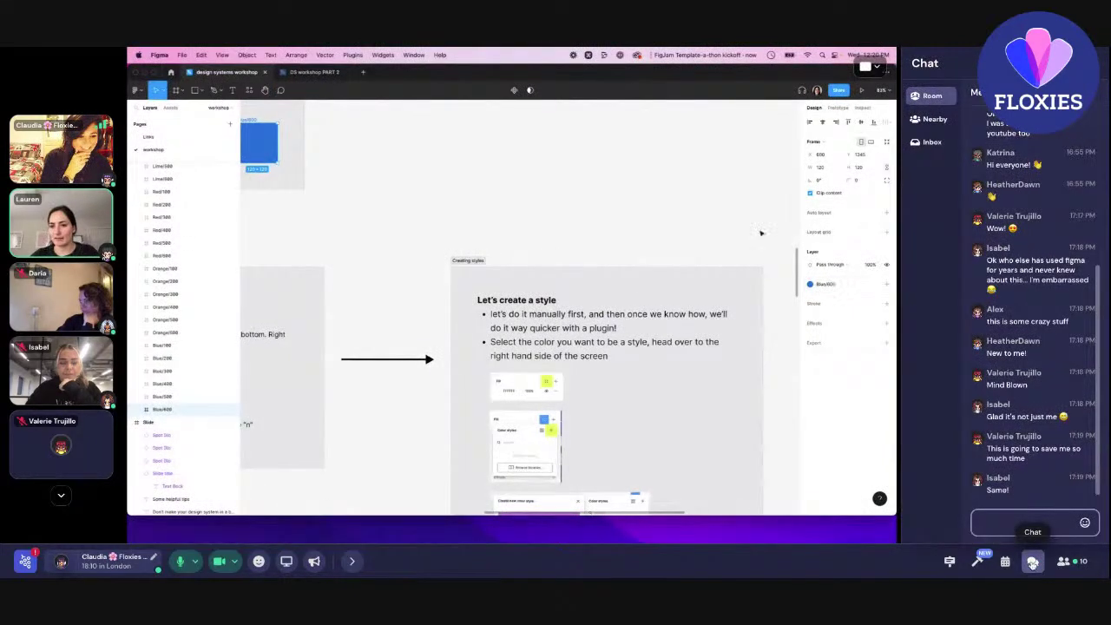
pyautogui.click(1033, 560)
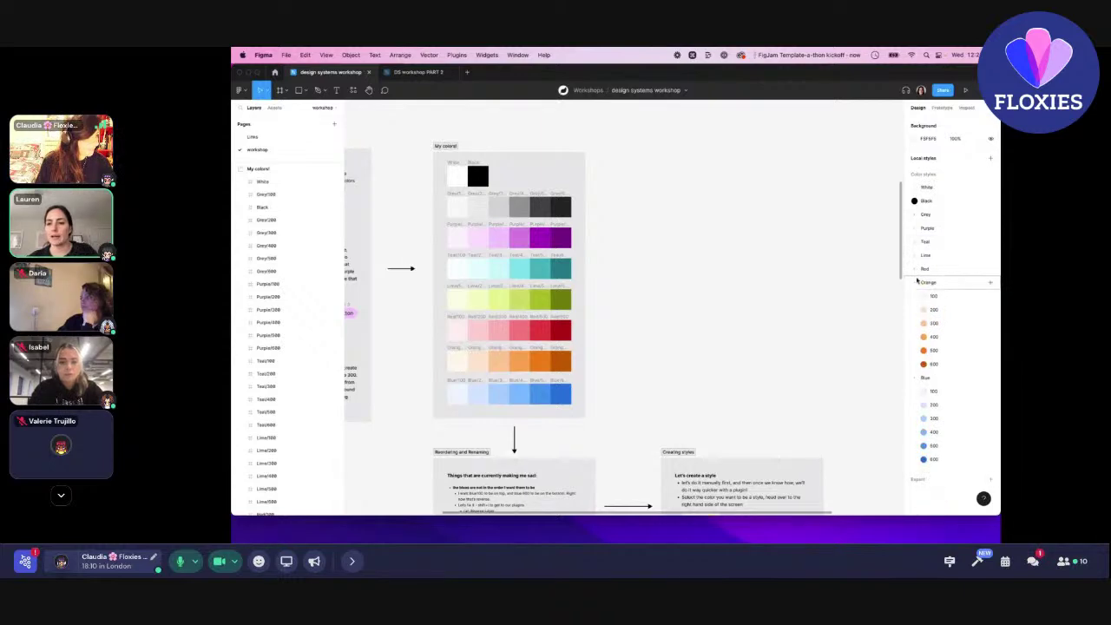
# Collapse the Blue color style group and post the Figma community link to the Styler plugin in the room chat.
pyautogui.click(916, 298)
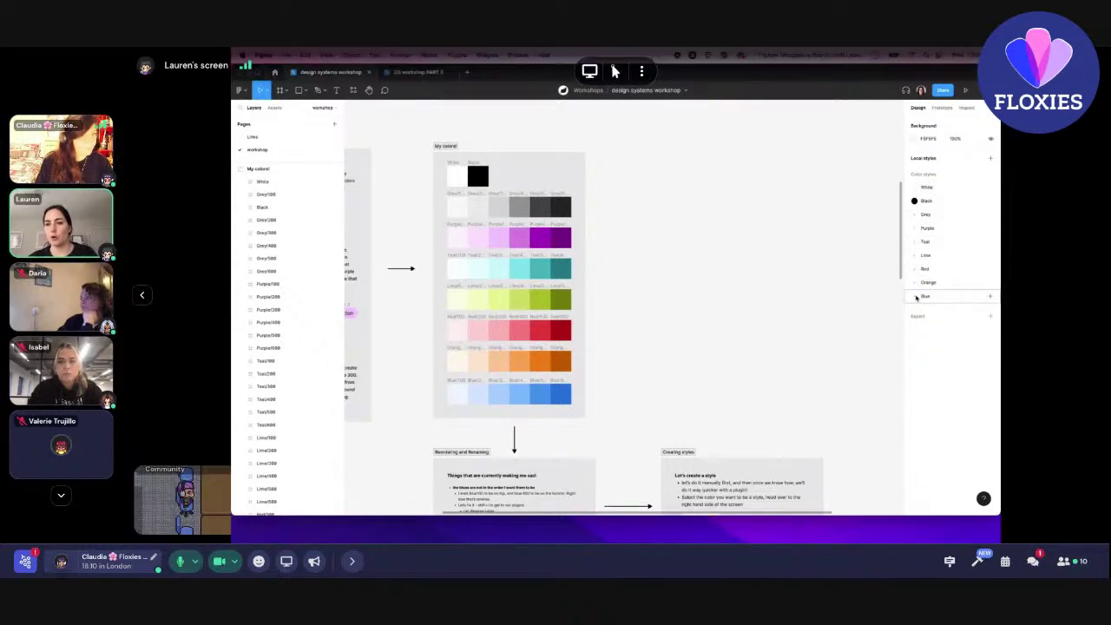
pyautogui.click(1032, 561)
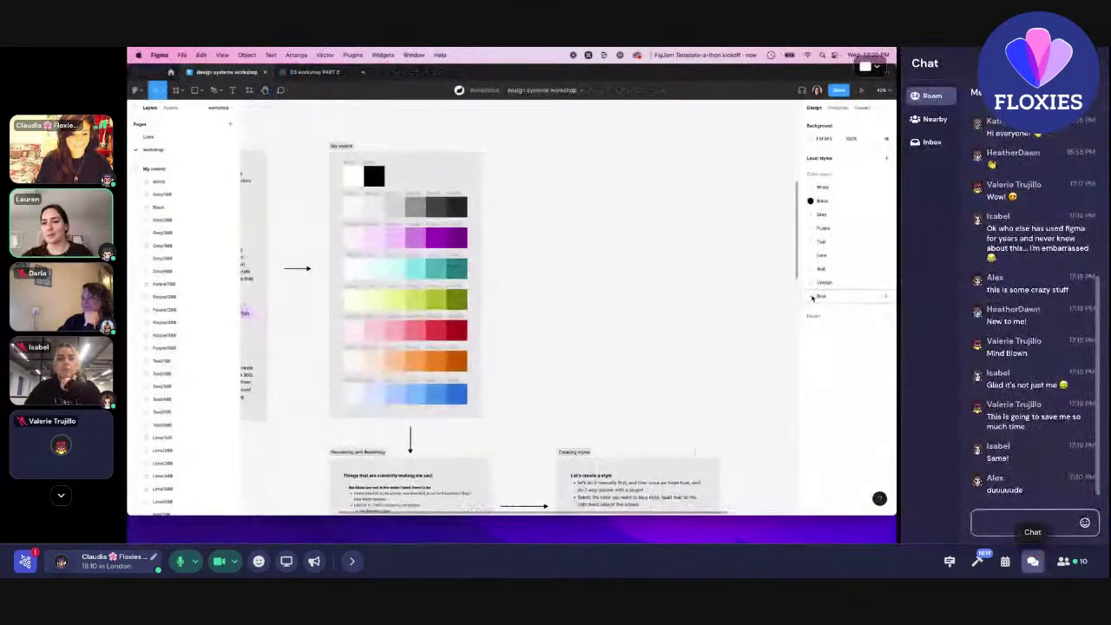
pyautogui.hotkey('ctrl', 'v')
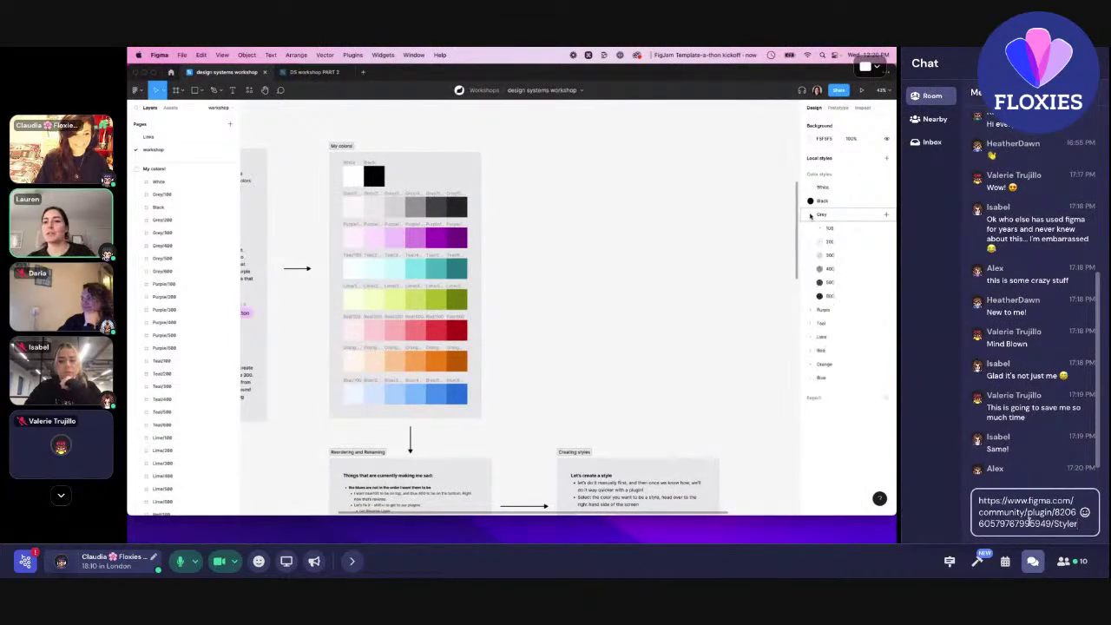
pyautogui.press('Return')
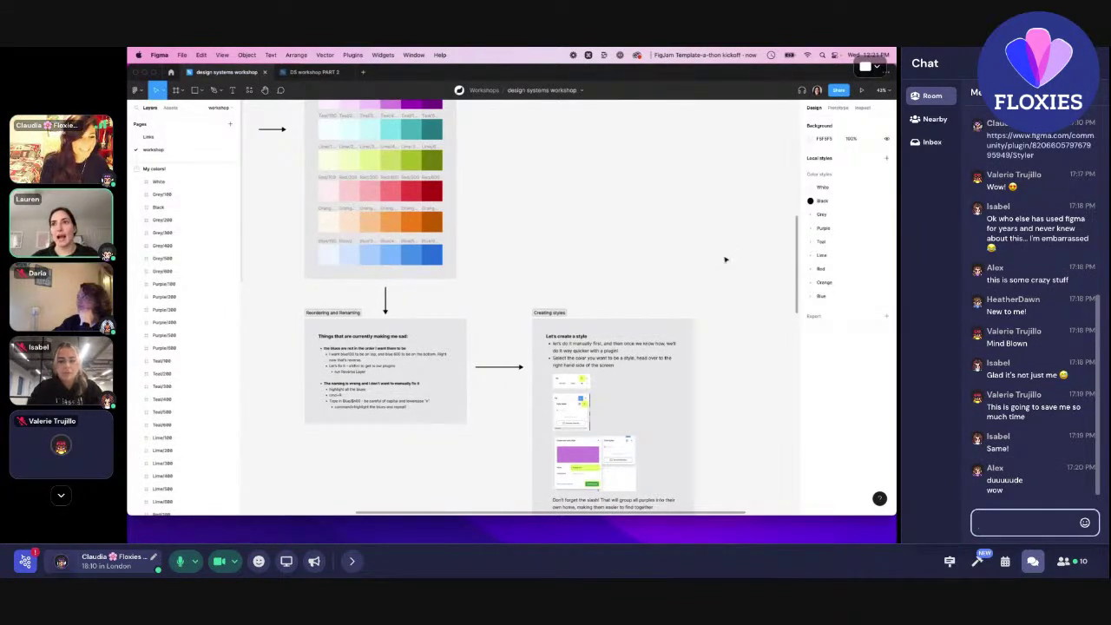
# Follow the room chat during the text styles and library demonstration, and check the options on a participant's video tile.
pyautogui.click(1032, 561)
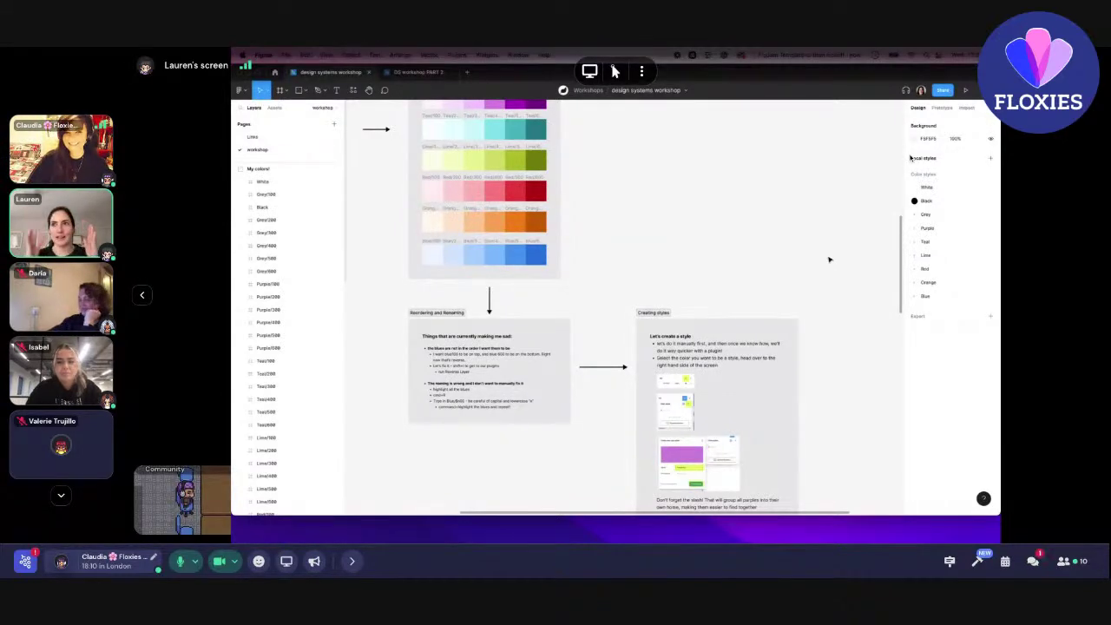
pyautogui.click(1032, 561)
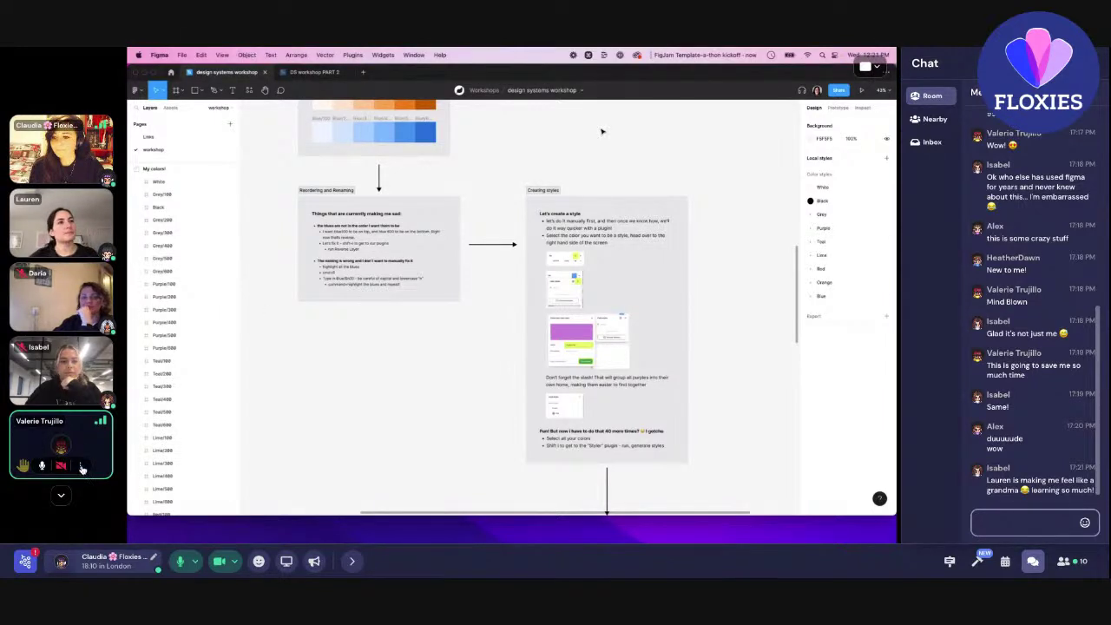
pyautogui.click(82, 466)
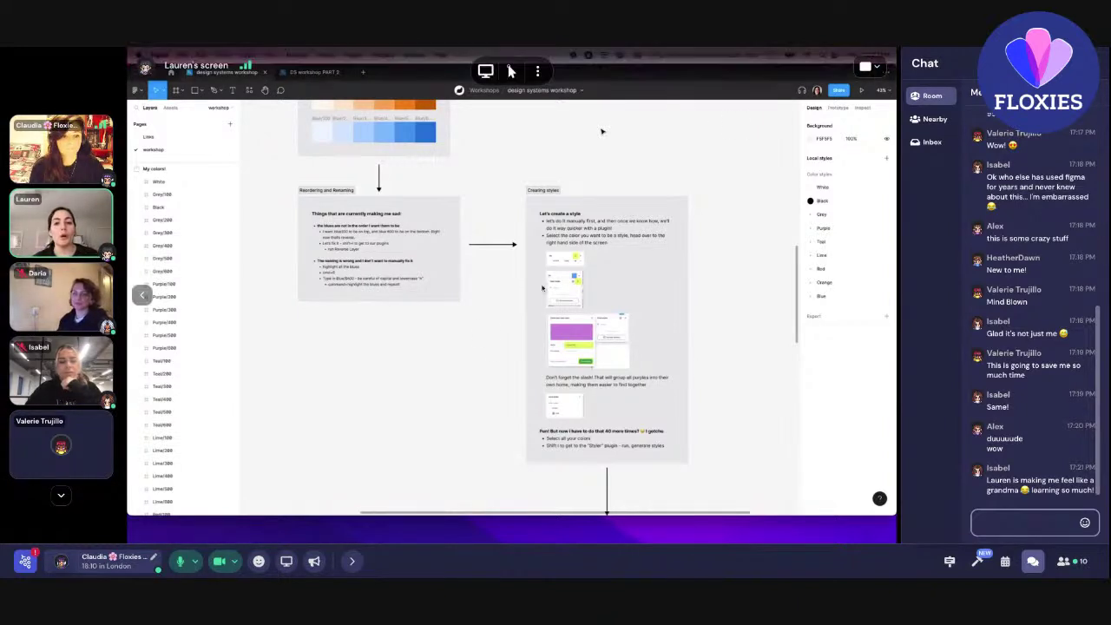
pyautogui.click(80, 466)
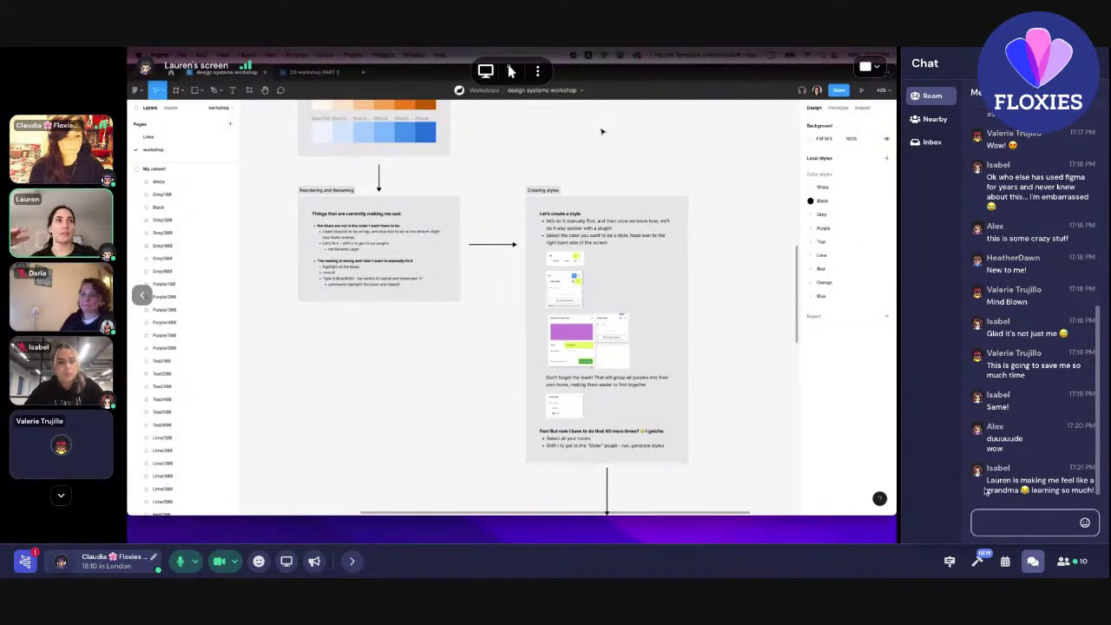
pyautogui.click(1032, 562)
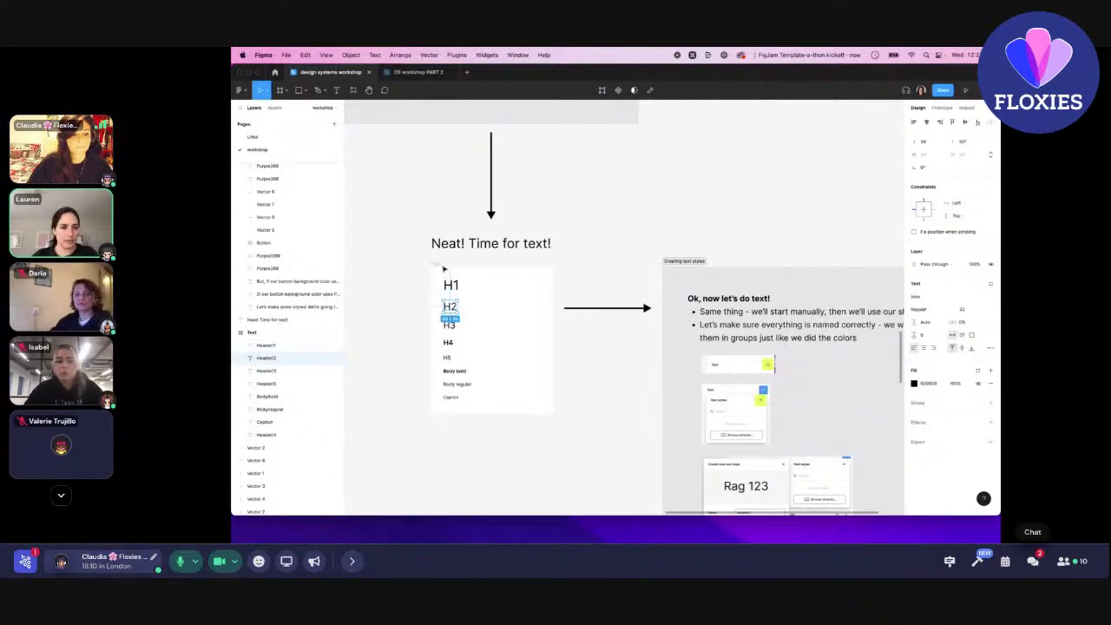
pyautogui.click(1033, 563)
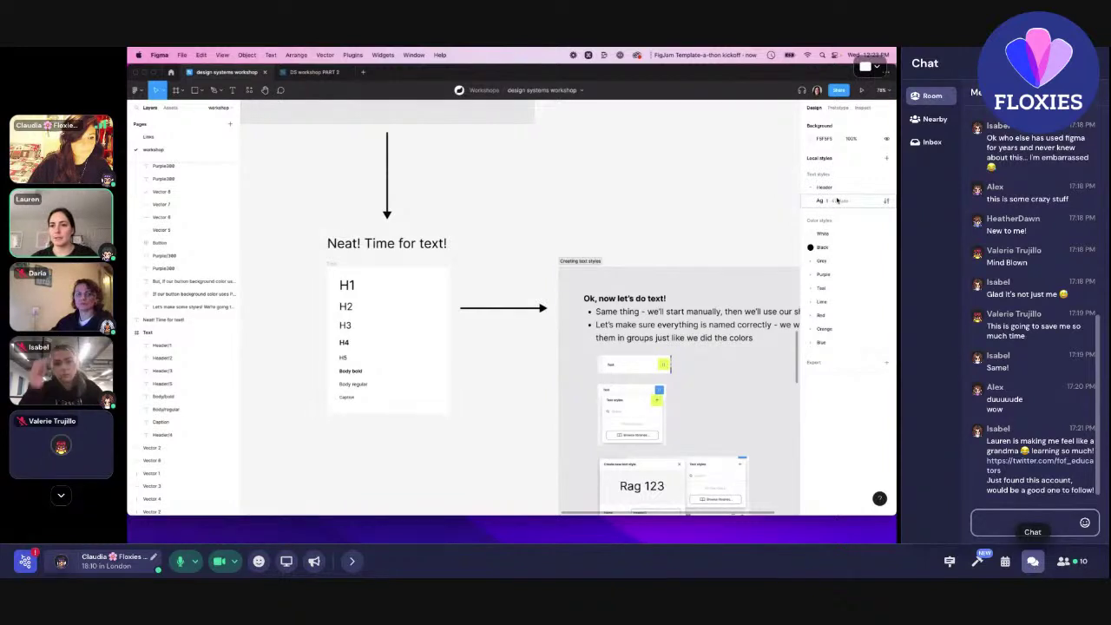
pyautogui.click(1033, 561)
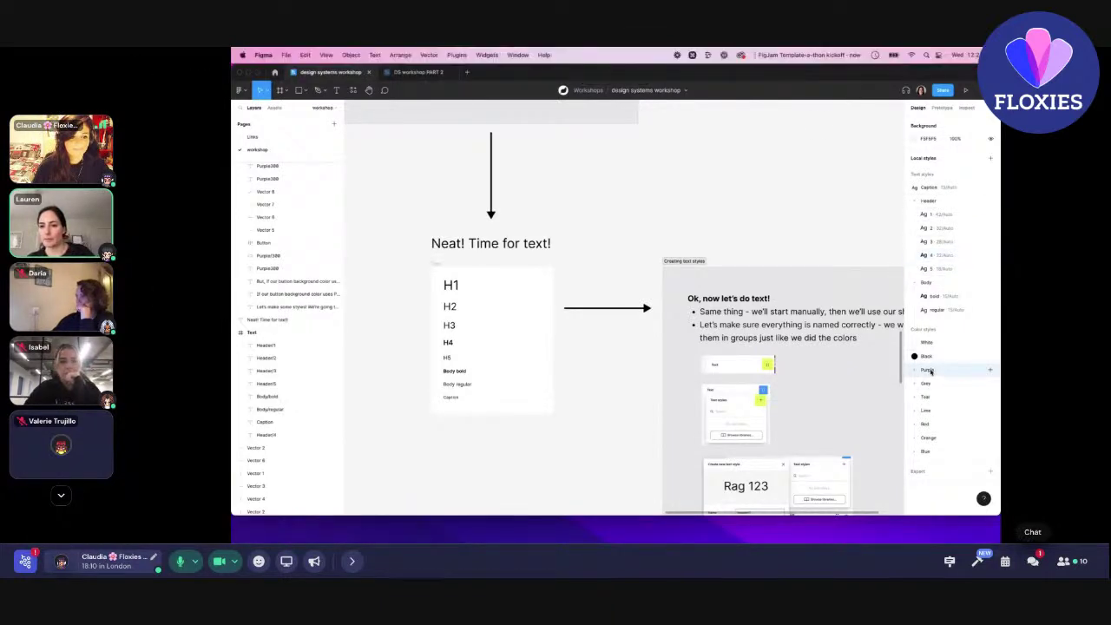
pyautogui.click(1033, 561)
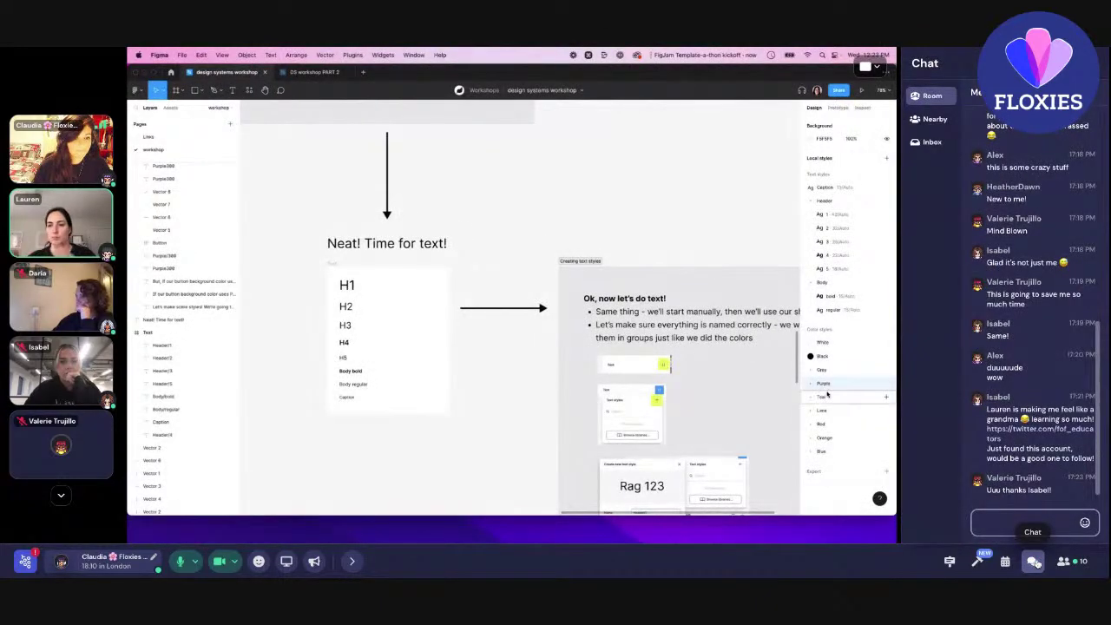
pyautogui.click(1033, 561)
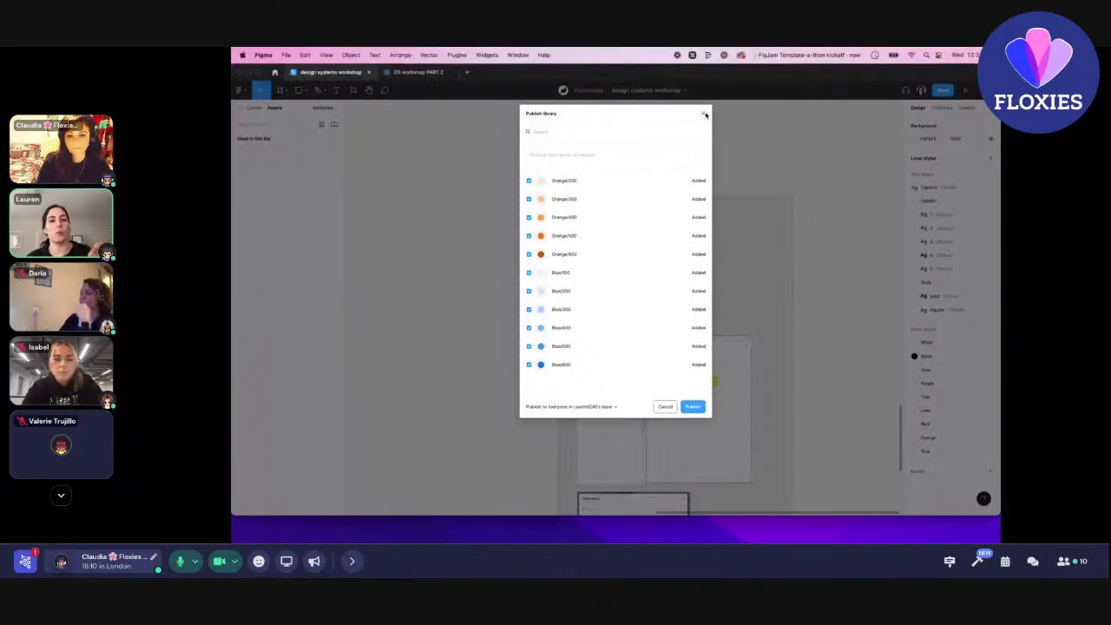
# Close the Publish library dialog without publishing the styles.
pyautogui.click(704, 114)
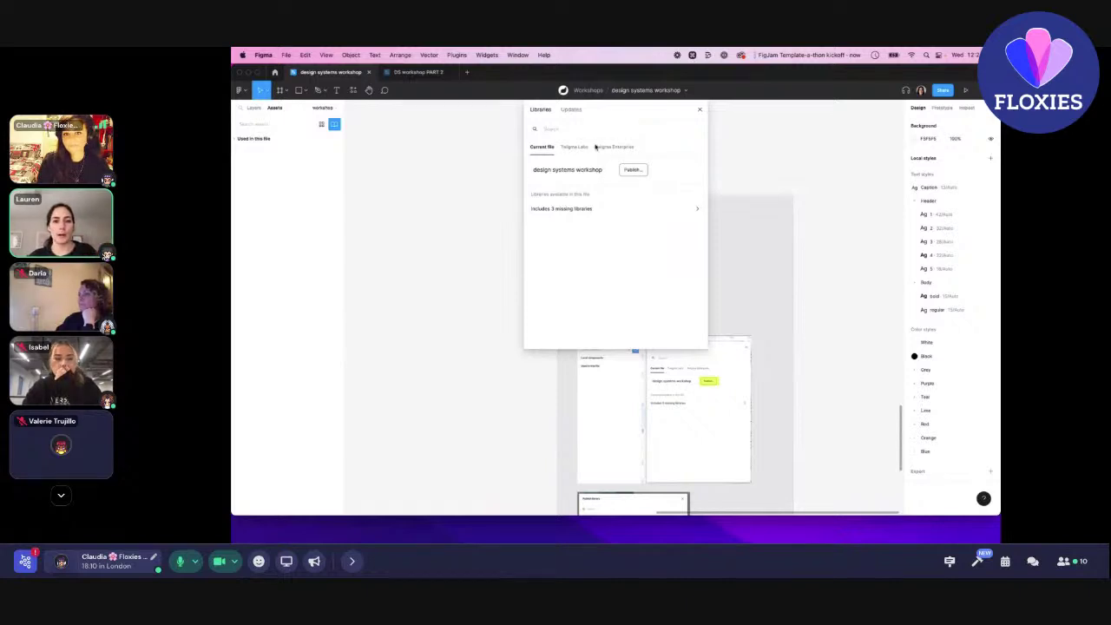
# Start publishing the design systems workshop library and review the full list of added text and color styles.
pyautogui.click(631, 169)
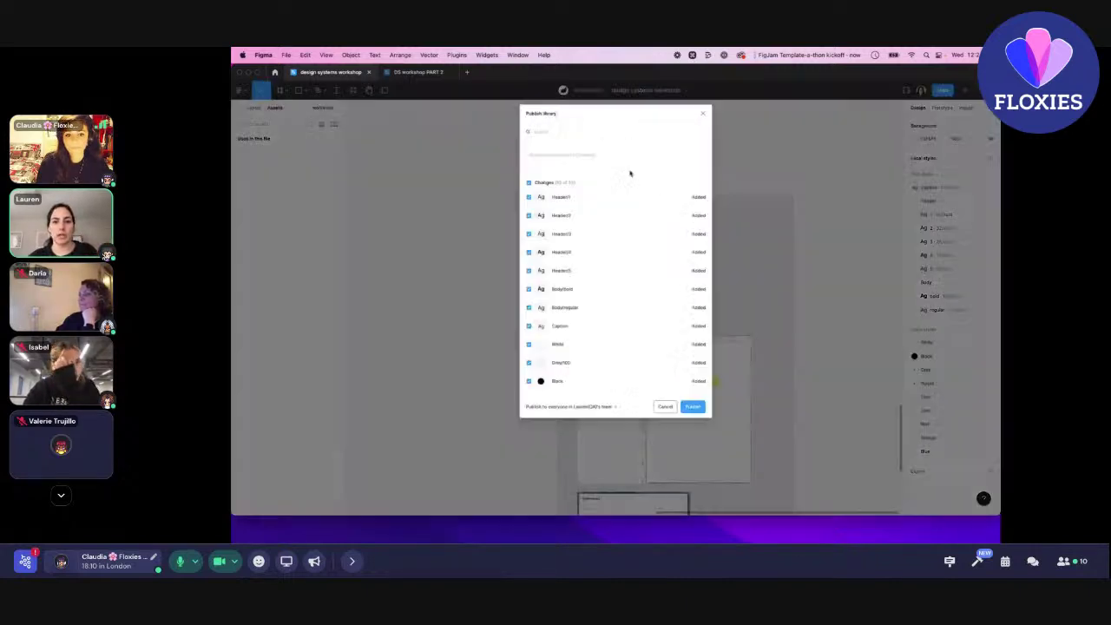
pyautogui.scroll(-5, 598, 227)
pyautogui.scroll(5, 598, 228)
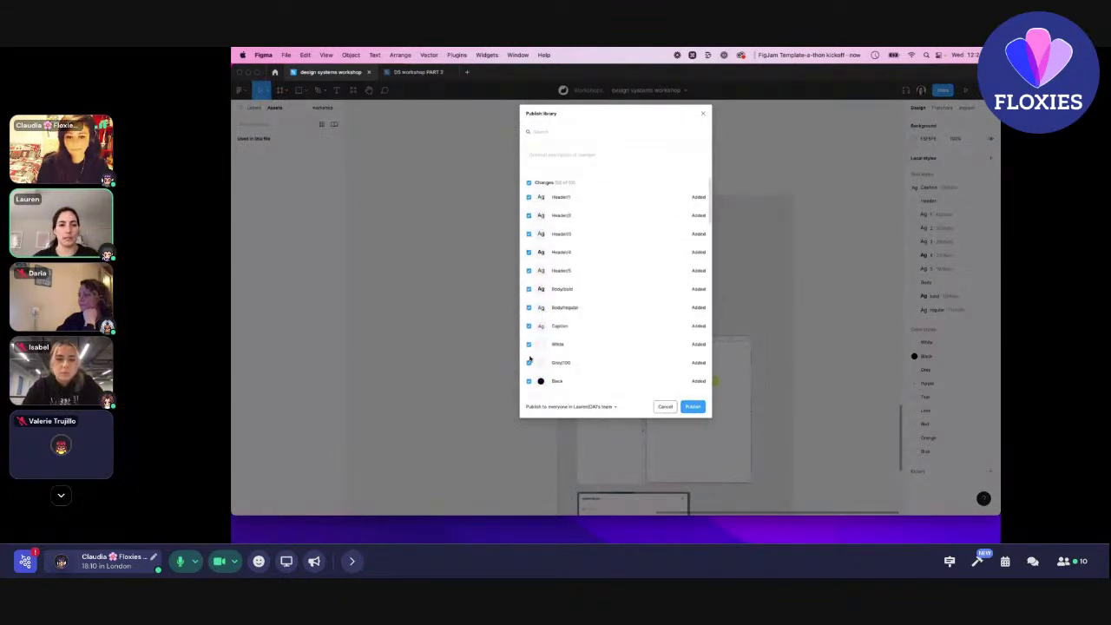
pyautogui.scroll(-3, 555, 258)
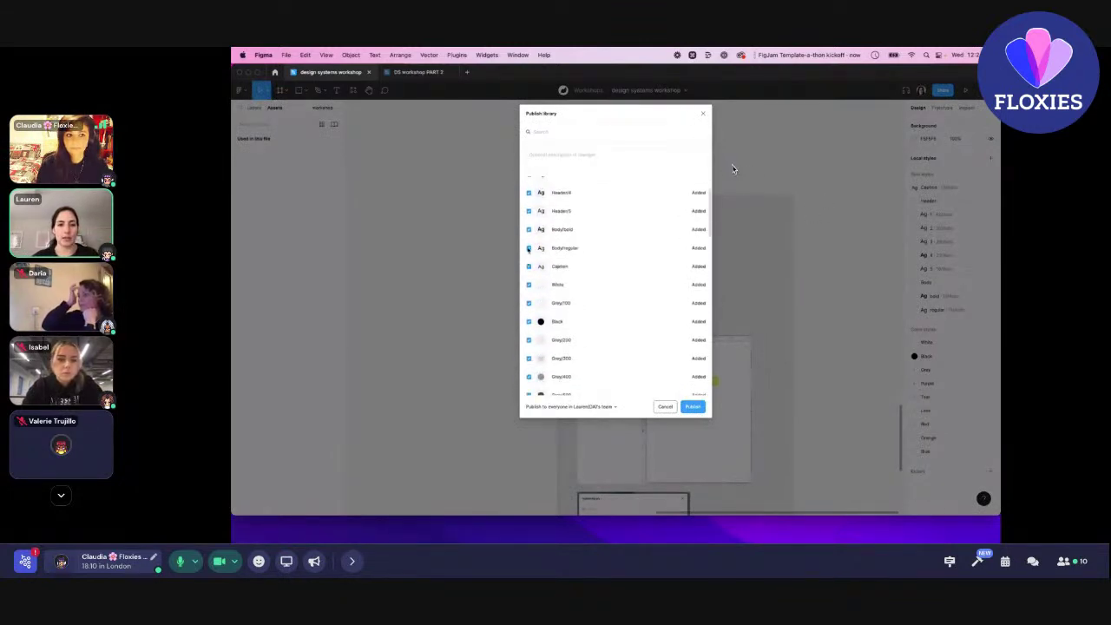
pyautogui.scroll(-10, 602, 275)
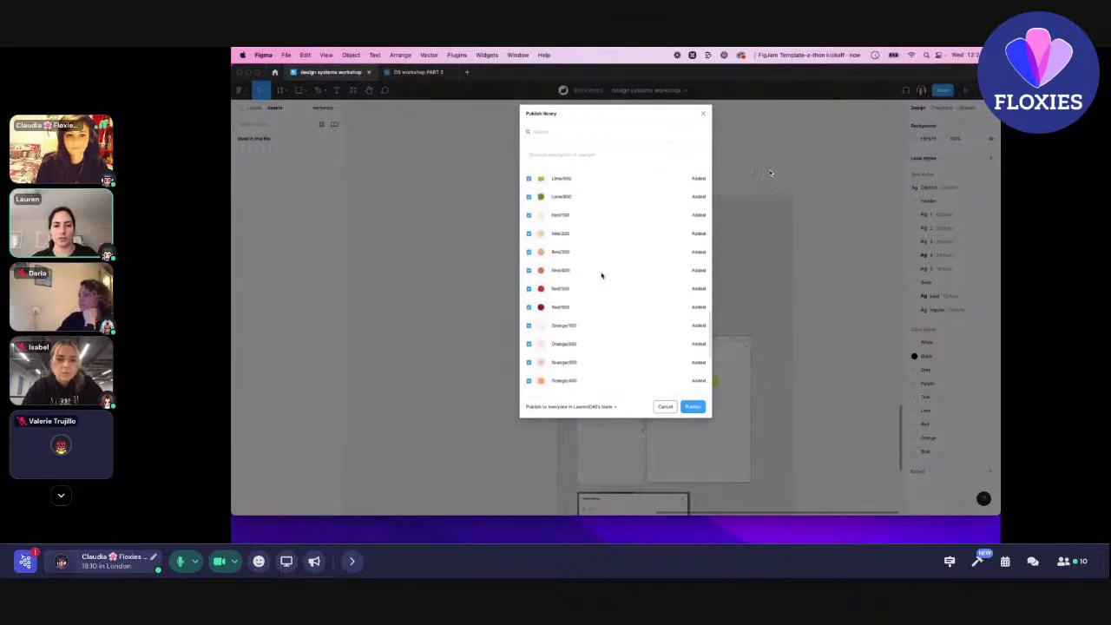
# Check the publishing audience options, keep everyone in the presenter's own team, and publish all the listed styles.
pyautogui.click(615, 406)
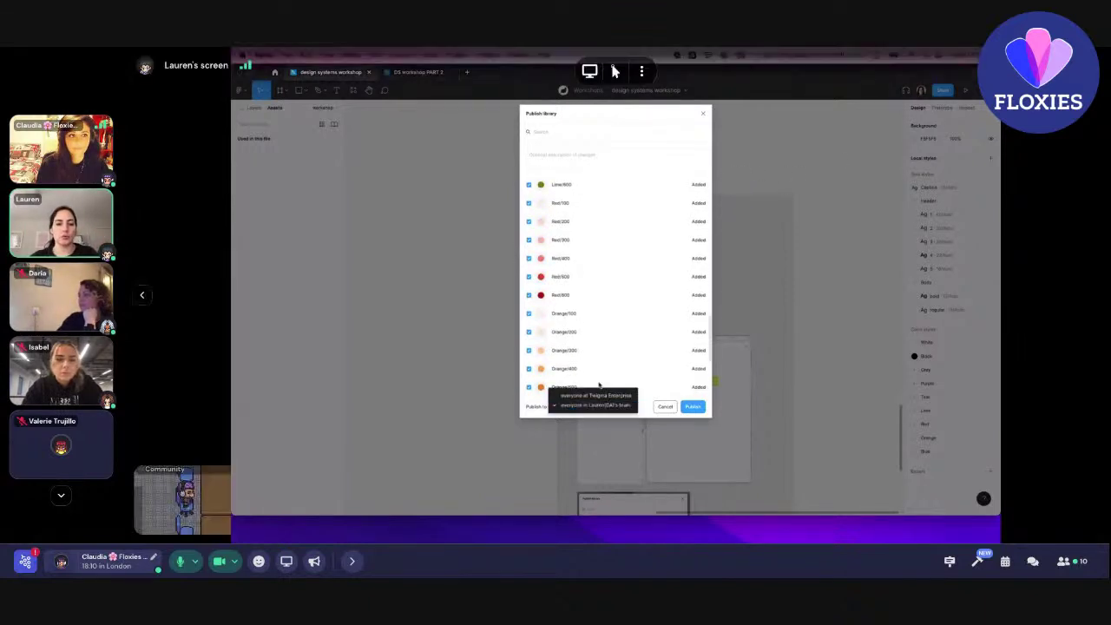
pyautogui.click(589, 406)
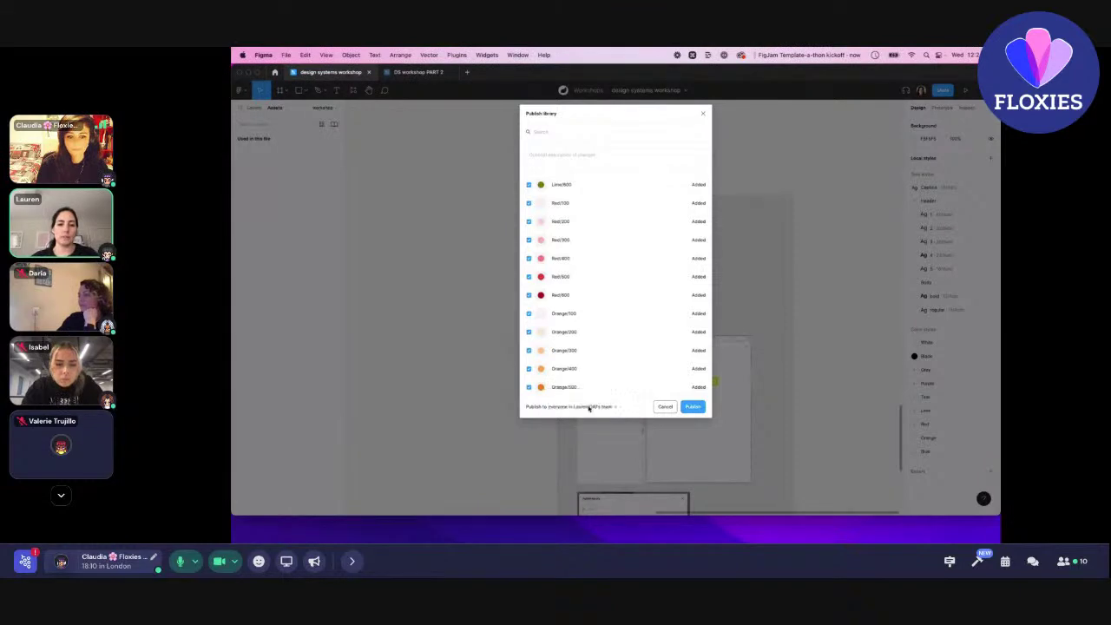
pyautogui.click(589, 406)
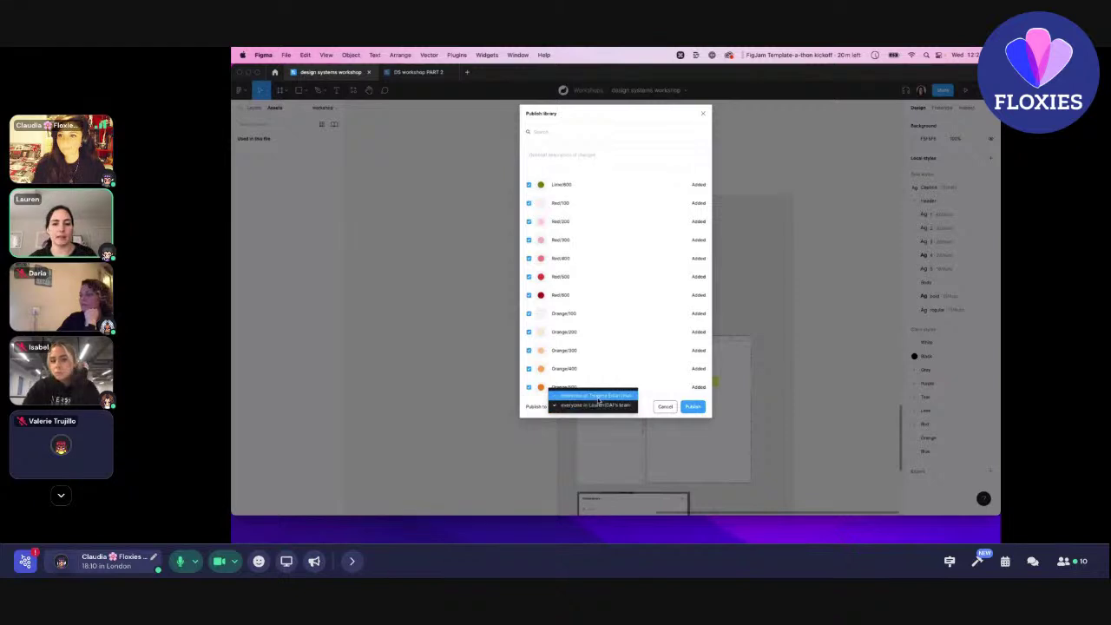
pyautogui.click(644, 406)
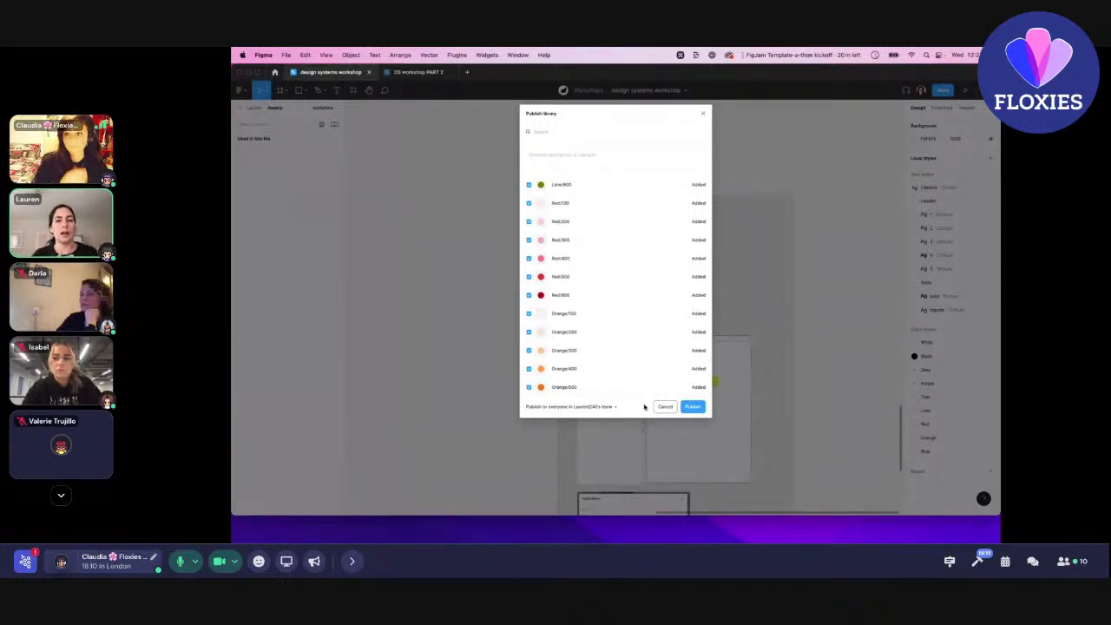
pyautogui.click(698, 410)
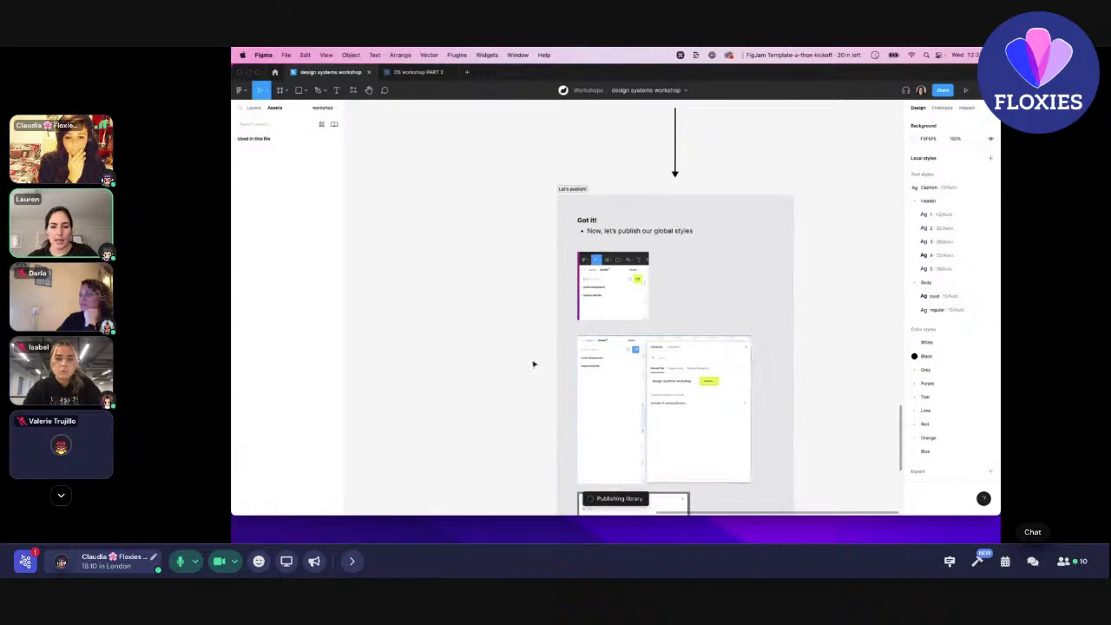
# Follow the "Woohoo! Off to part 2 we go!" link below the publishing notes to open the DS workshop PART 2 file.
pyautogui.scroll(-5, 533, 363)
pyautogui.scroll(-2, 533, 364)
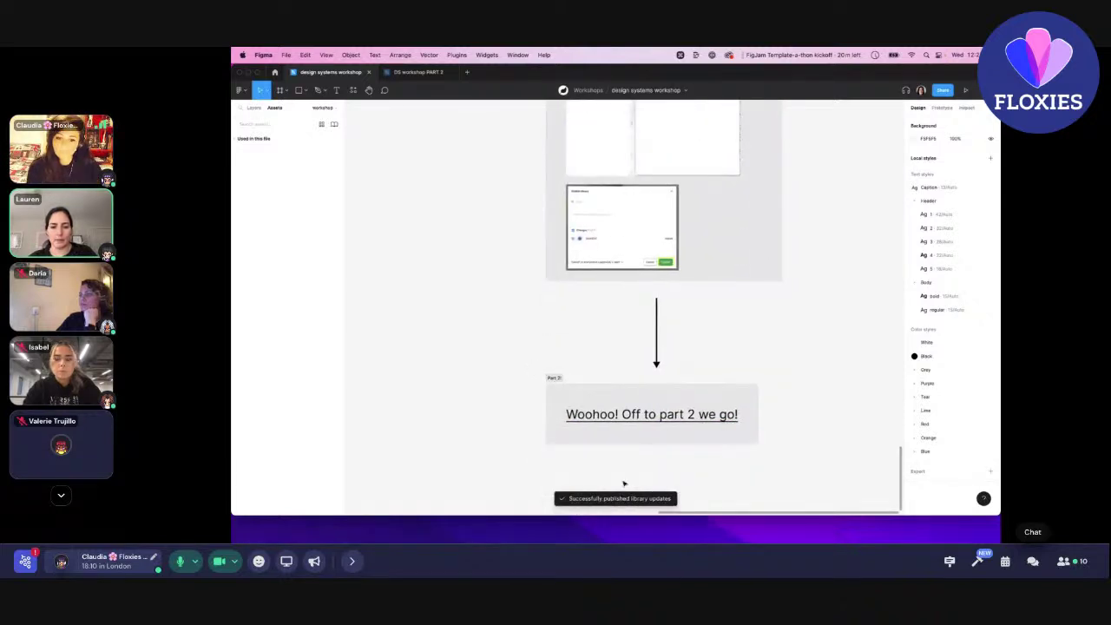
pyautogui.doubleClick(661, 415)
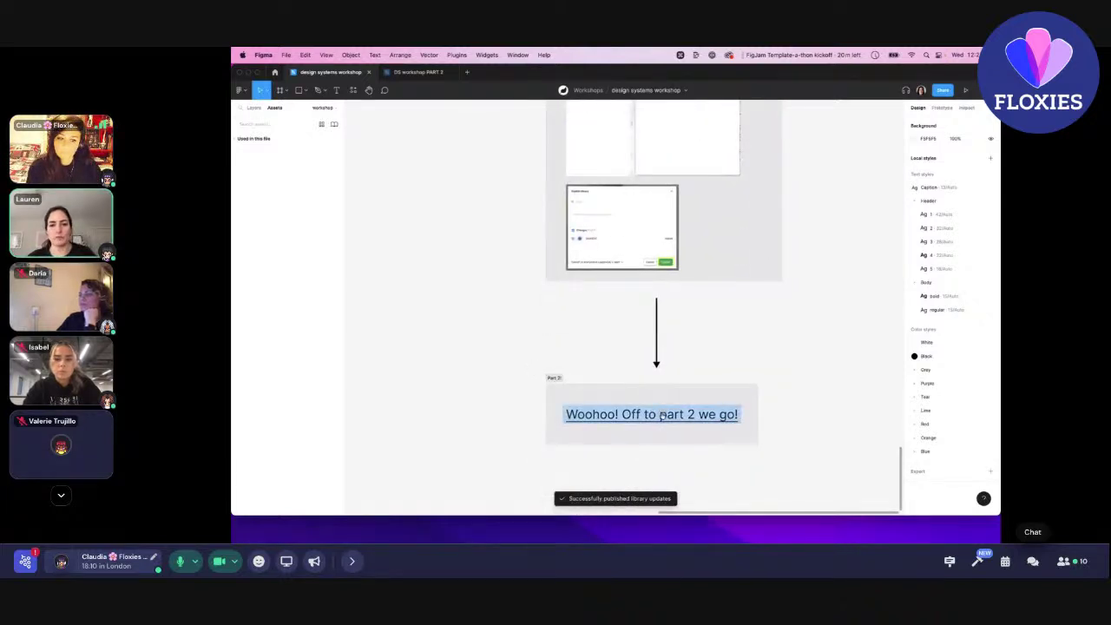
pyautogui.click(657, 396)
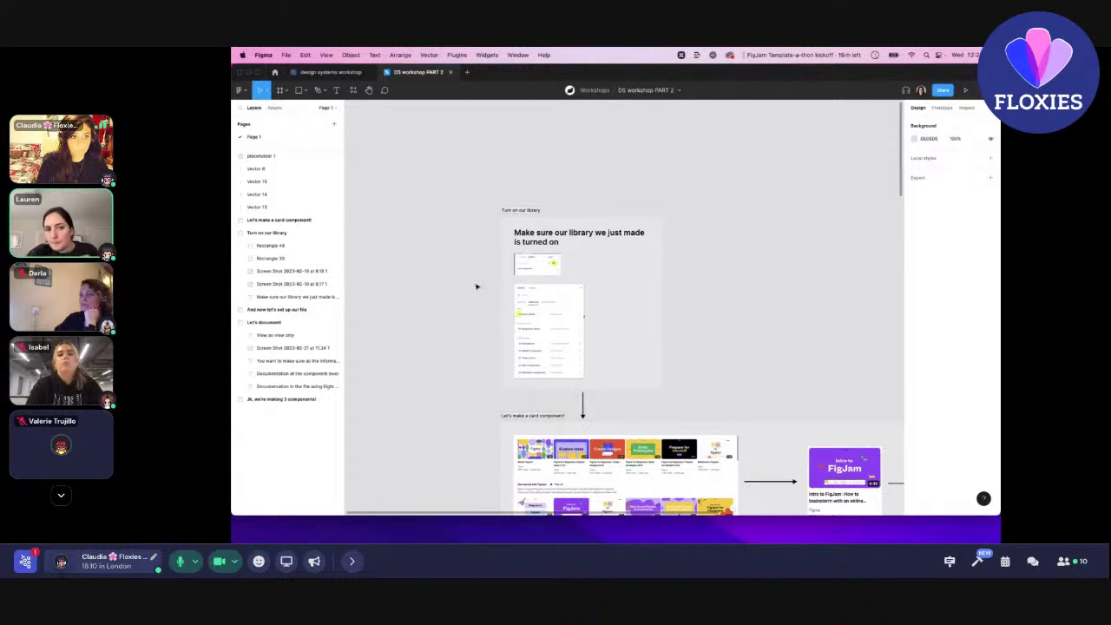
# Read the "Turn on our library" note and open the libraries dialog from the assets of the DS workshop PART 2 file.
pyautogui.scroll(5, 480, 237)
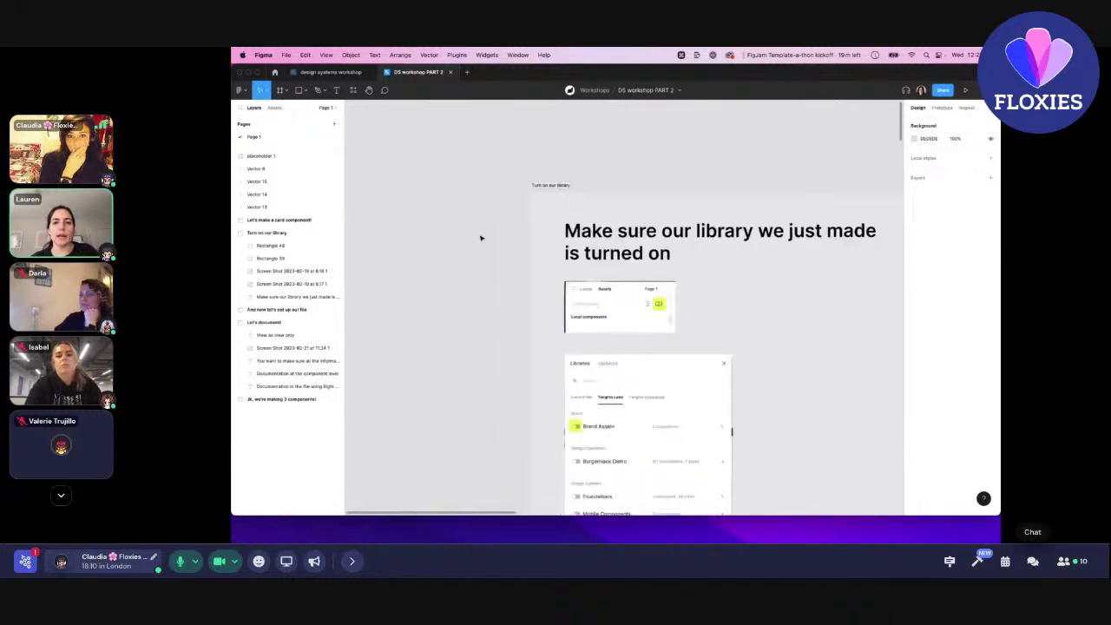
pyautogui.scroll(-2, 481, 238)
pyautogui.hscroll(2, 481, 238)
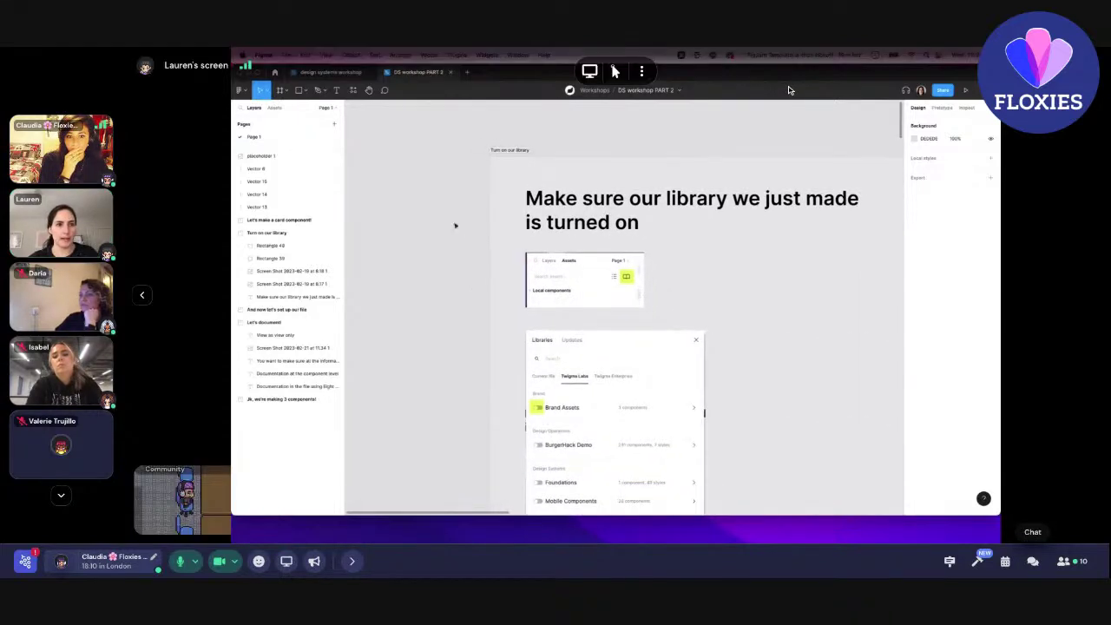
pyautogui.click(271, 108)
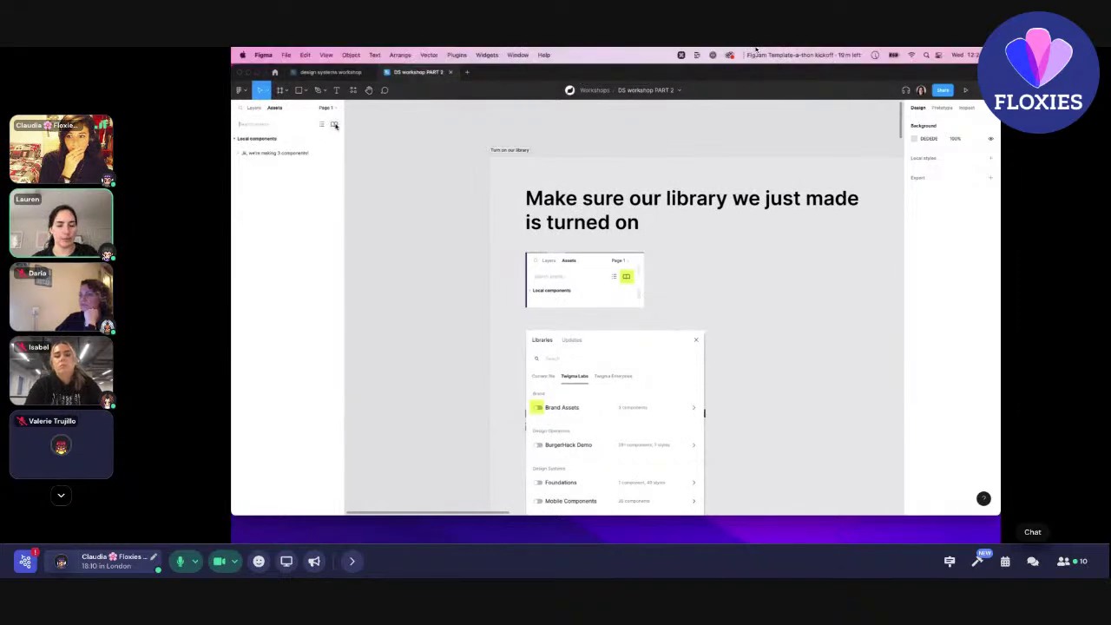
pyautogui.click(333, 124)
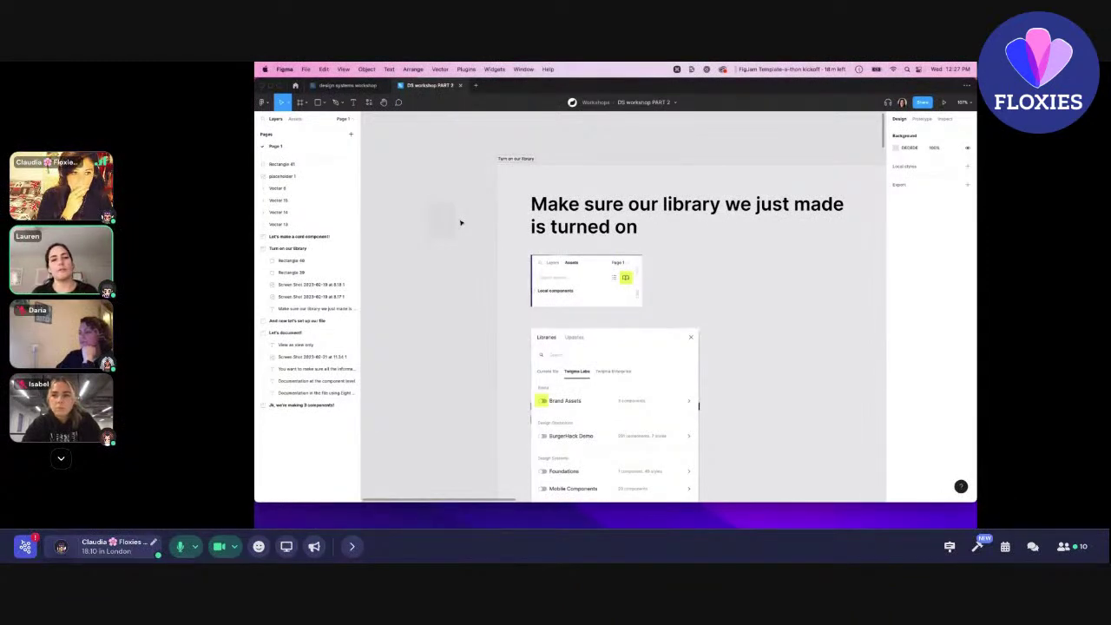
# Apply the Purple/500 library color style to the fill of the grey rectangle beside the "Turn on our library" frame and shift it aside.
pyautogui.click(444, 221)
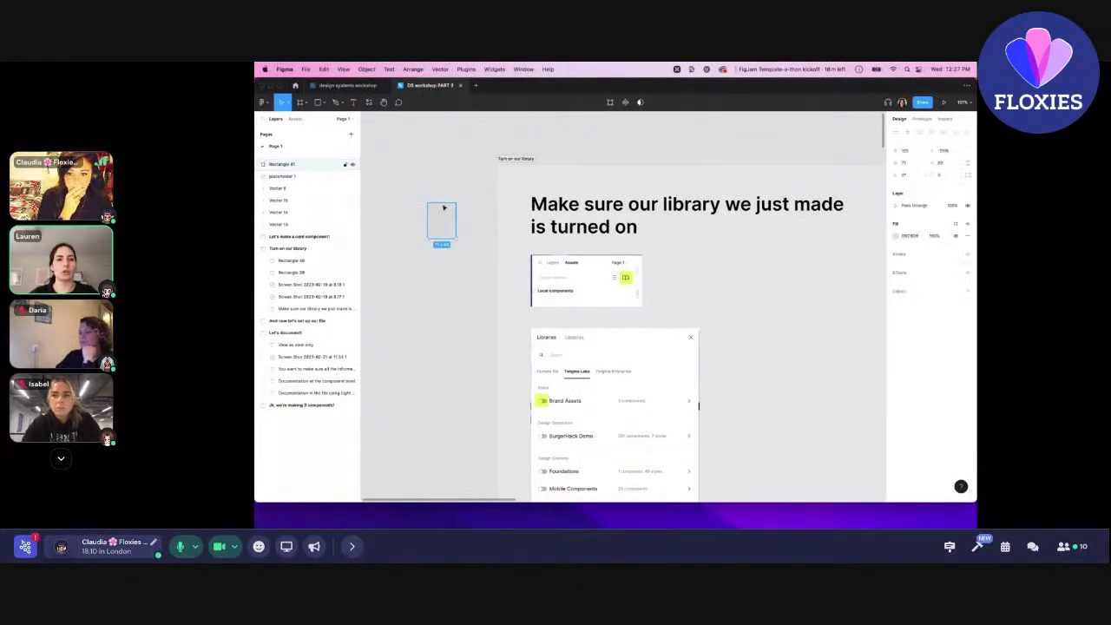
pyautogui.hscroll(-2, 448, 224)
pyautogui.hscroll(2, 448, 224)
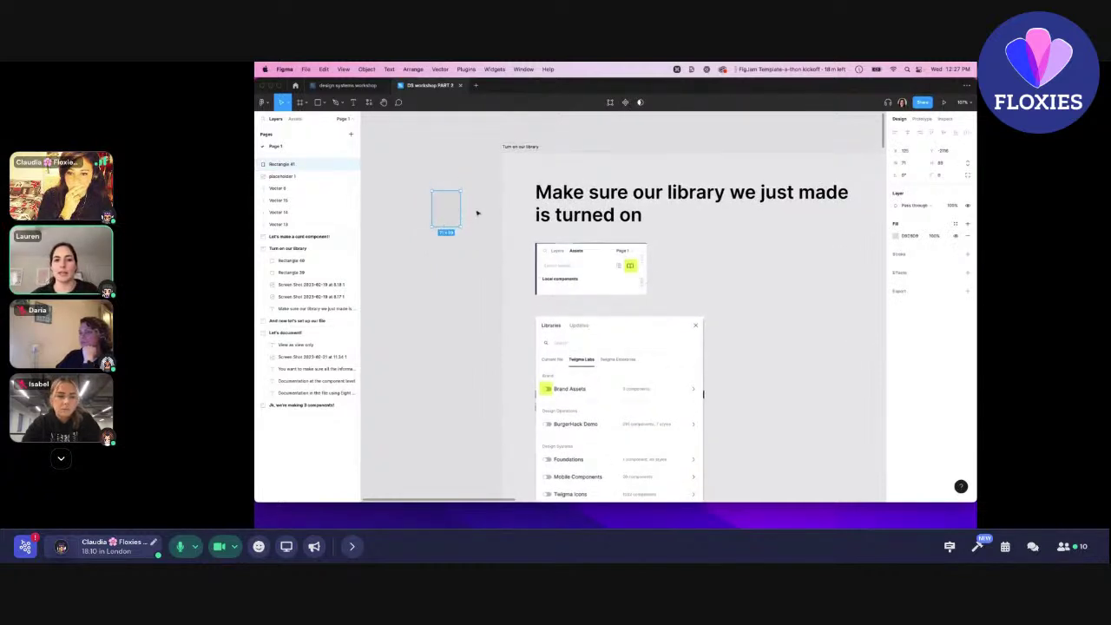
pyautogui.scroll(-3, 473, 236)
pyautogui.scroll(-1, 473, 236)
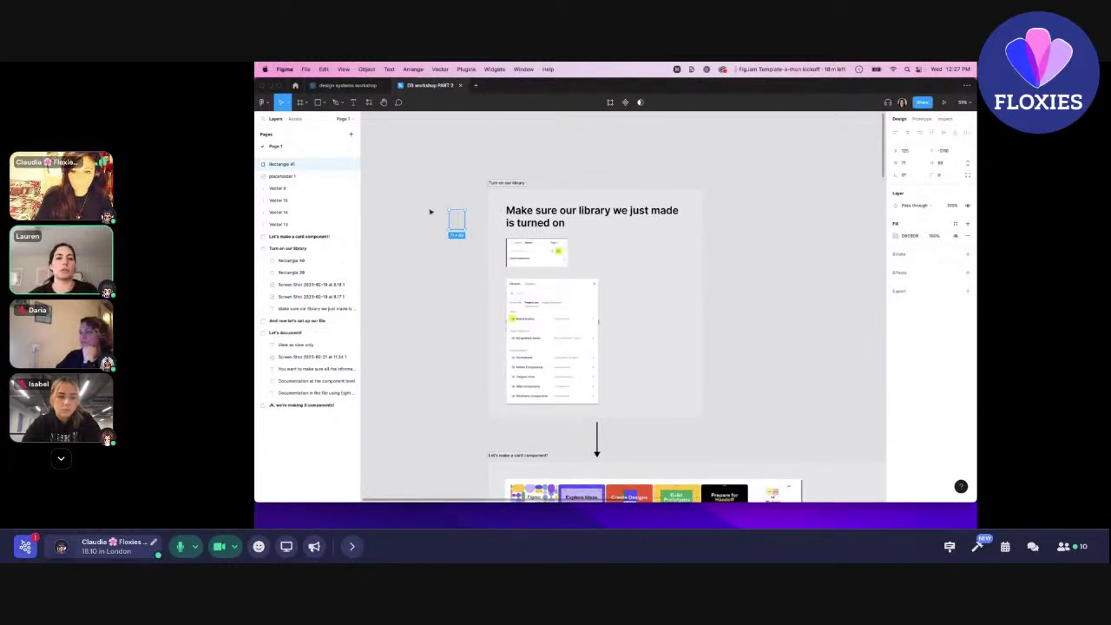
pyautogui.scroll(5, 434, 212)
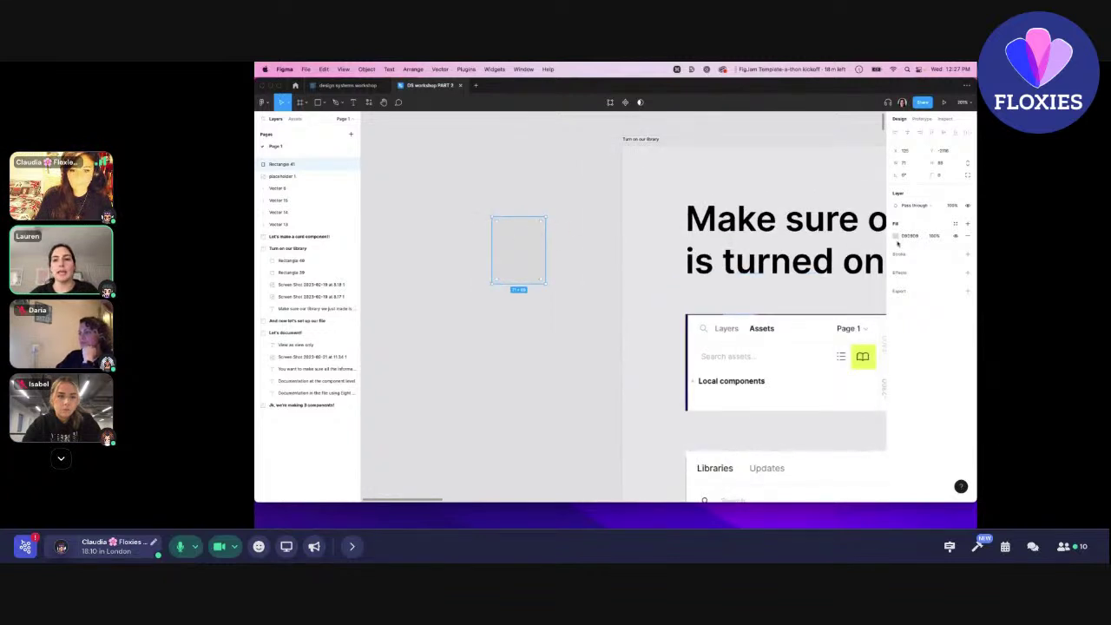
pyautogui.click(955, 224)
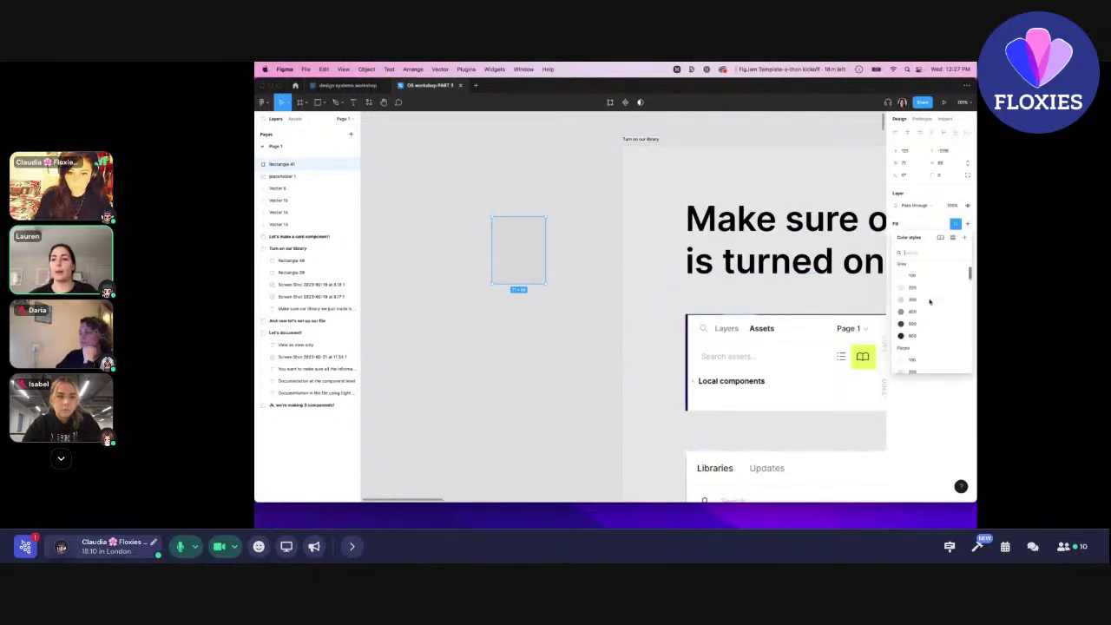
pyautogui.click(918, 317)
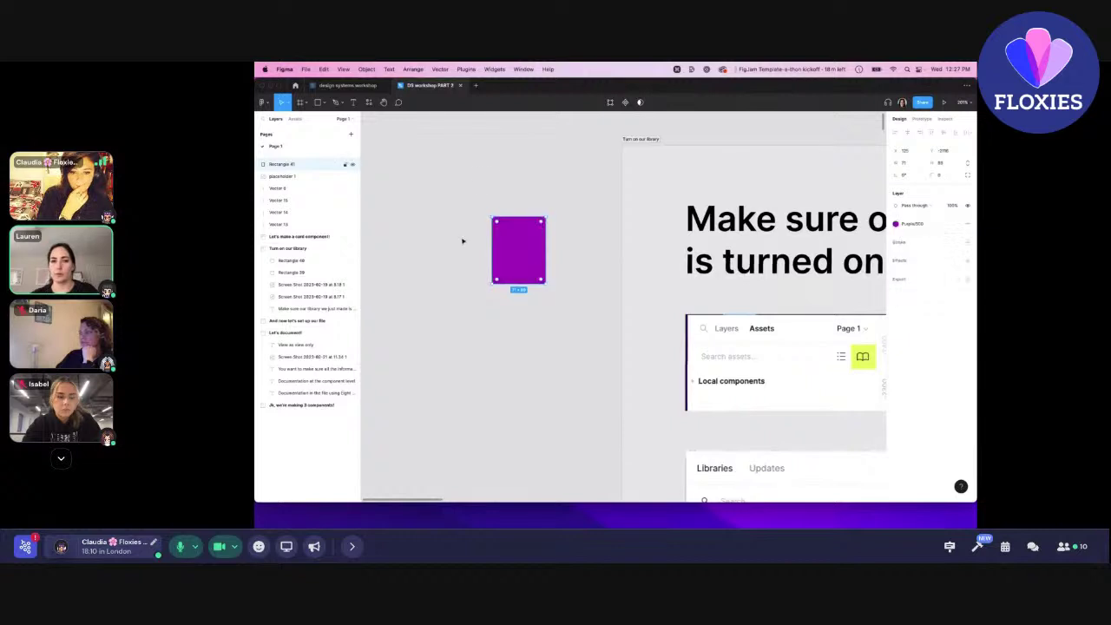
pyautogui.moveTo(525, 252); pyautogui.dragTo(473, 270)
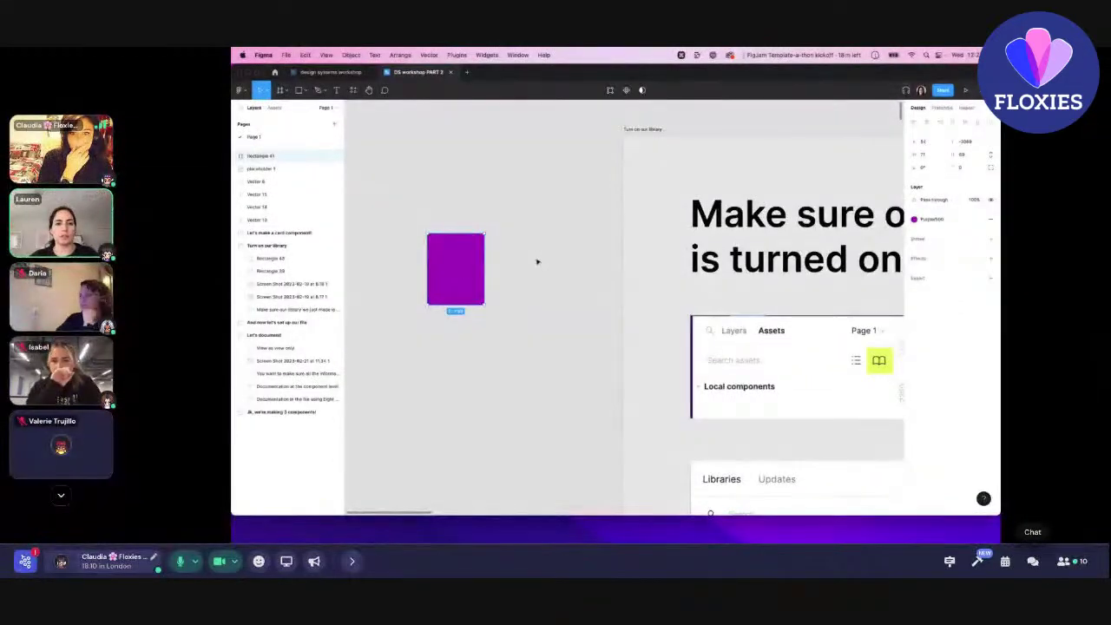
# Detach the color style from the purple rectangle's fill and move the rectangle farther from the instruction frame.
pyautogui.click(978, 221)
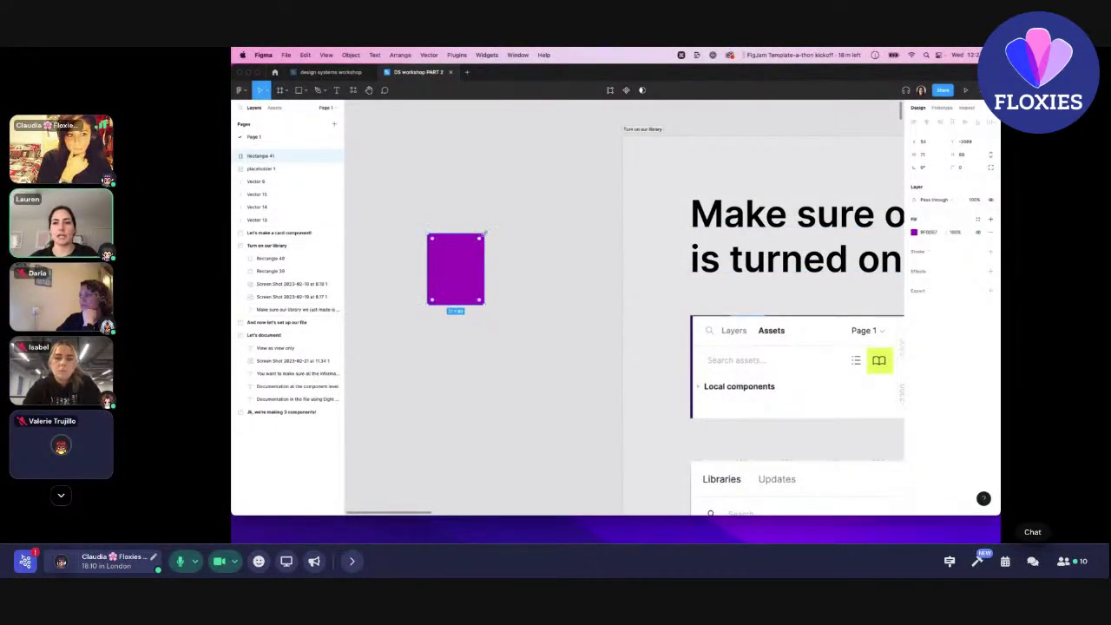
pyautogui.moveTo(461, 270); pyautogui.dragTo(429, 271)
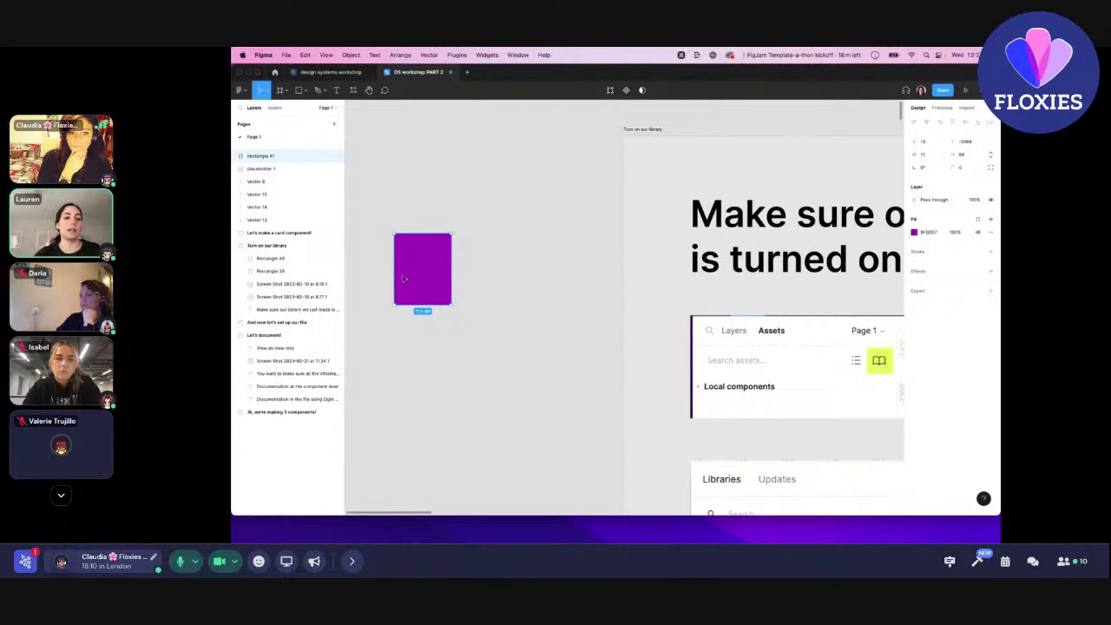
pyautogui.click(470, 210)
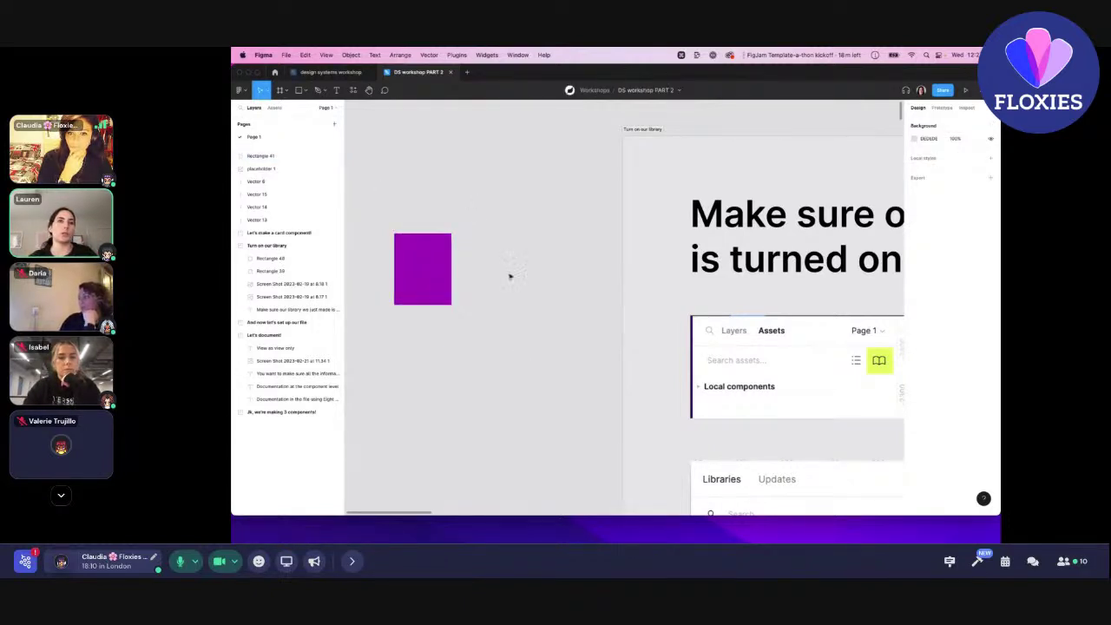
# Move the purple rectangle up the canvas and place a duplicate directly beneath it.
pyautogui.moveTo(418, 254); pyautogui.dragTo(432, 170)
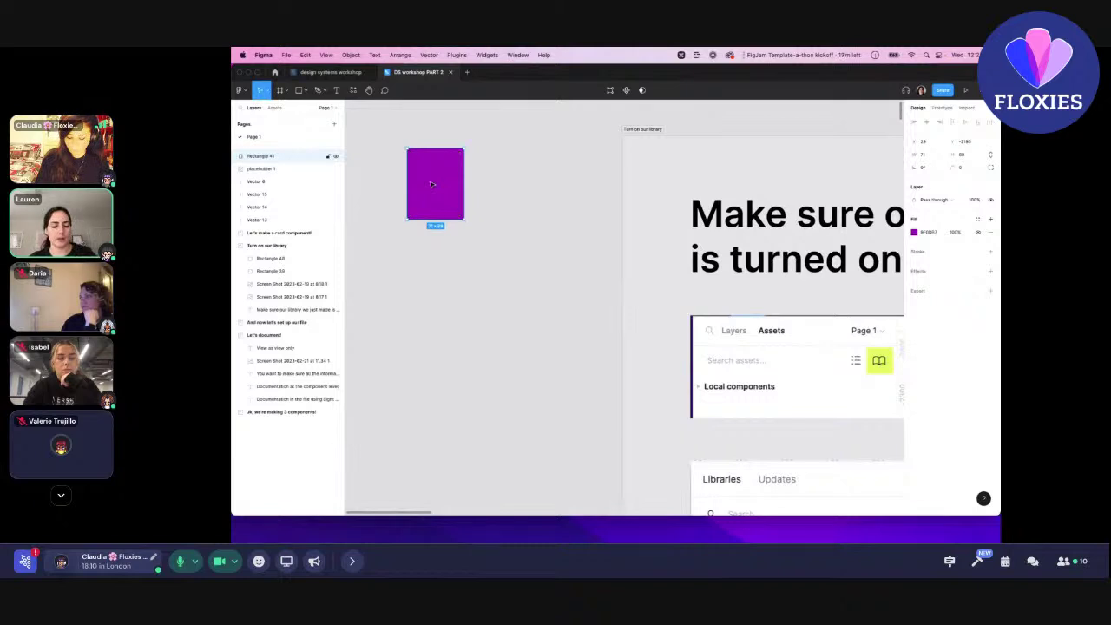
pyautogui.moveTo(432, 184); pyautogui.dragTo(440, 266)
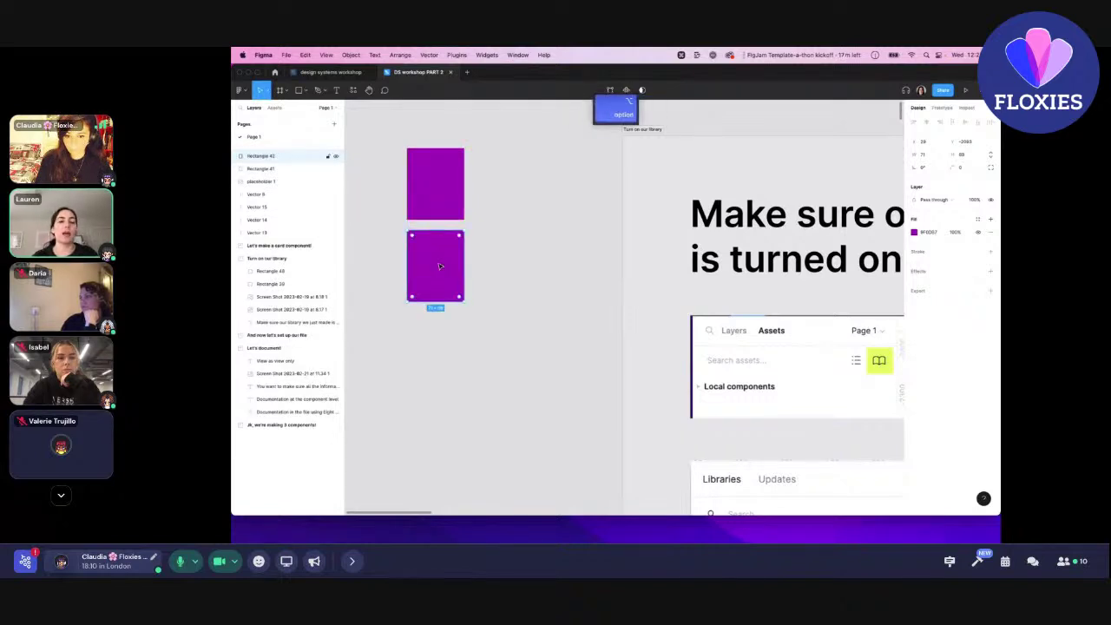
pyautogui.click(485, 148)
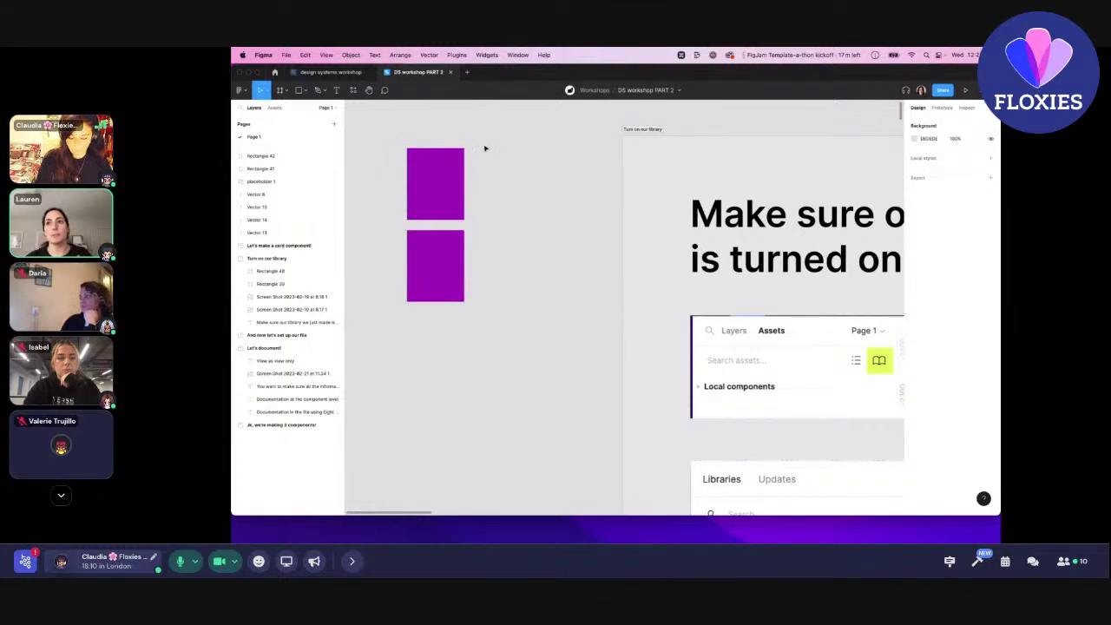
pyautogui.click(425, 199)
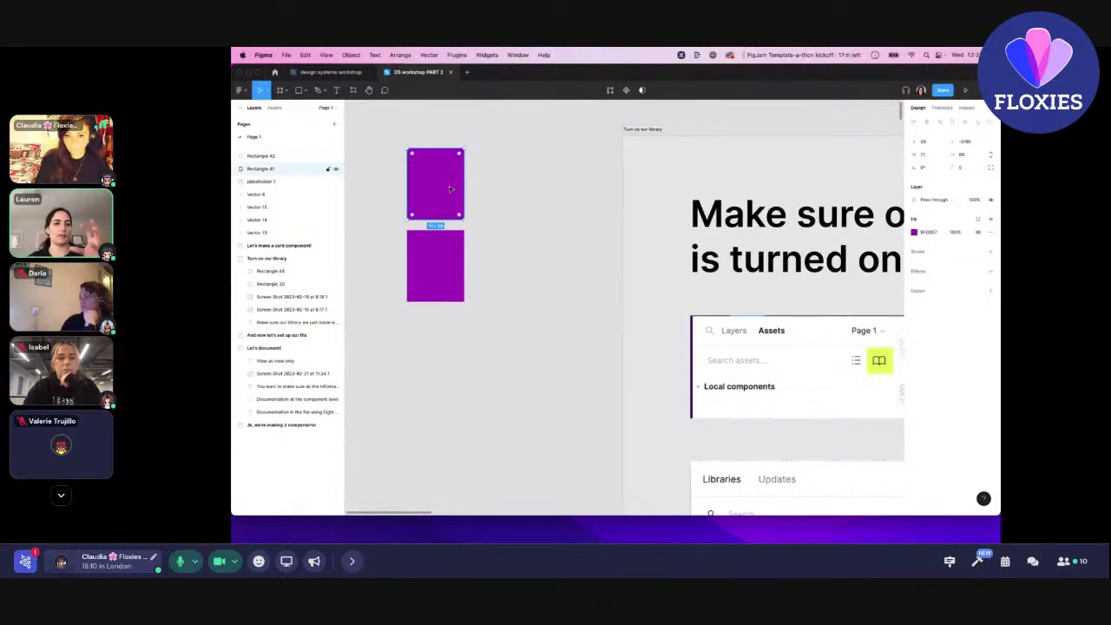
pyautogui.click(509, 179)
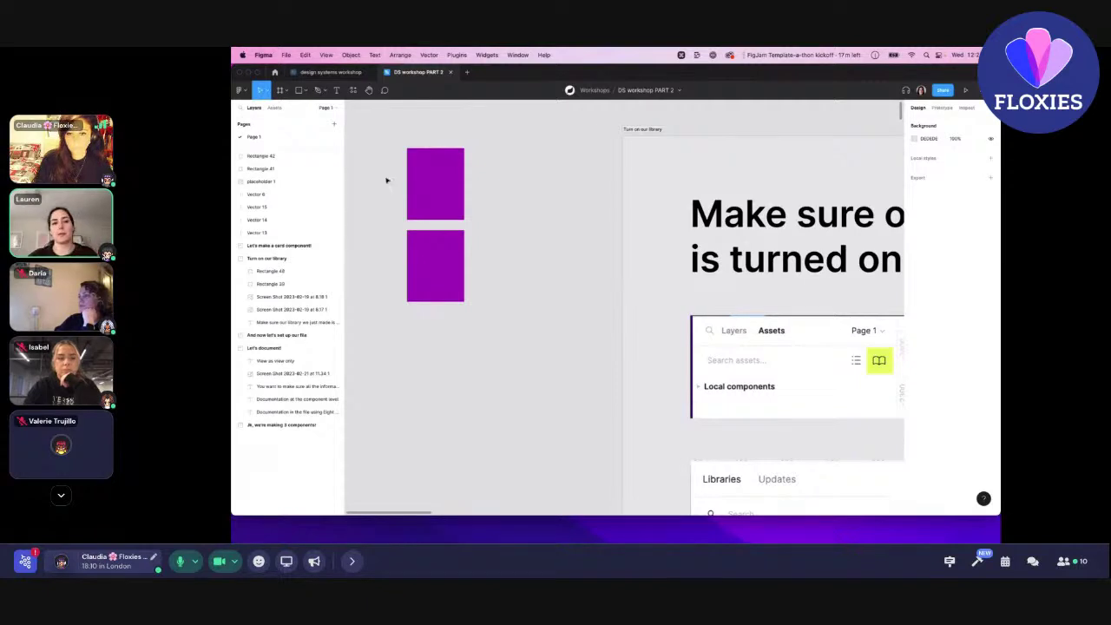
# Delete both purple rectangles and go to the "Let's make a card component!" section of the canvas.
pyautogui.moveTo(373, 149); pyautogui.dragTo(483, 292)
pyautogui.press('Delete')
pyautogui.scroll(-3, 485, 297)
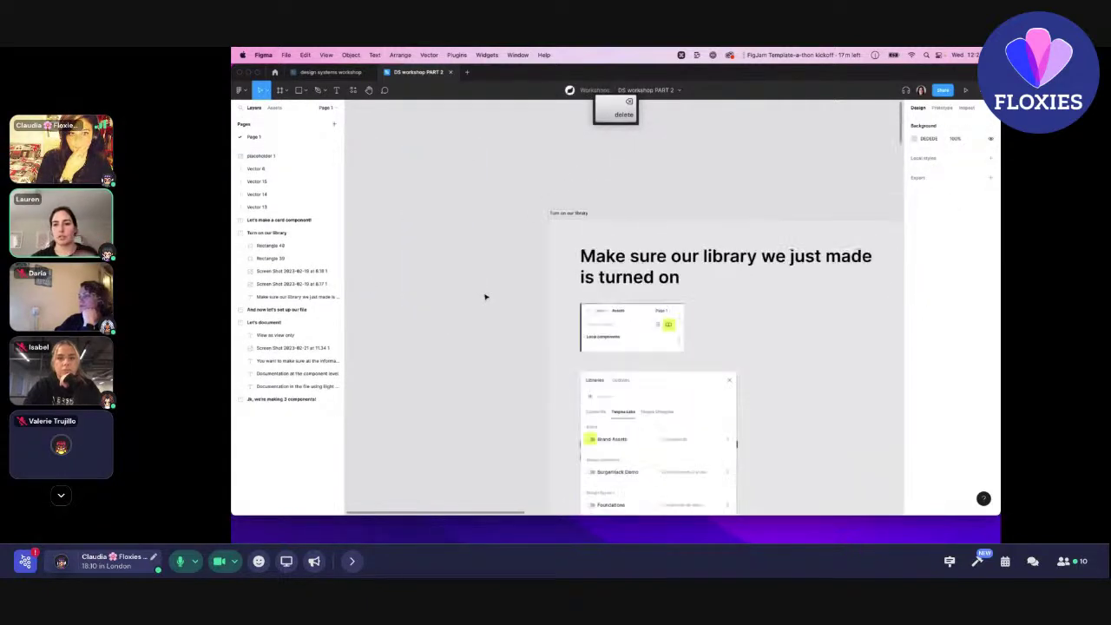
pyautogui.scroll(-3, 485, 297)
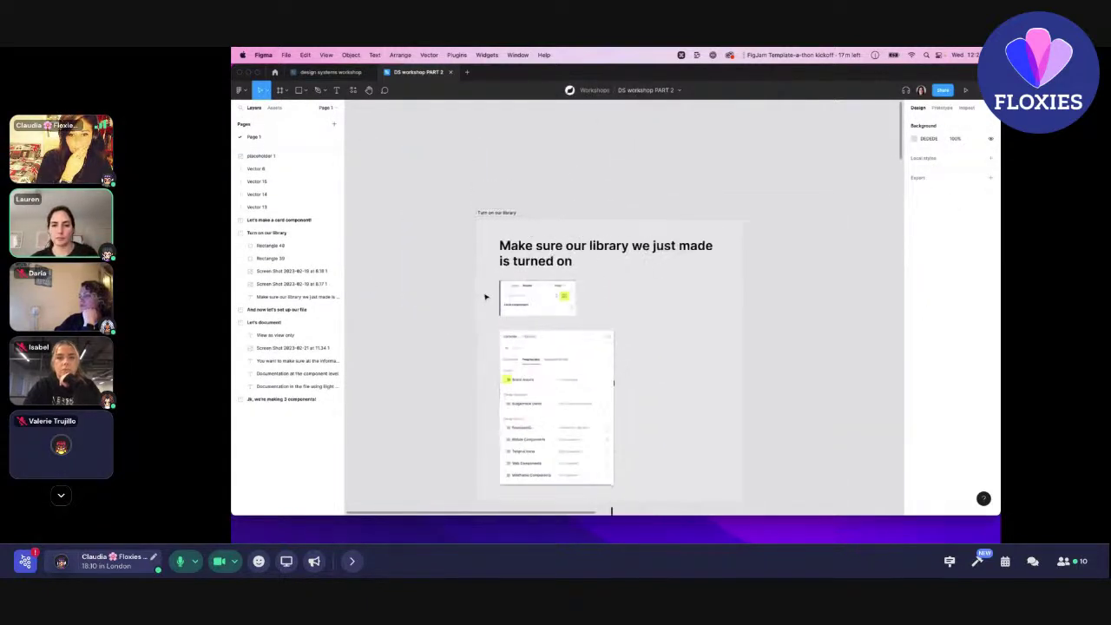
pyautogui.scroll(-5, 485, 297)
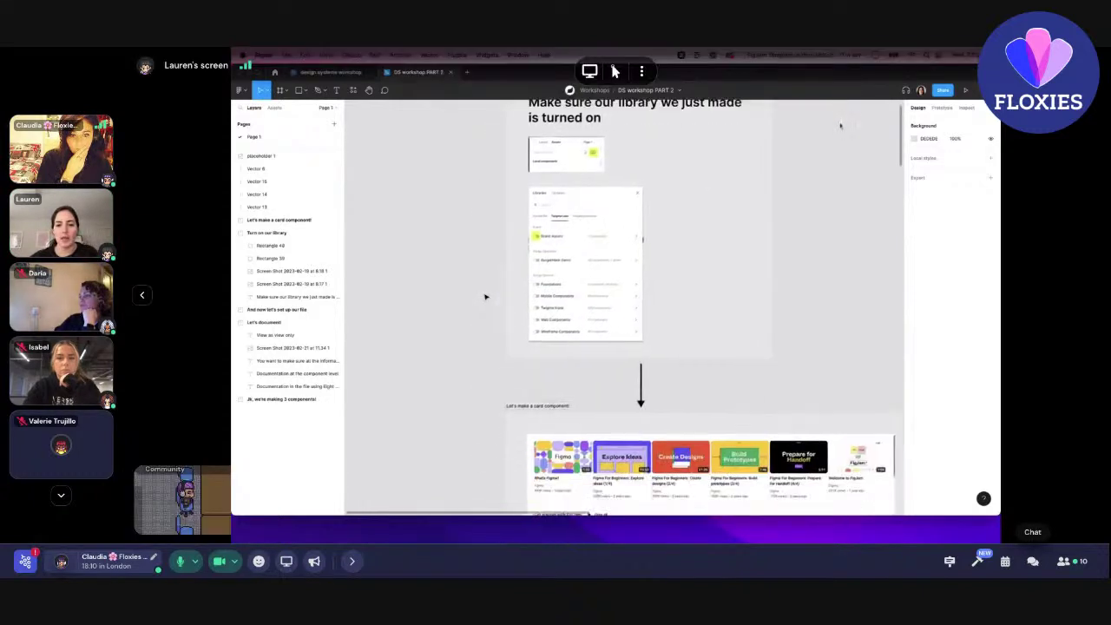
pyautogui.scroll(-1, 486, 297)
pyautogui.scroll(-5, 486, 297)
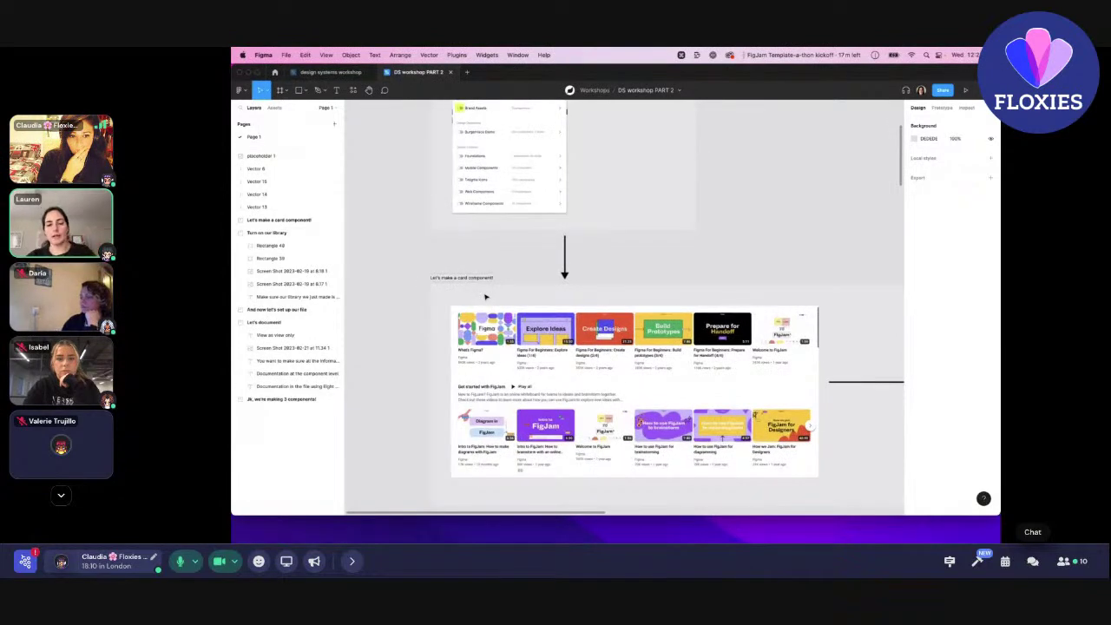
# Examine the YouTube card example, its breakdown into thumbnail, time and CC labels, and the three-component section below it.
pyautogui.scroll(-2, 521, 269)
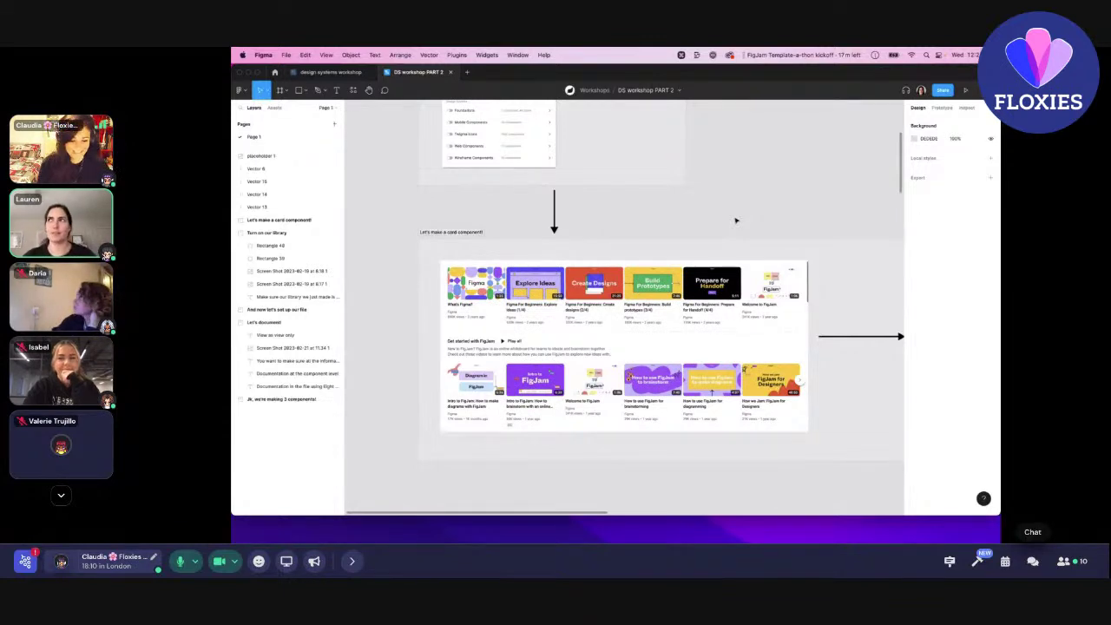
pyautogui.click(615, 293)
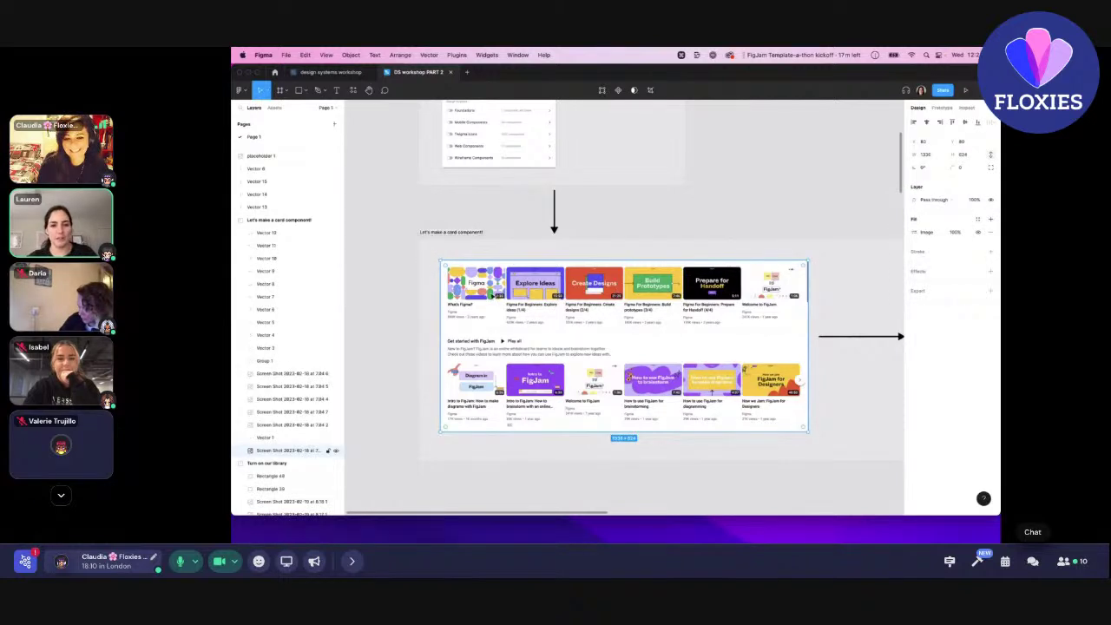
pyautogui.hscroll(5, 491, 297)
pyautogui.hscroll(2, 491, 296)
pyautogui.keyDown('ctrl'); pyautogui.scroll(3, 687, 302); pyautogui.keyUp('ctrl')
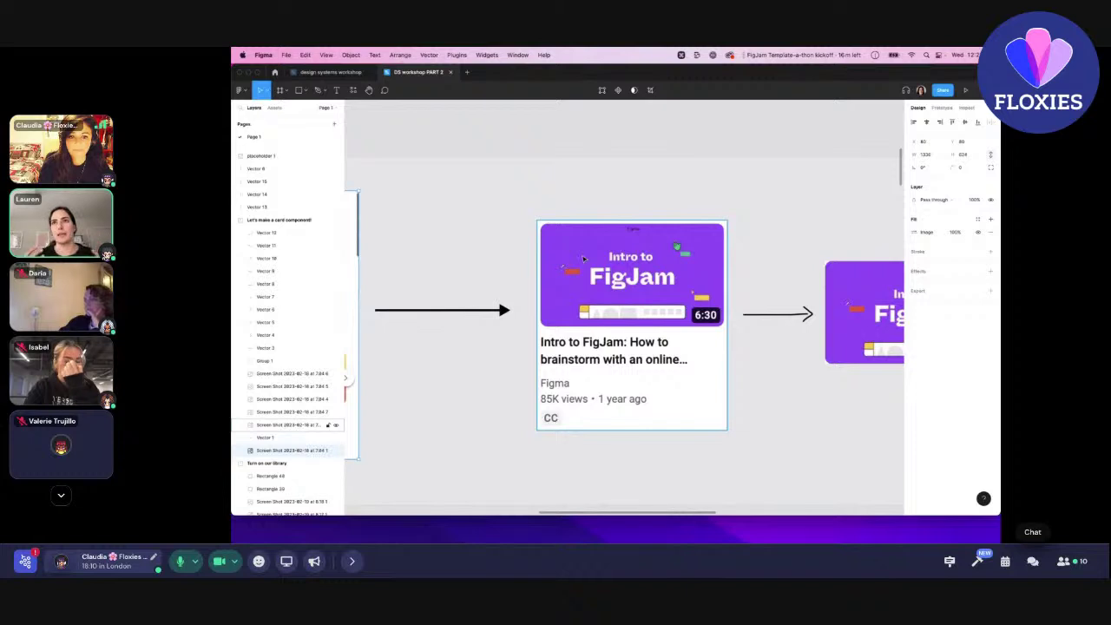
pyautogui.hscroll(4, 746, 359)
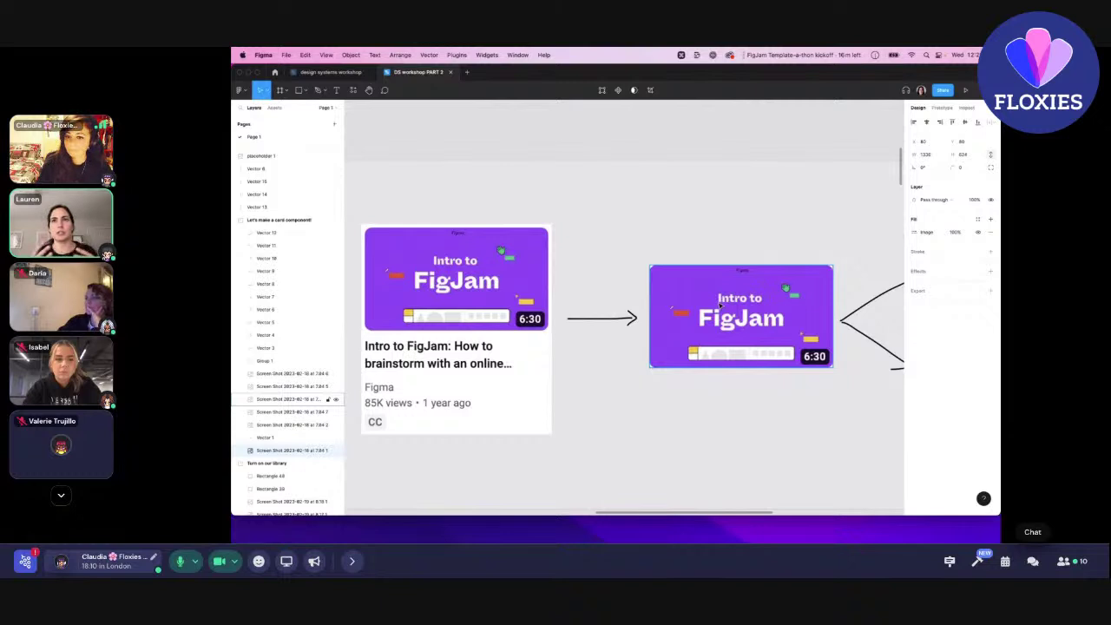
pyautogui.hscroll(1, 742, 319)
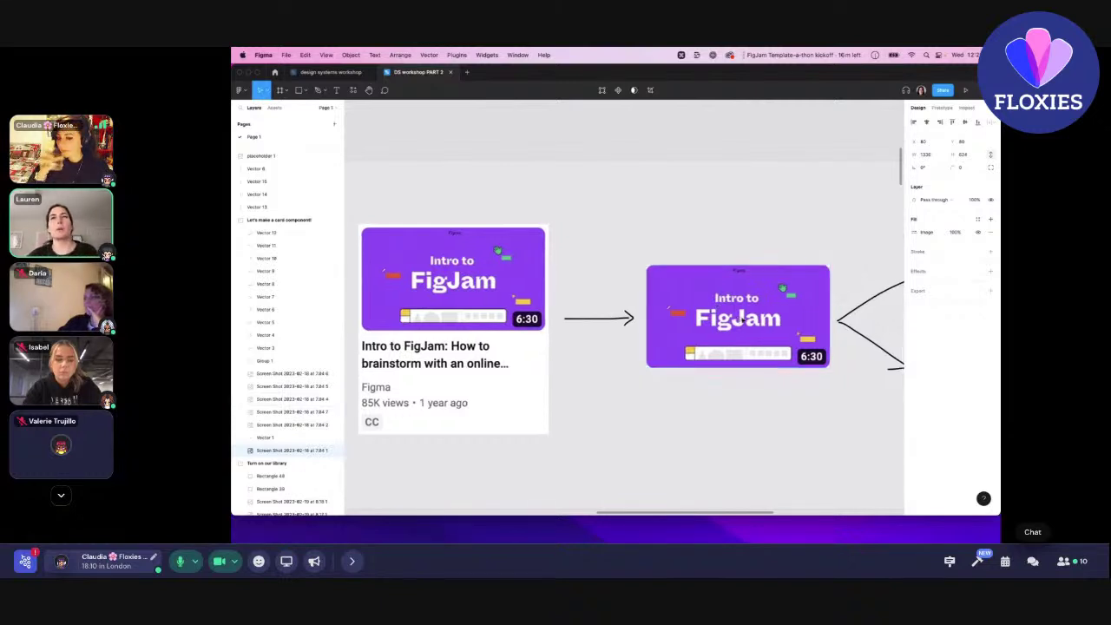
pyautogui.hscroll(1, 743, 319)
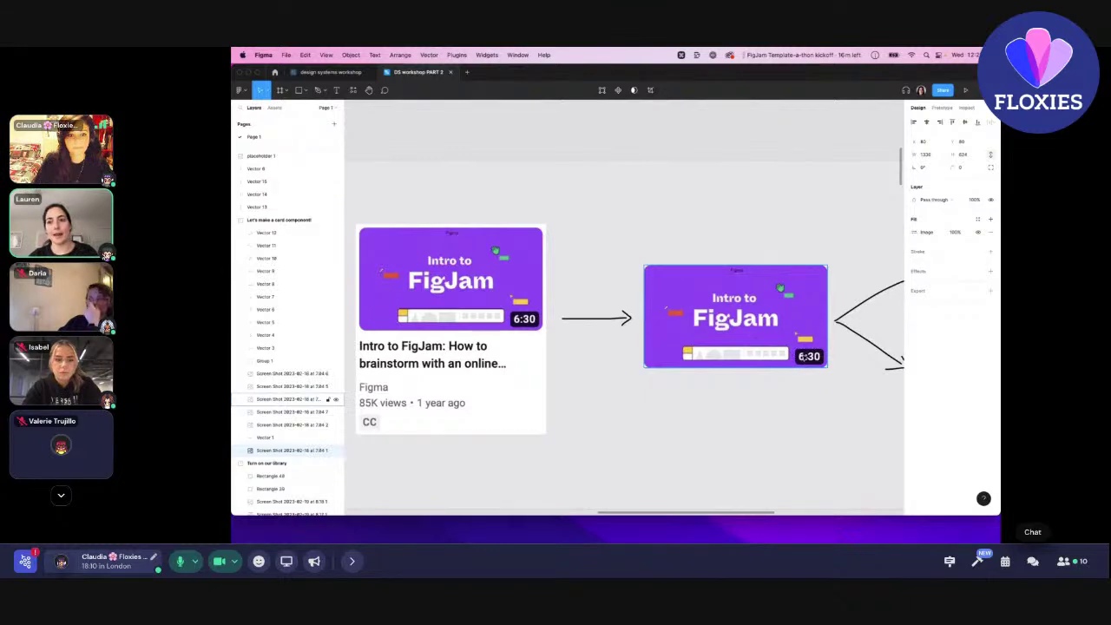
pyautogui.hscroll(5, 800, 355)
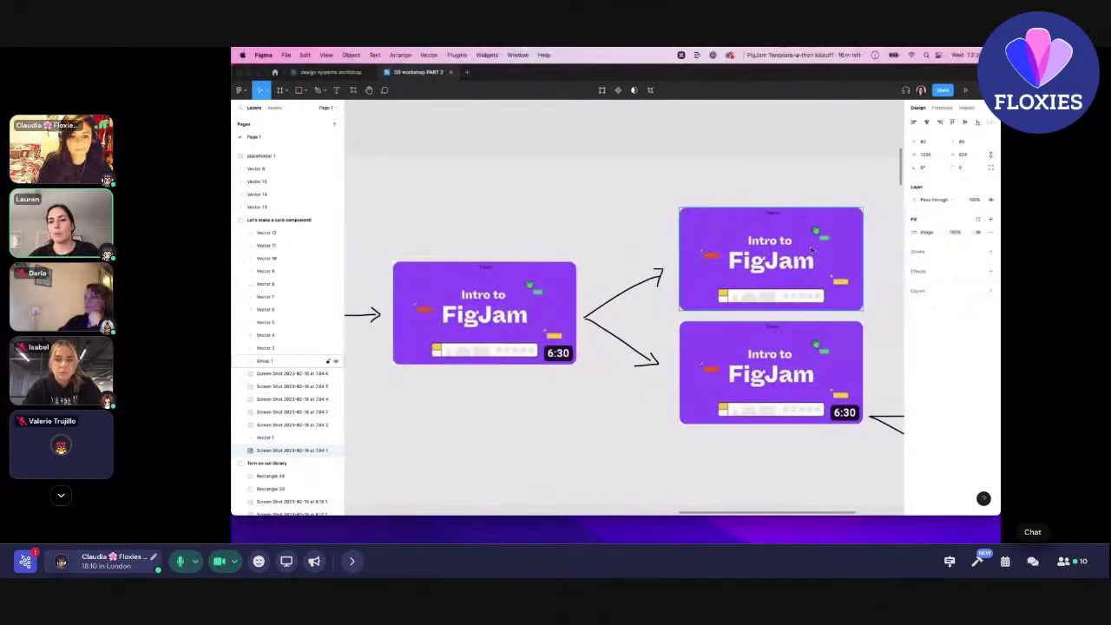
pyautogui.moveTo(698, 67)
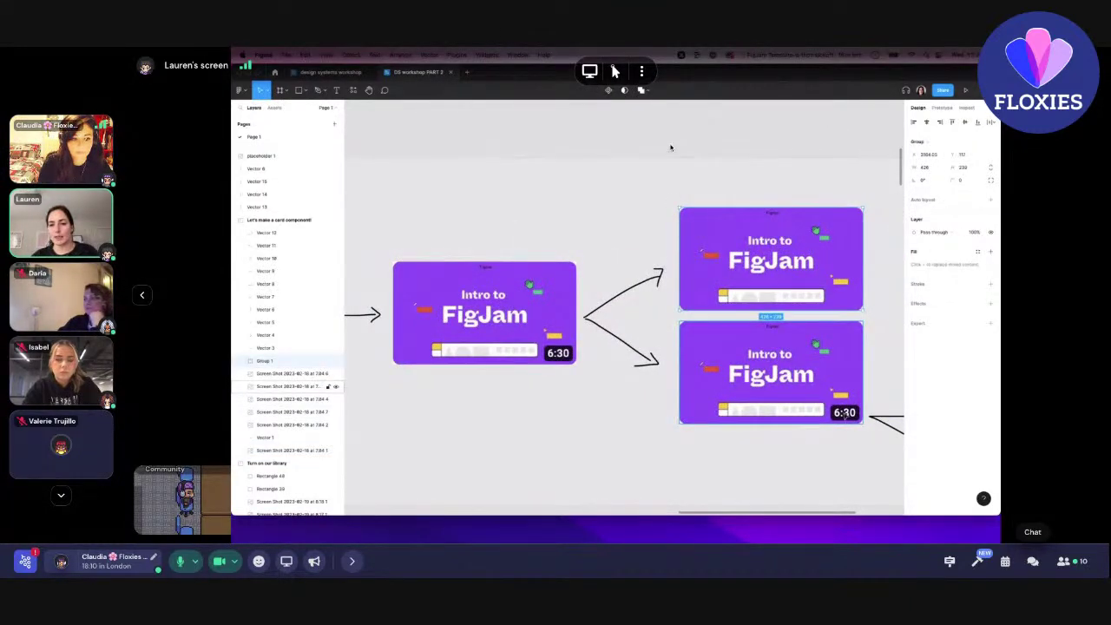
pyautogui.click(794, 307)
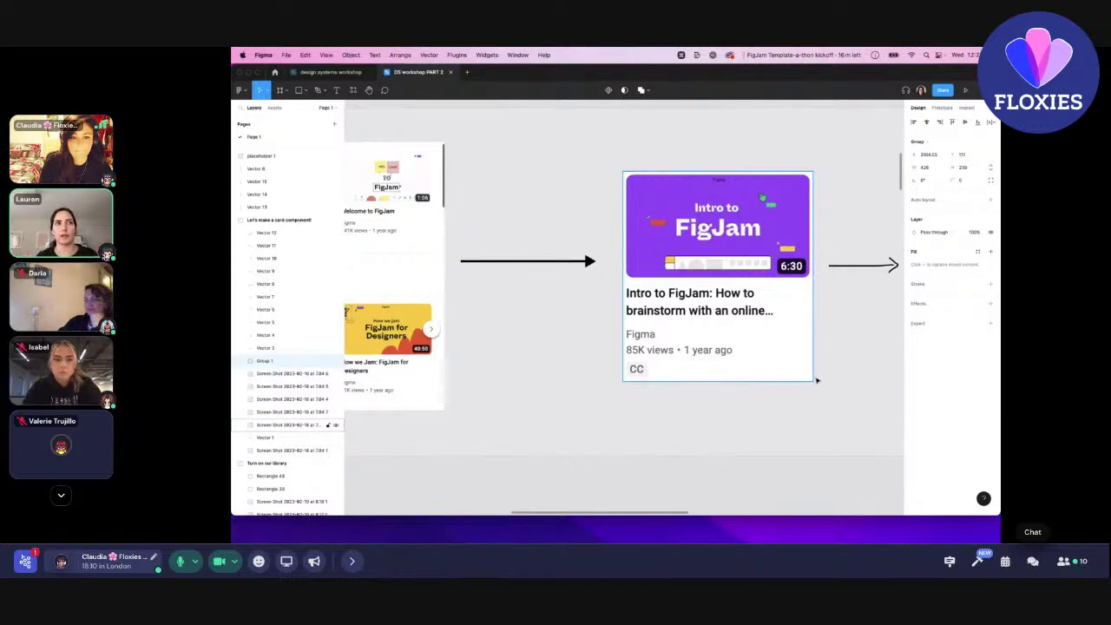
pyautogui.scroll(-5, 816, 380)
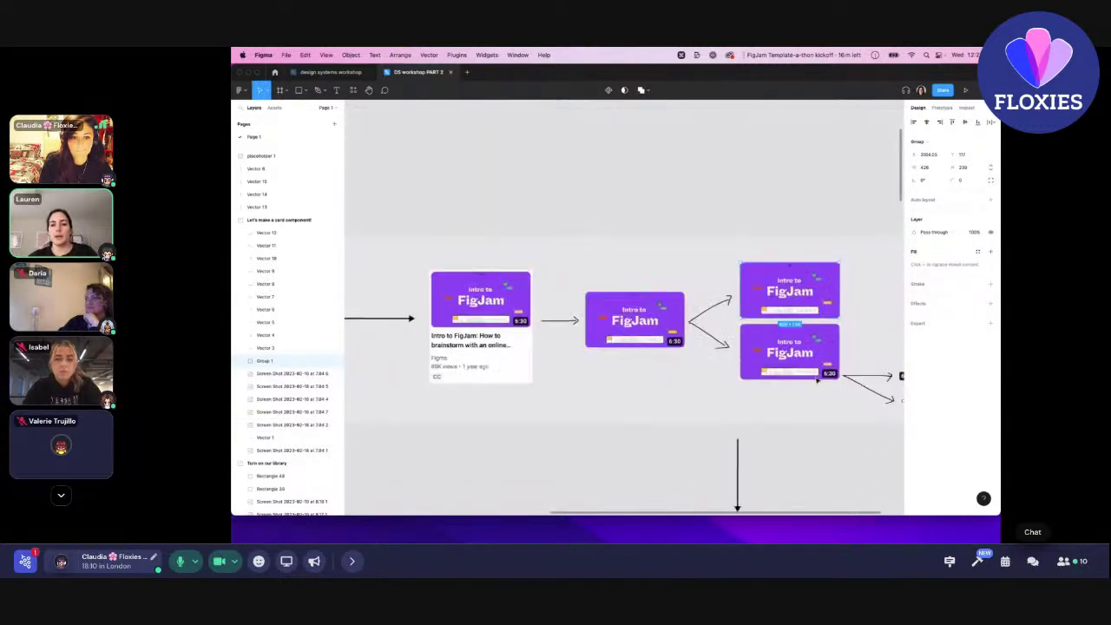
pyautogui.scroll(2, 817, 380)
pyautogui.scroll(-2, 817, 380)
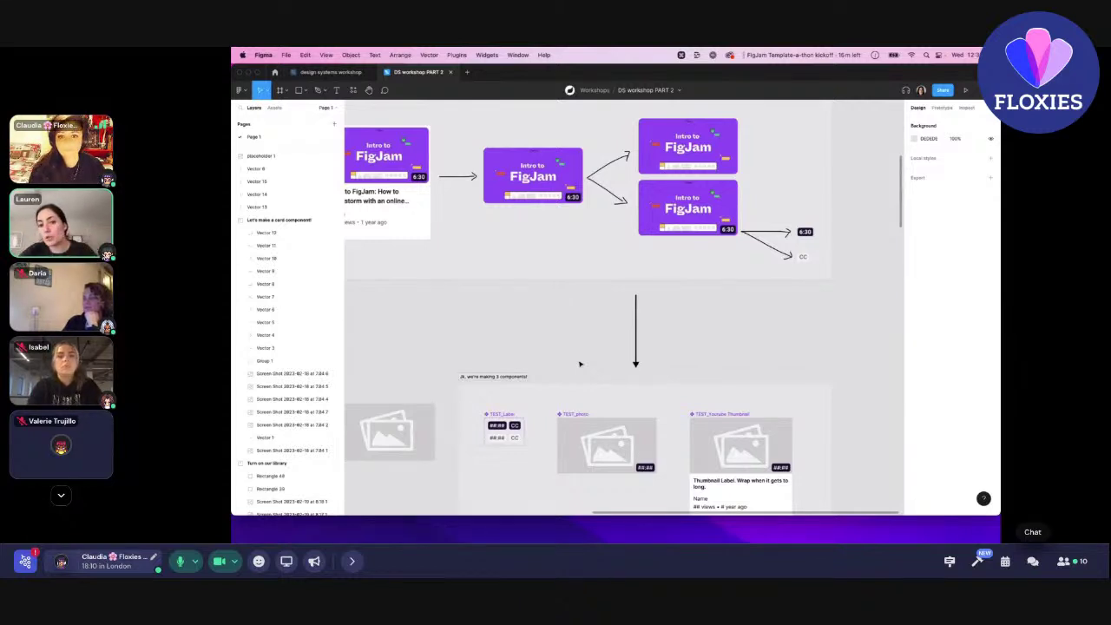
pyautogui.moveTo(1032, 223)
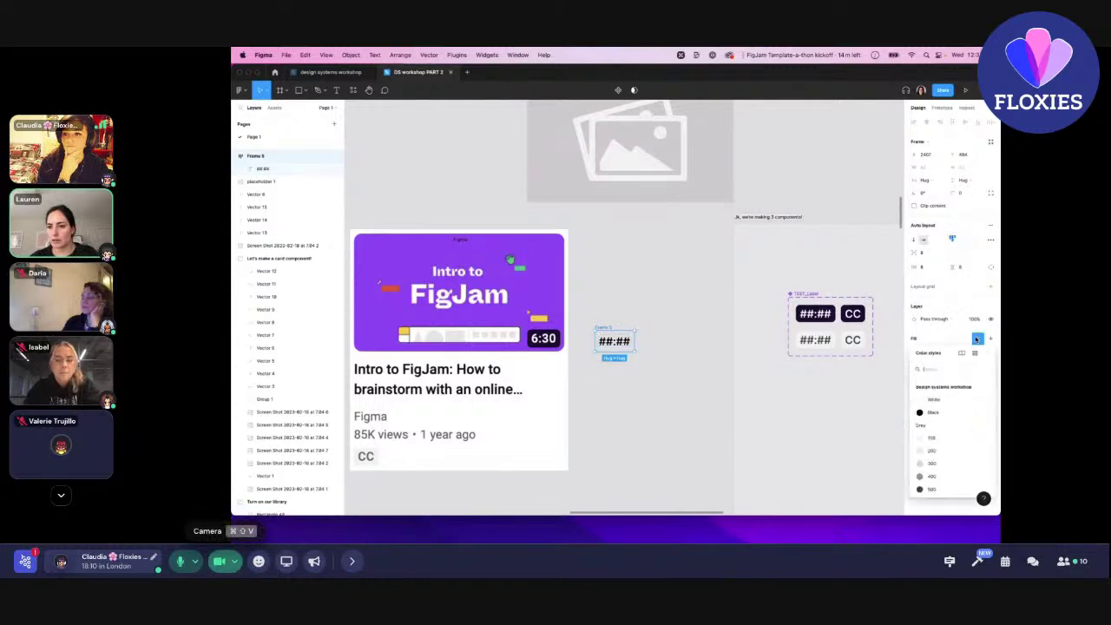
pyautogui.click(218, 560)
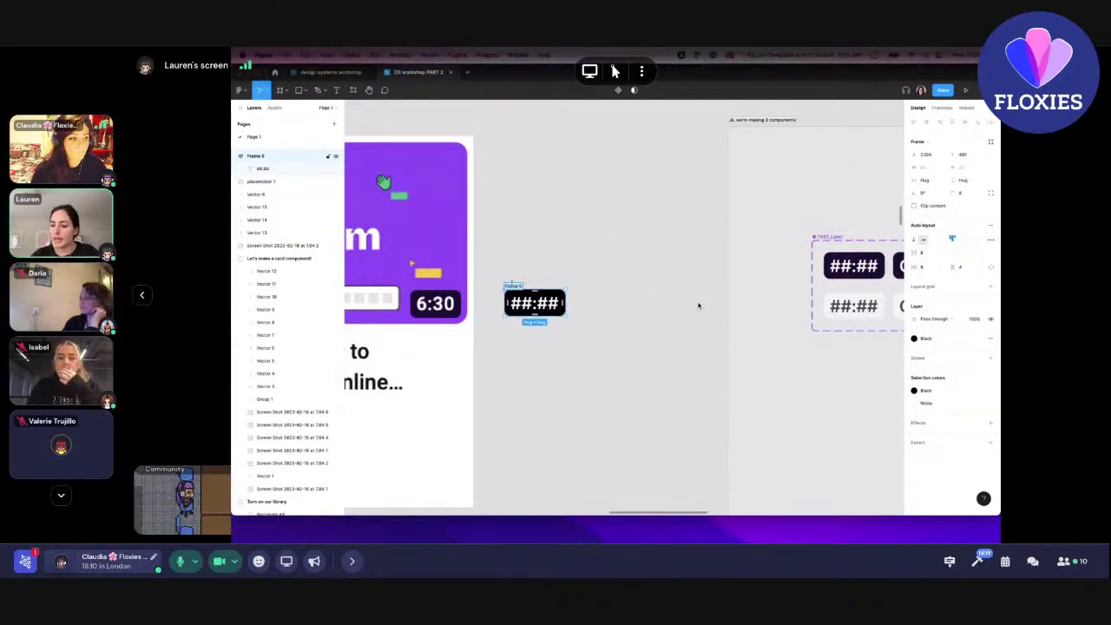
# Rename the black "##:##" label frame as "Styles=Dark, Type=Time".
pyautogui.hotkey('shift', 's')
pyautogui.press('s')
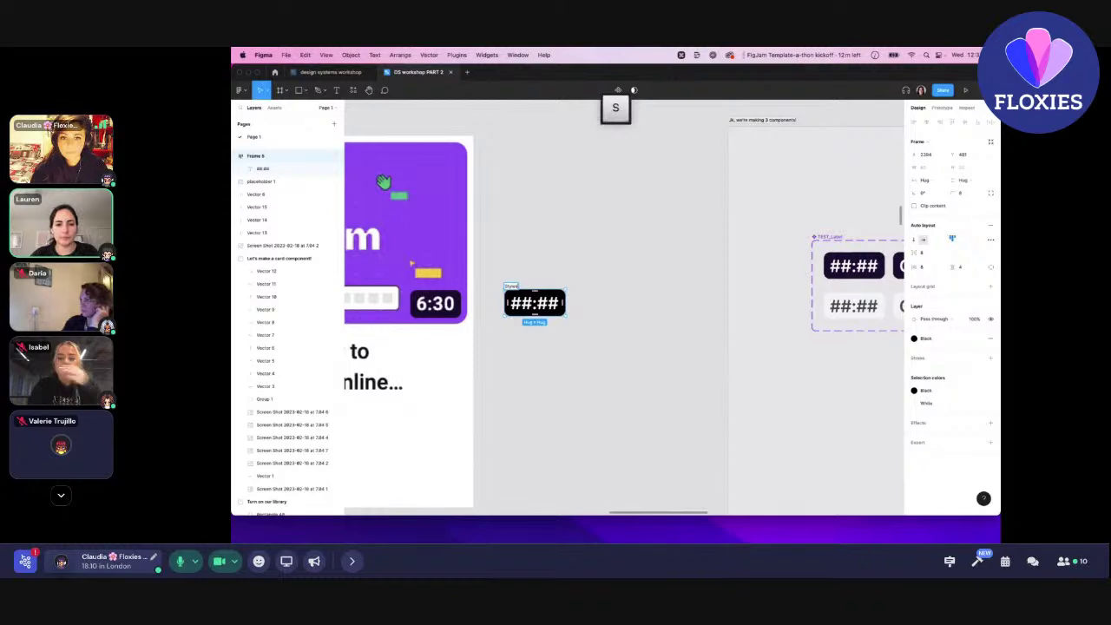
pyautogui.write('Dark,')
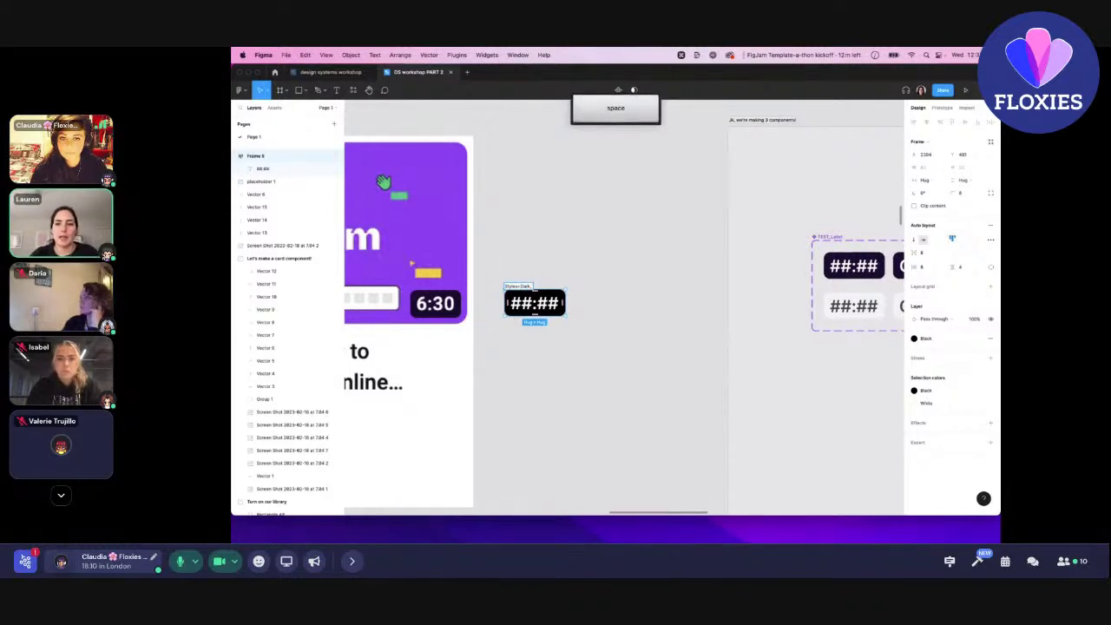
pyautogui.write(' Ty')
pyautogui.press('BackSpace')
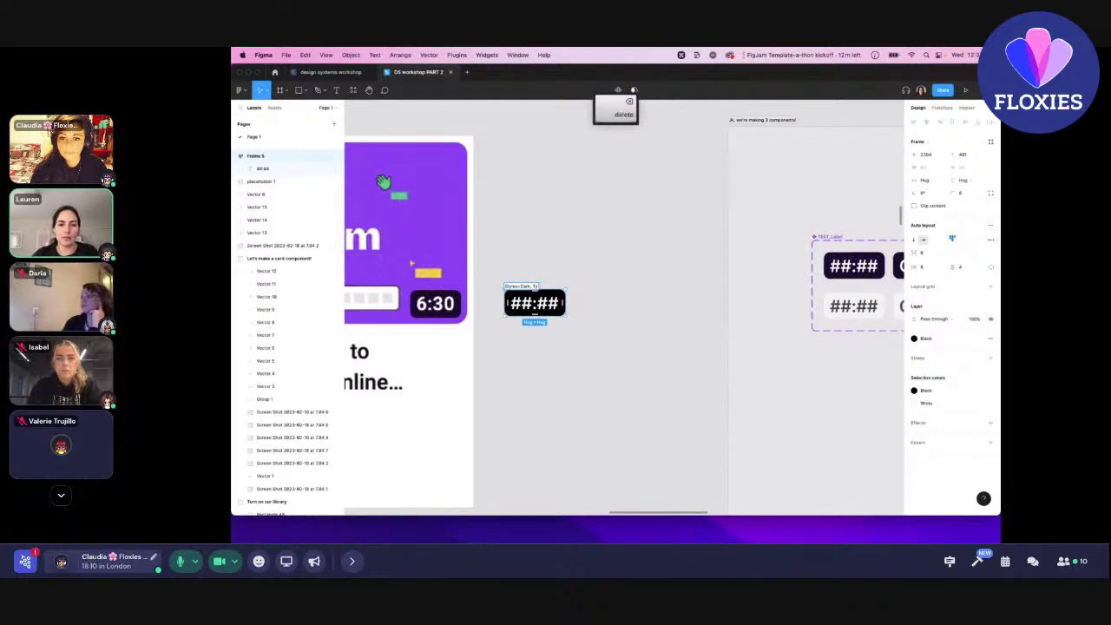
pyautogui.write('pe')
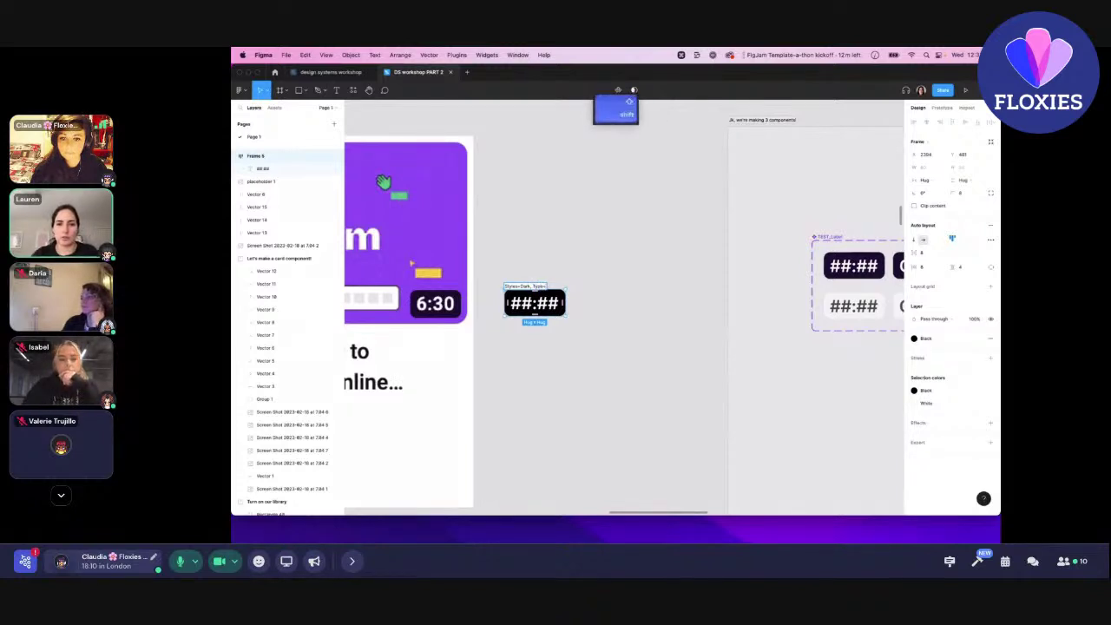
pyautogui.write('=Time')
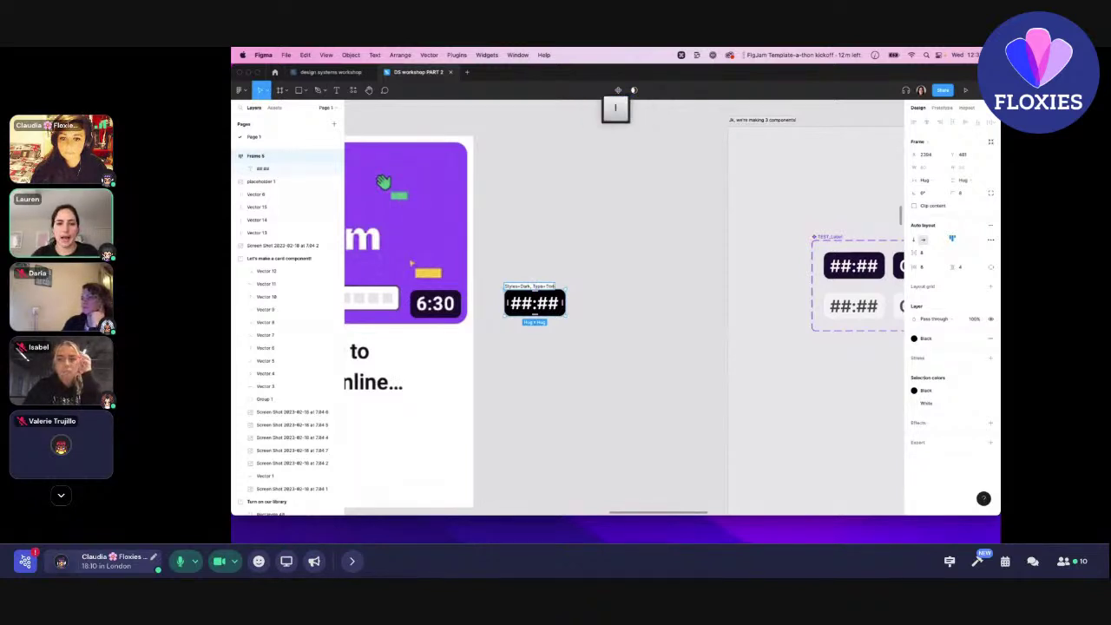
pyautogui.click(559, 253)
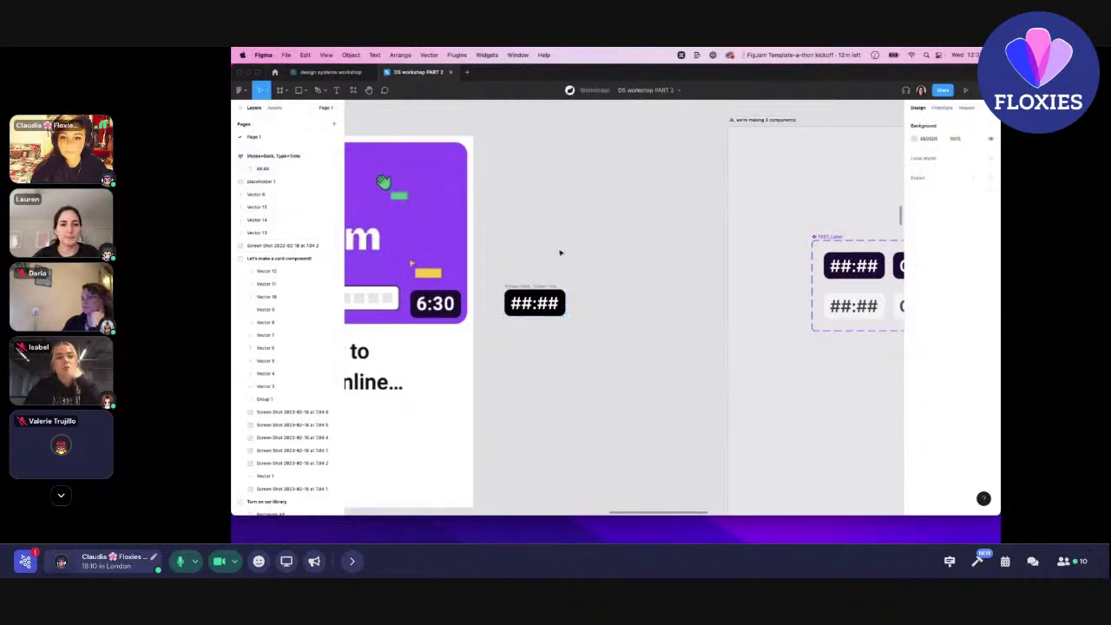
# Duplicate the black time label directly beneath the original and apply the Grey/200 color style to the copy's fill.
pyautogui.click(537, 283)
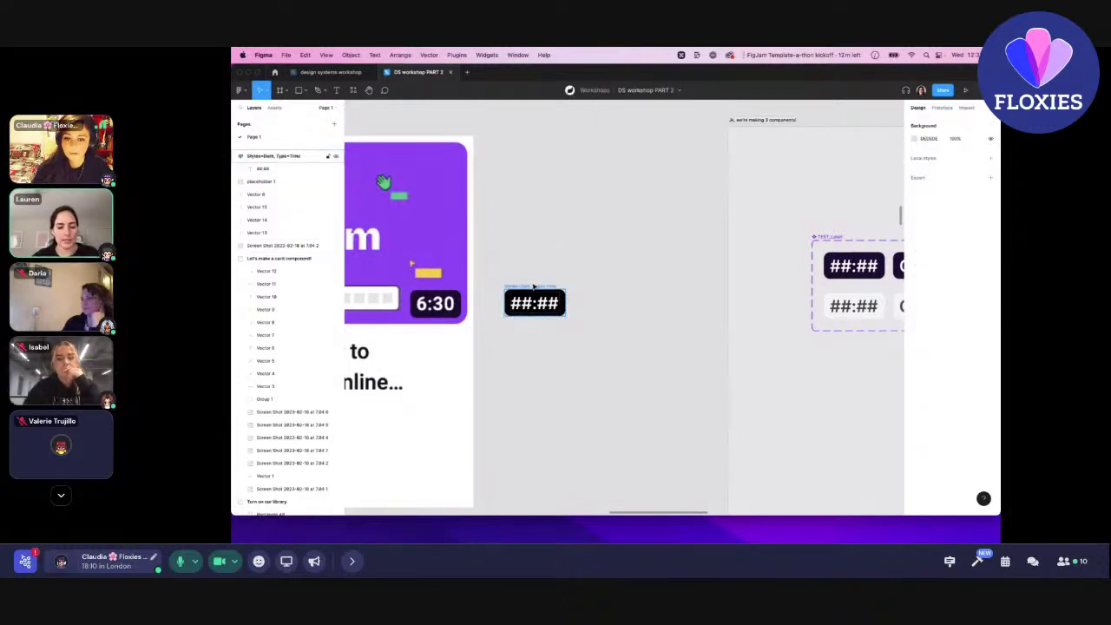
pyautogui.moveTo(536, 285); pyautogui.dragTo(524, 329)
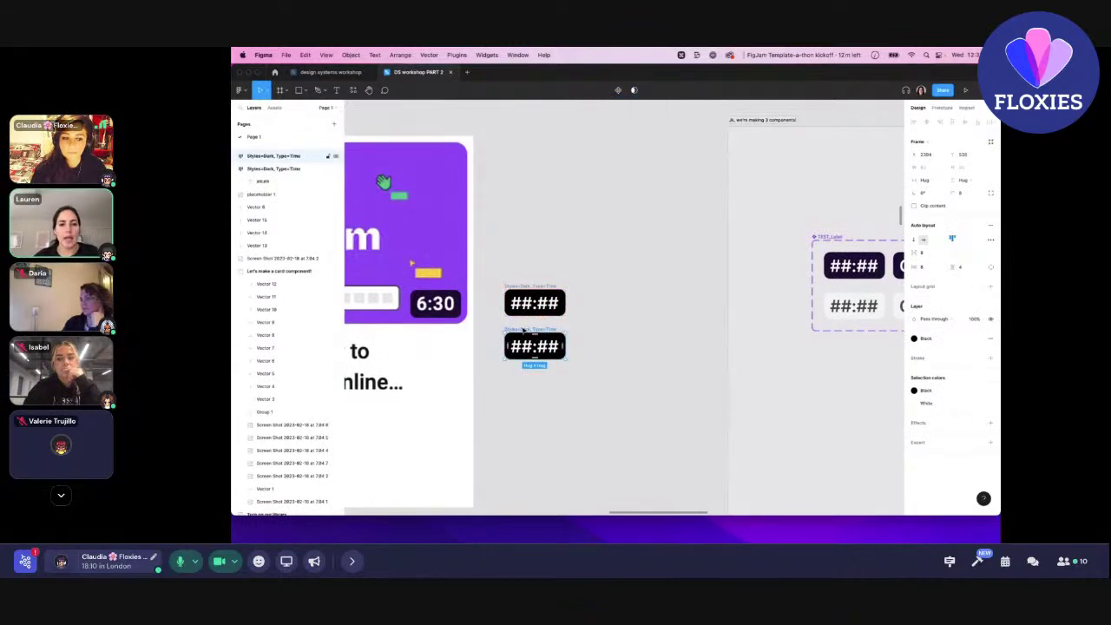
pyautogui.click(939, 337)
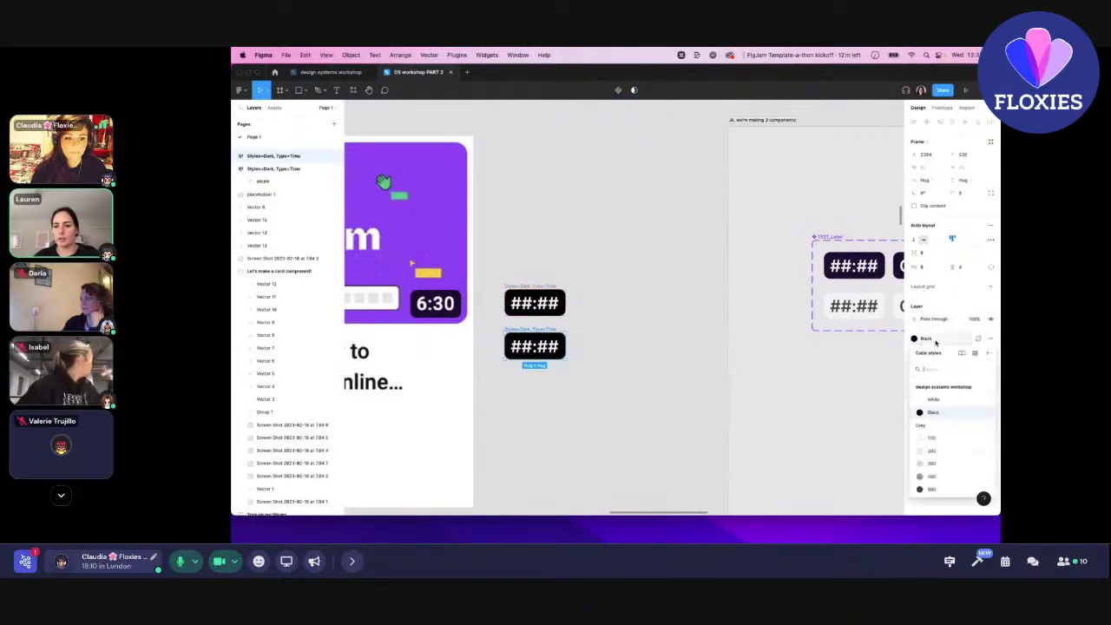
pyautogui.hscroll(-7, 772, 360)
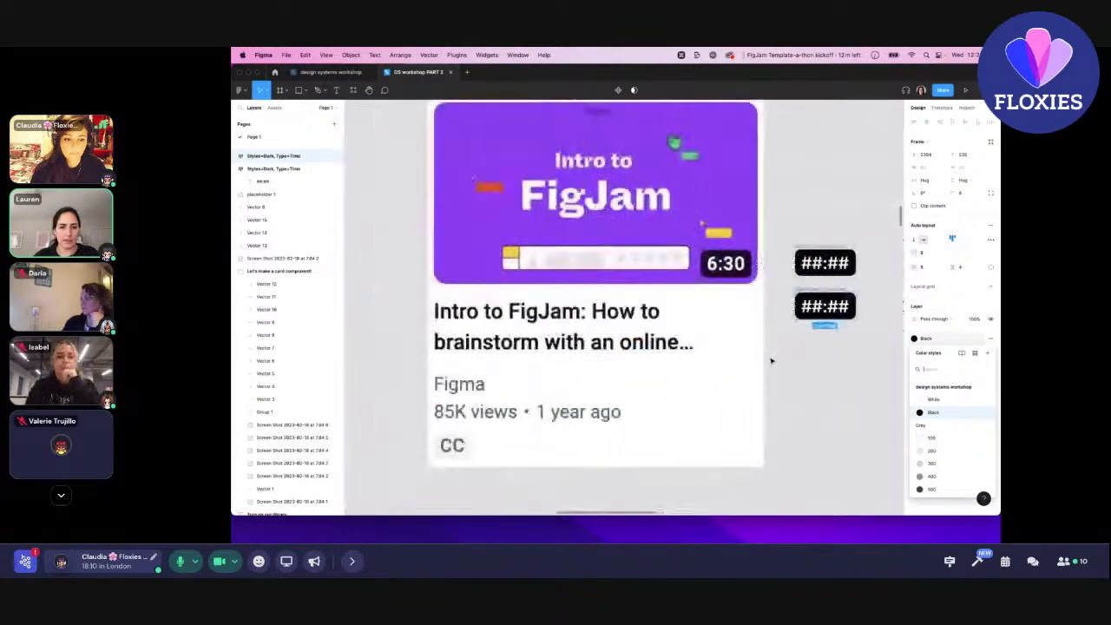
pyautogui.hscroll(2, 782, 425)
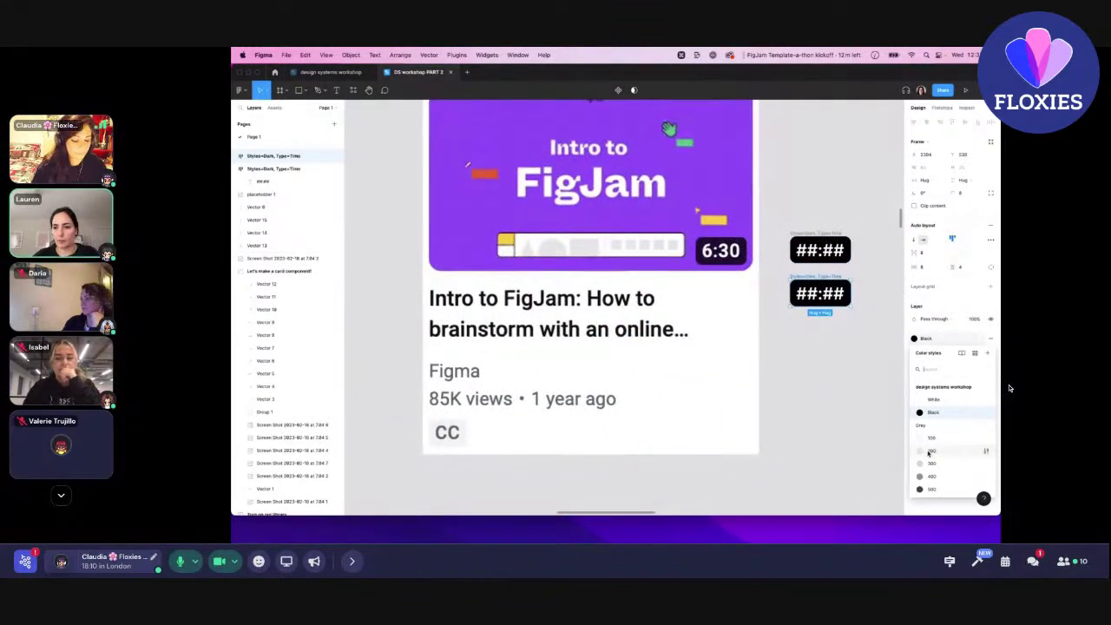
pyautogui.click(937, 450)
pyautogui.click(1033, 562)
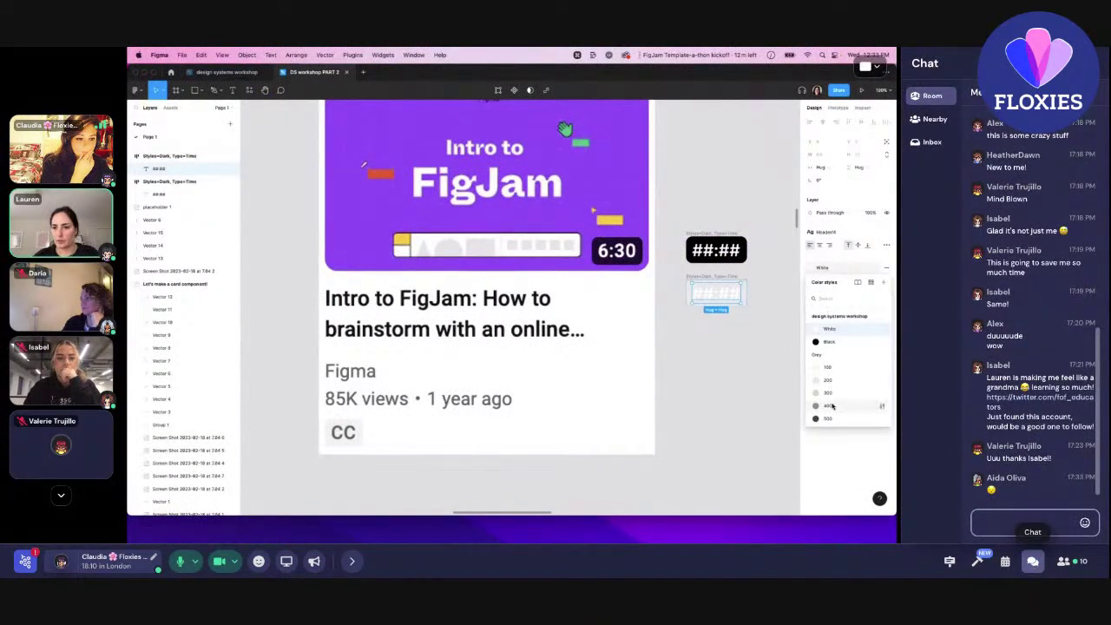
pyautogui.click(1033, 561)
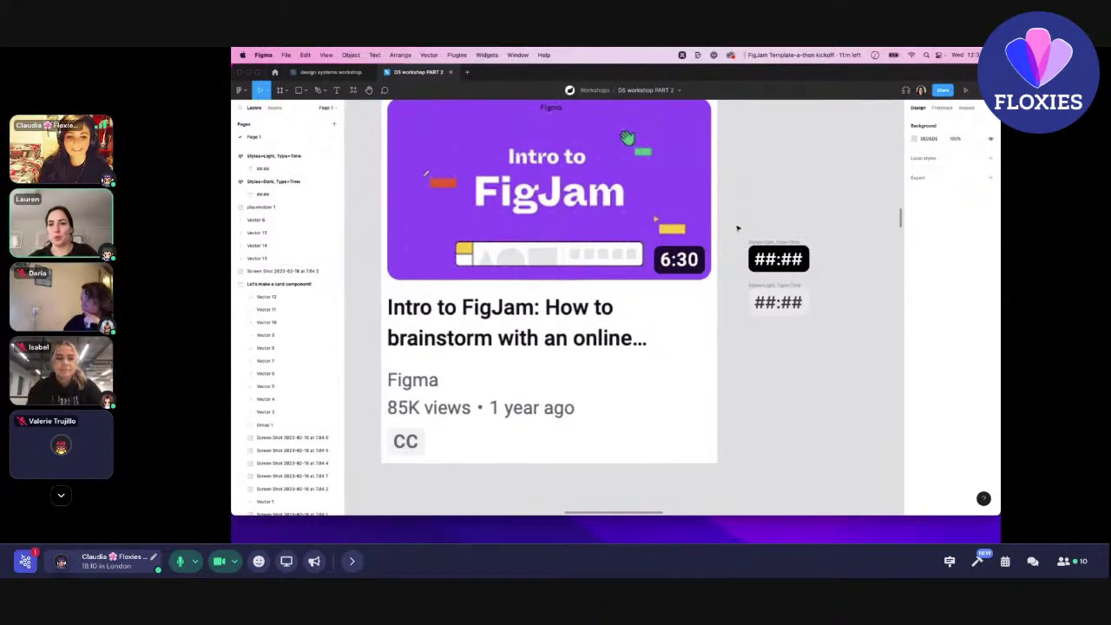
# Duplicate the dark and light time labels together and place the copies beside the originals.
pyautogui.hscroll(2, 733, 233)
pyautogui.scroll(1, 733, 233)
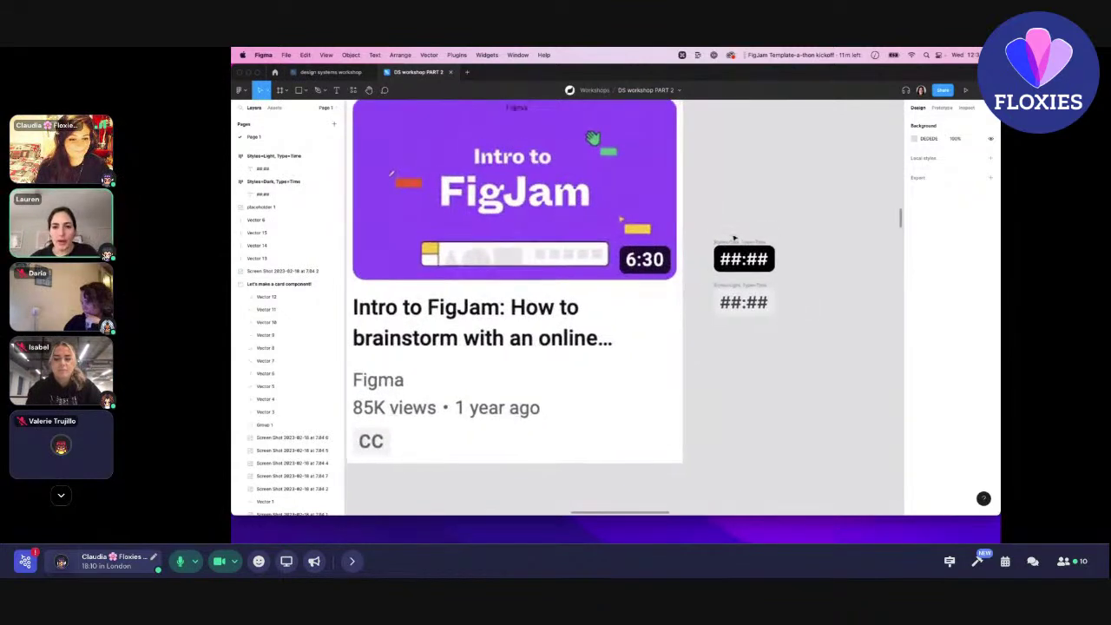
pyautogui.moveTo(699, 225); pyautogui.dragTo(801, 347)
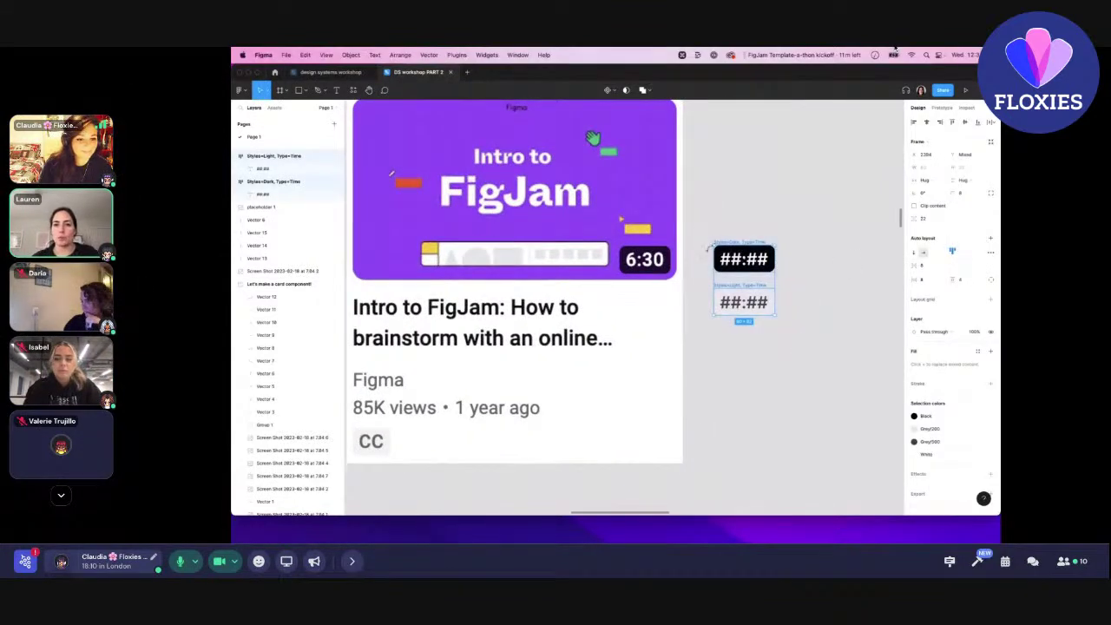
pyautogui.moveTo(739, 259); pyautogui.dragTo(806, 260)
pyautogui.hscroll(4, 806, 260)
pyautogui.hscroll(1, 805, 261)
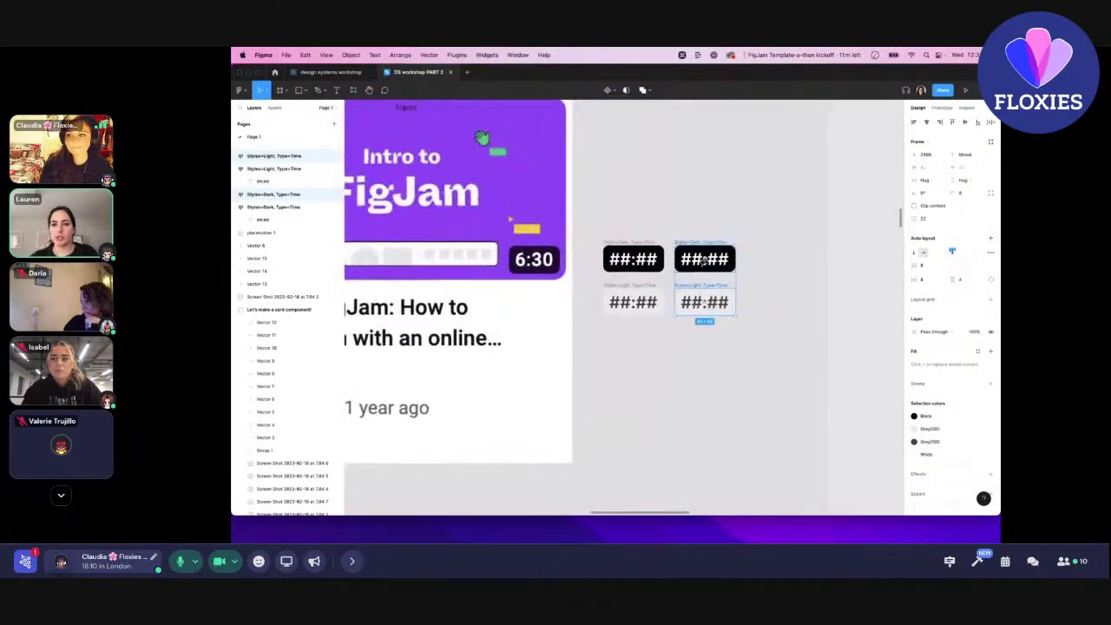
# Change the text of both the dark and light duplicated labels to "CC".
pyautogui.doubleClick(695, 259)
pyautogui.write('CC')
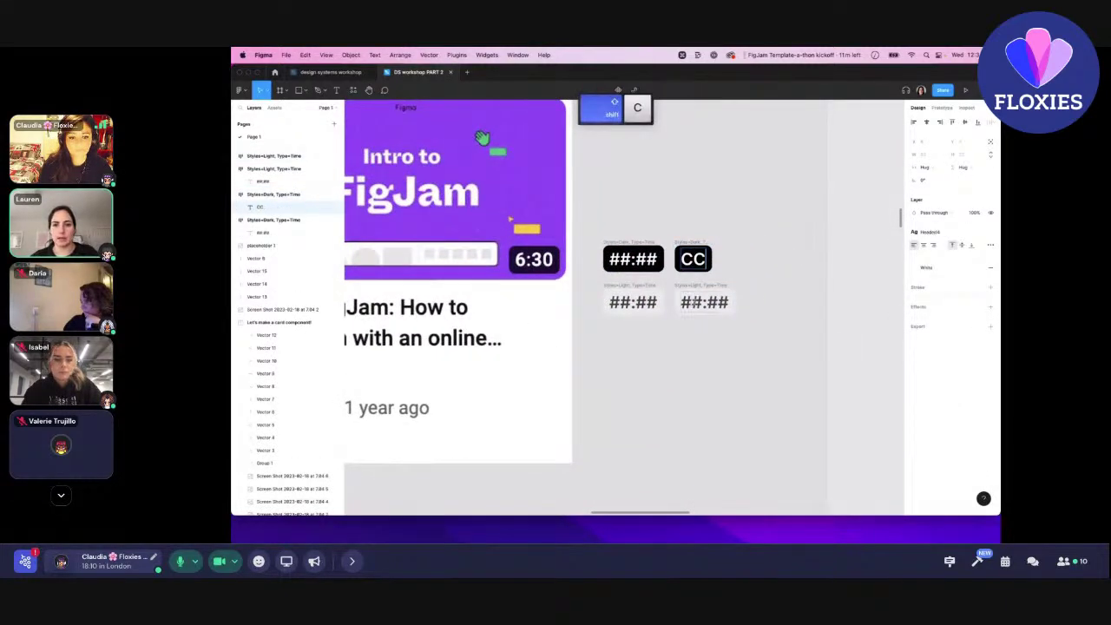
pyautogui.doubleClick(692, 302)
pyautogui.write('CC')
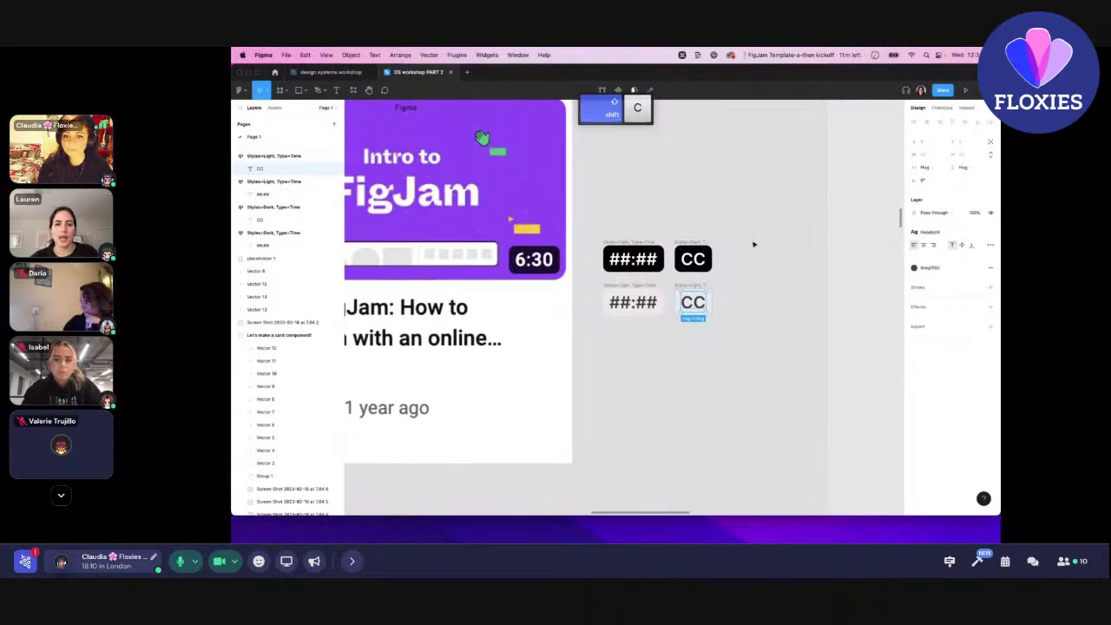
pyautogui.click(753, 244)
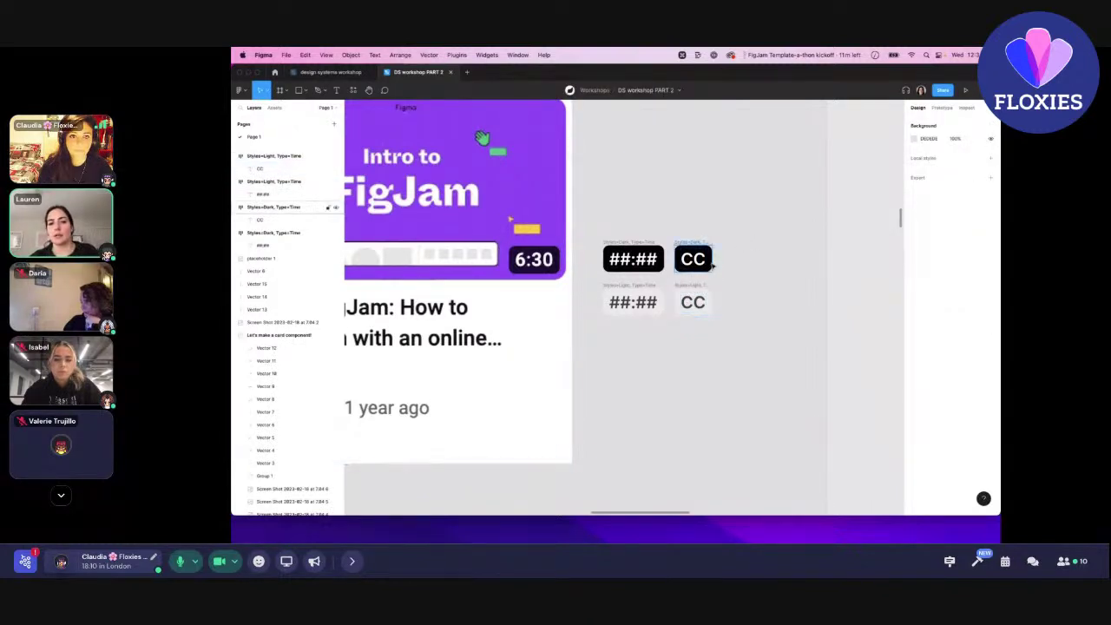
pyautogui.click(613, 249)
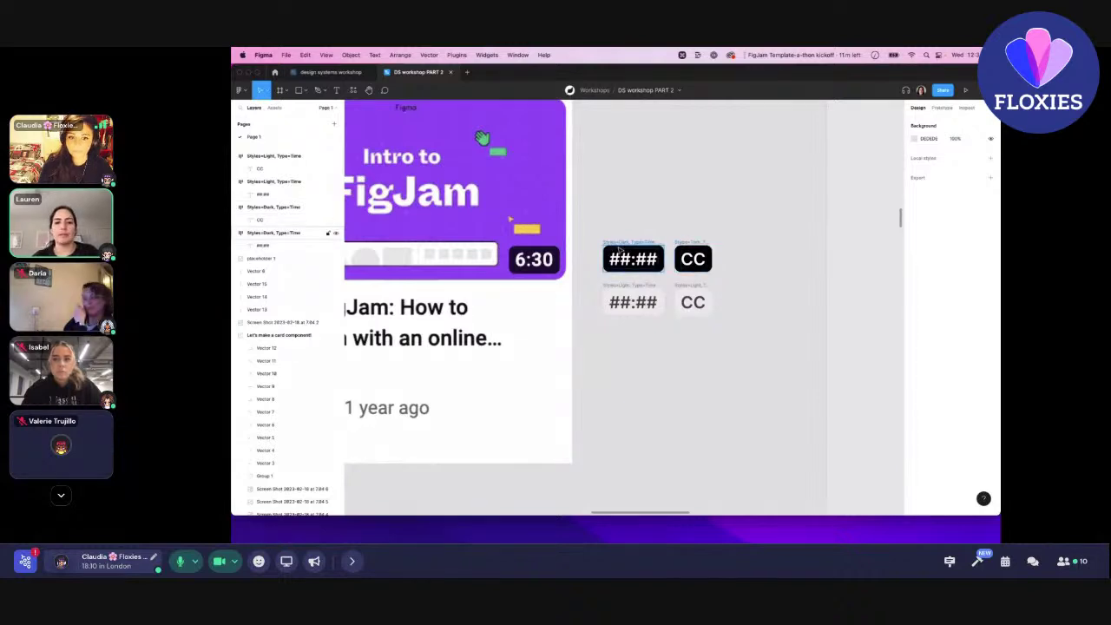
pyautogui.click(263, 245)
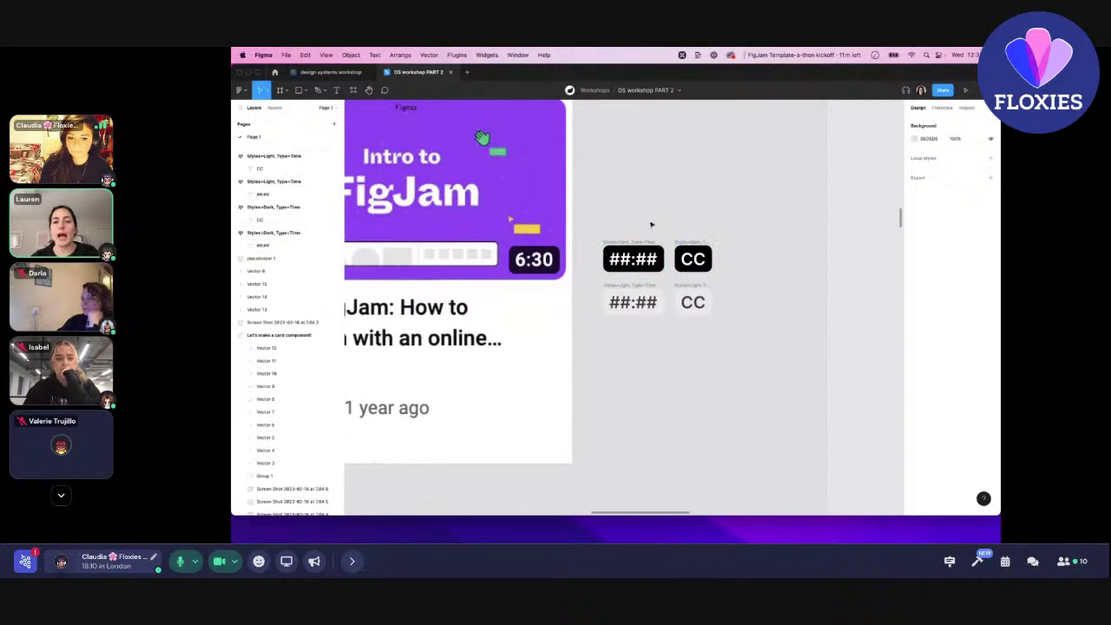
pyautogui.moveTo(589, 224); pyautogui.dragTo(735, 338)
pyautogui.click(734, 339)
pyautogui.scroll(5, 696, 224)
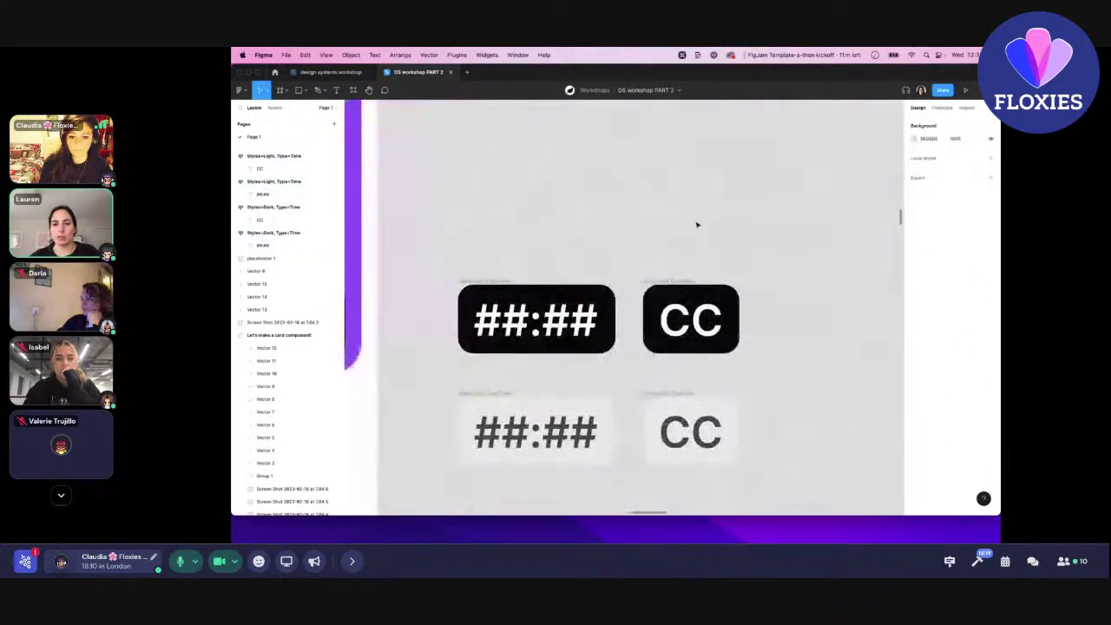
# Rename the dark and light CC label frames together, replacing "Time" with "CC" in their names.
pyautogui.click(674, 280)
pyautogui.click(695, 279)
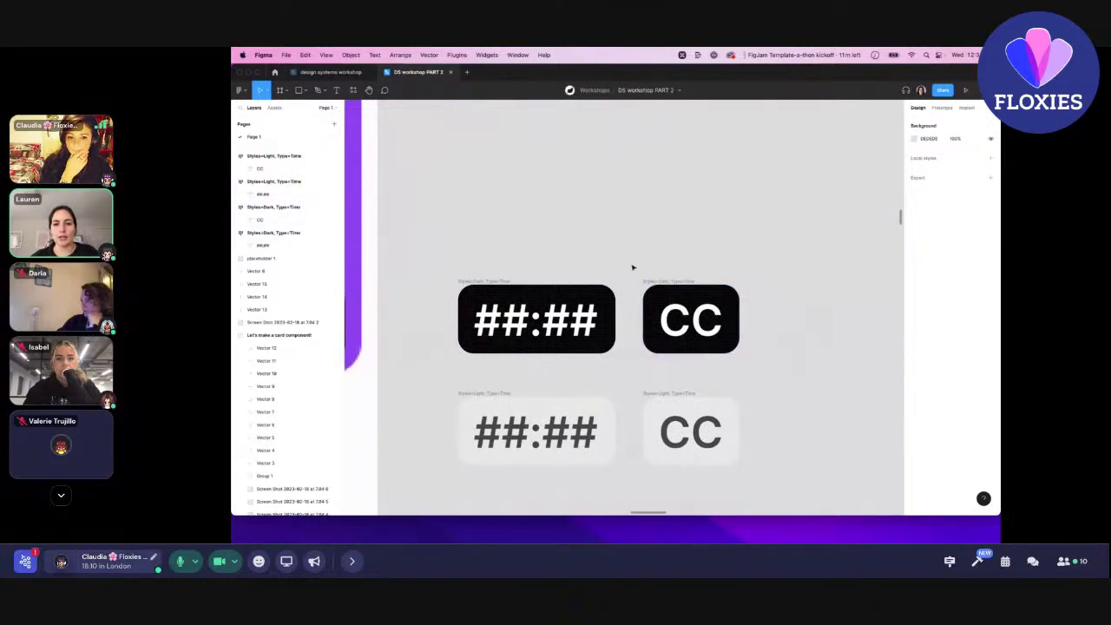
pyautogui.moveTo(632, 267); pyautogui.dragTo(798, 495)
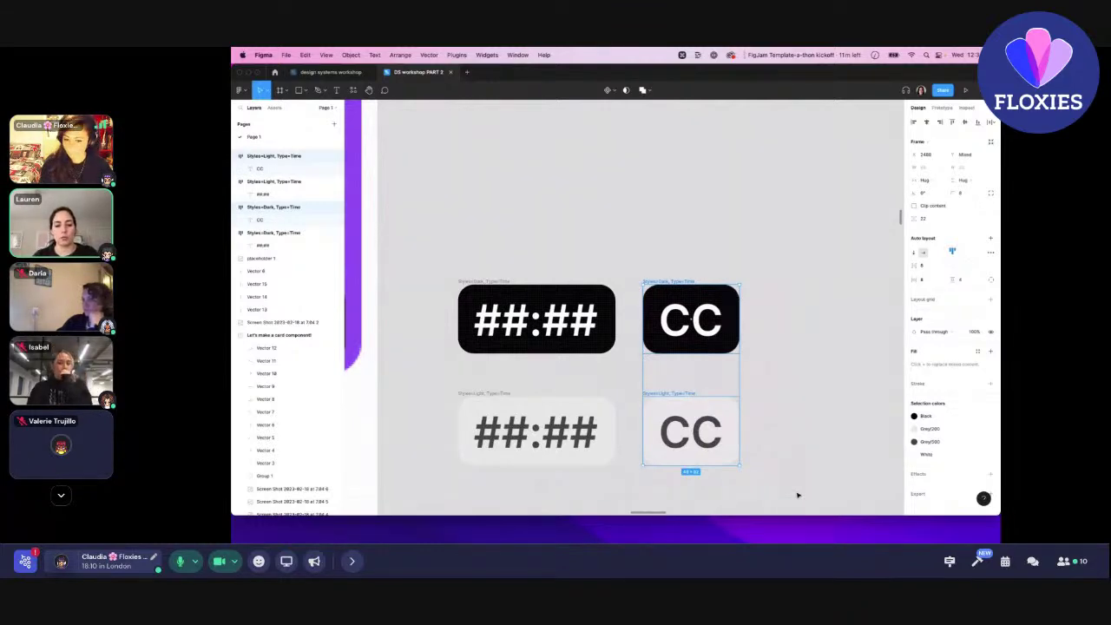
pyautogui.press('super+r')
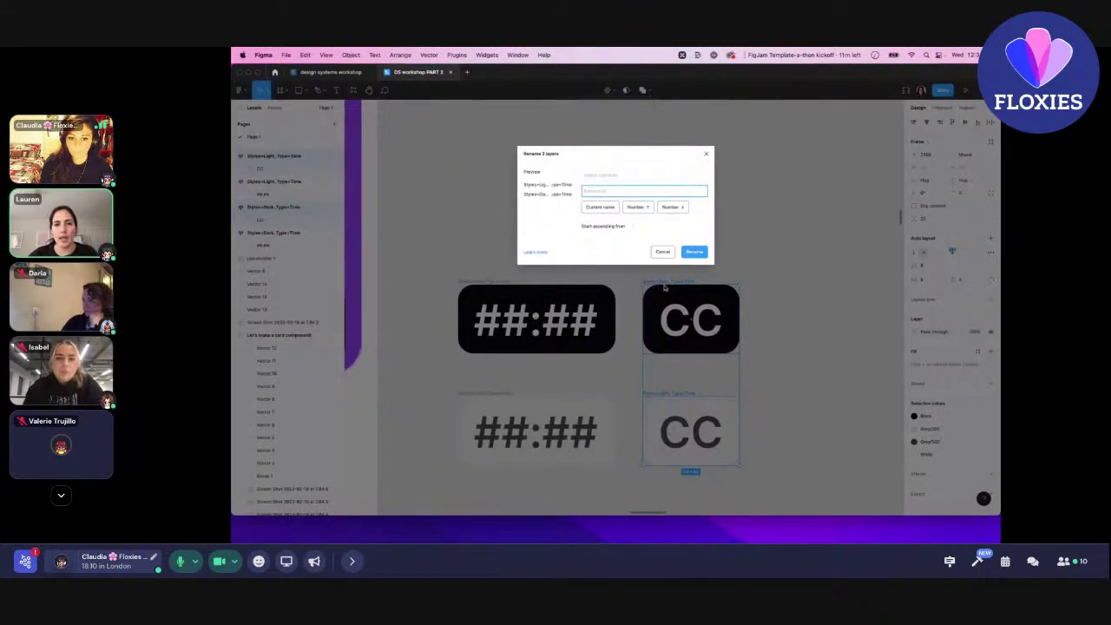
pyautogui.click(610, 175)
pyautogui.write('Time')
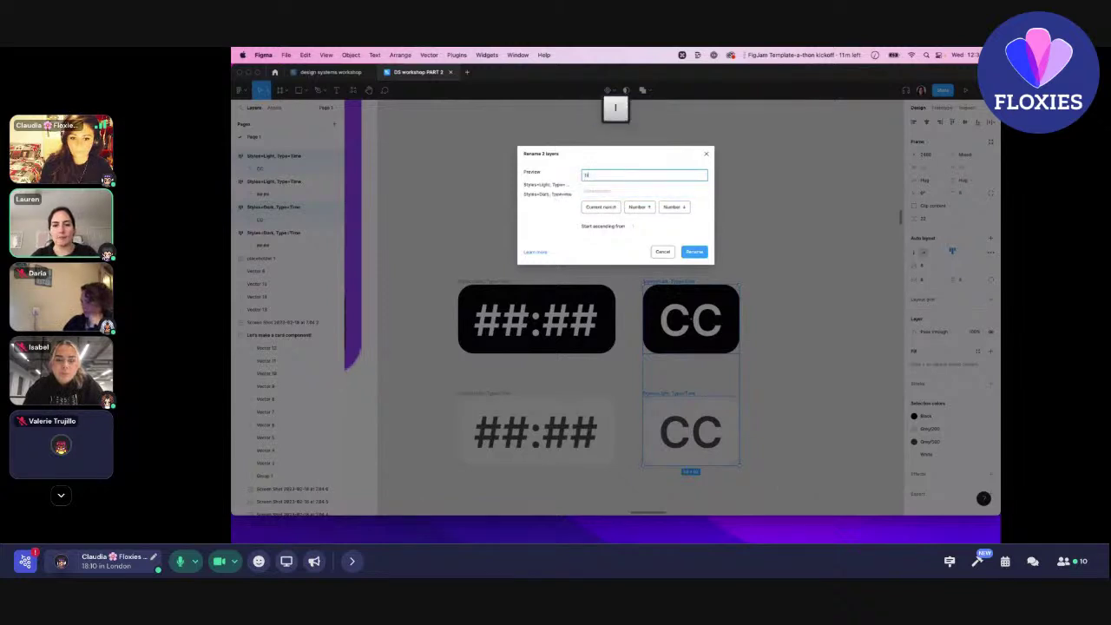
pyautogui.click(598, 191)
pyautogui.write('CC')
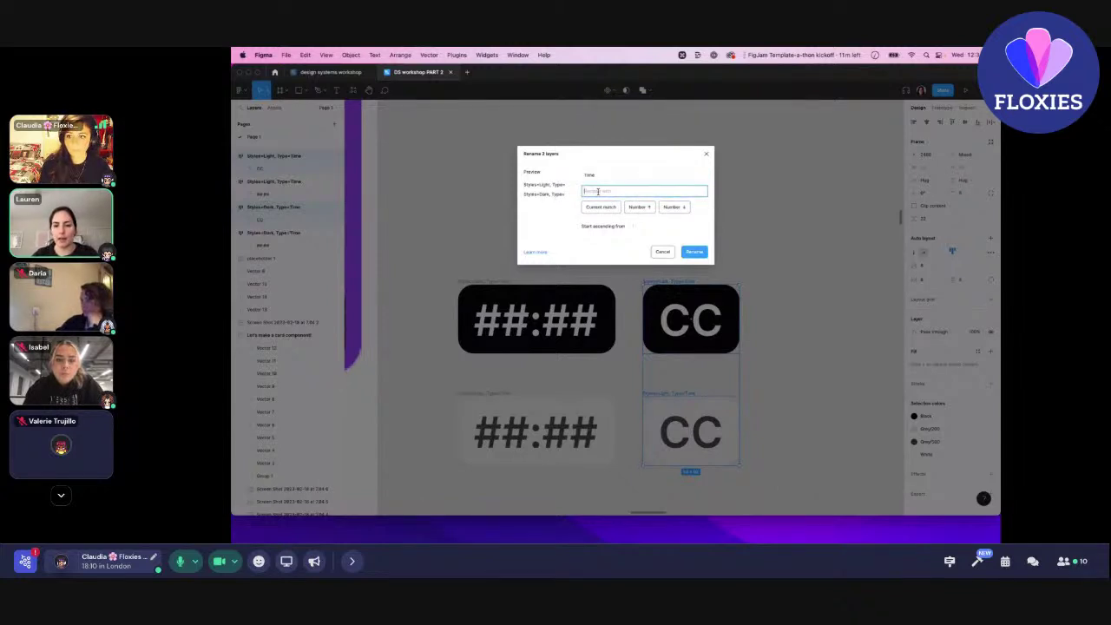
pyautogui.click(694, 251)
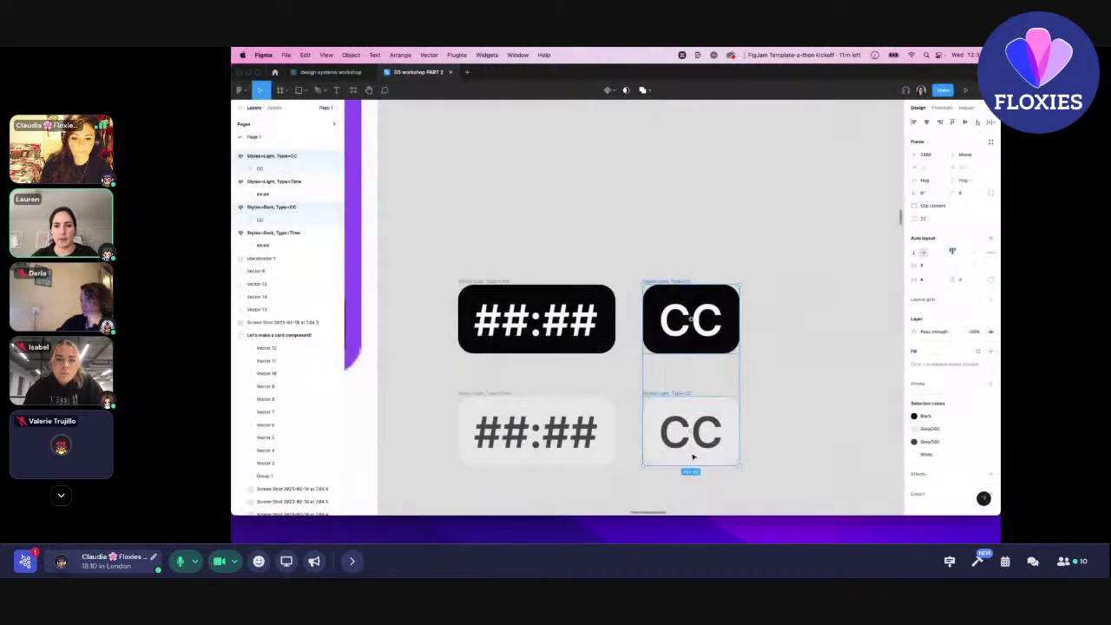
pyautogui.click(727, 244)
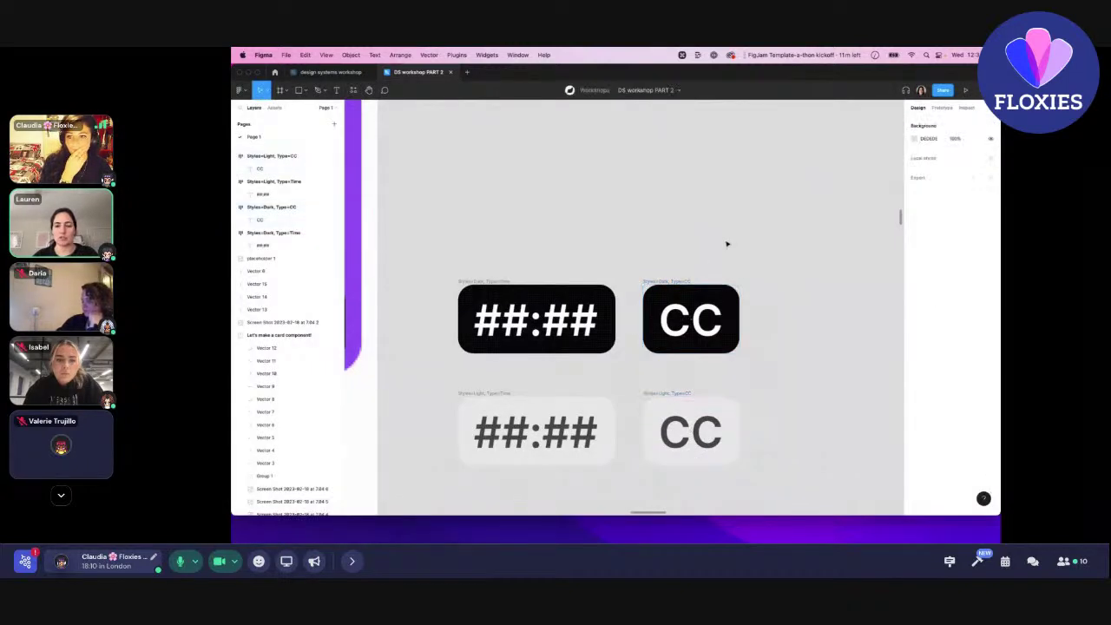
pyautogui.scroll(-5, 728, 244)
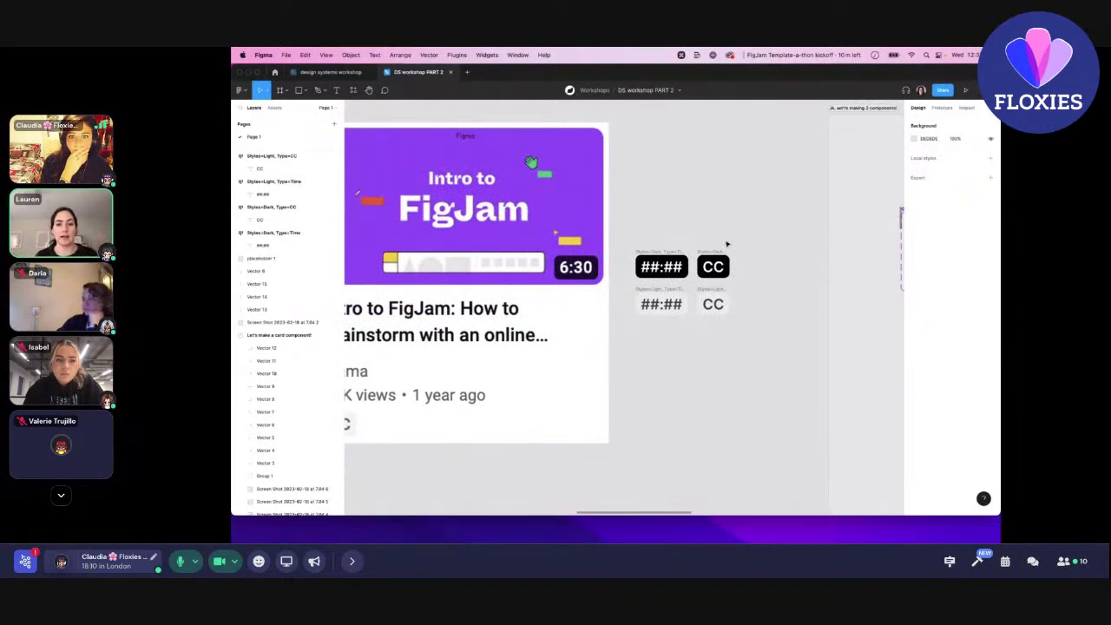
pyautogui.scroll(5, 695, 278)
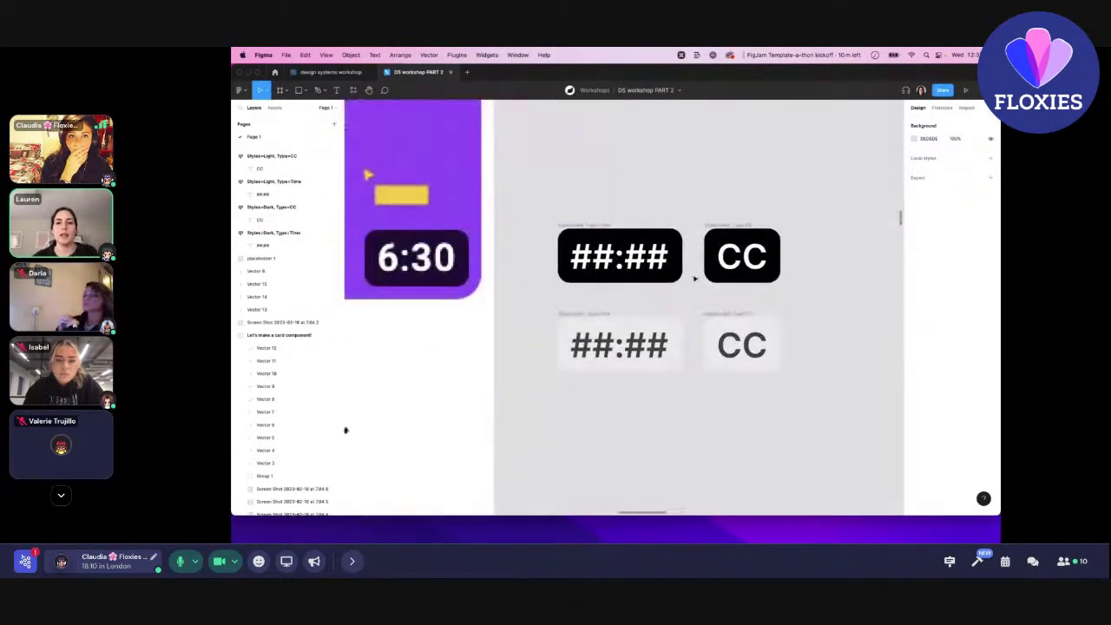
pyautogui.click(595, 323)
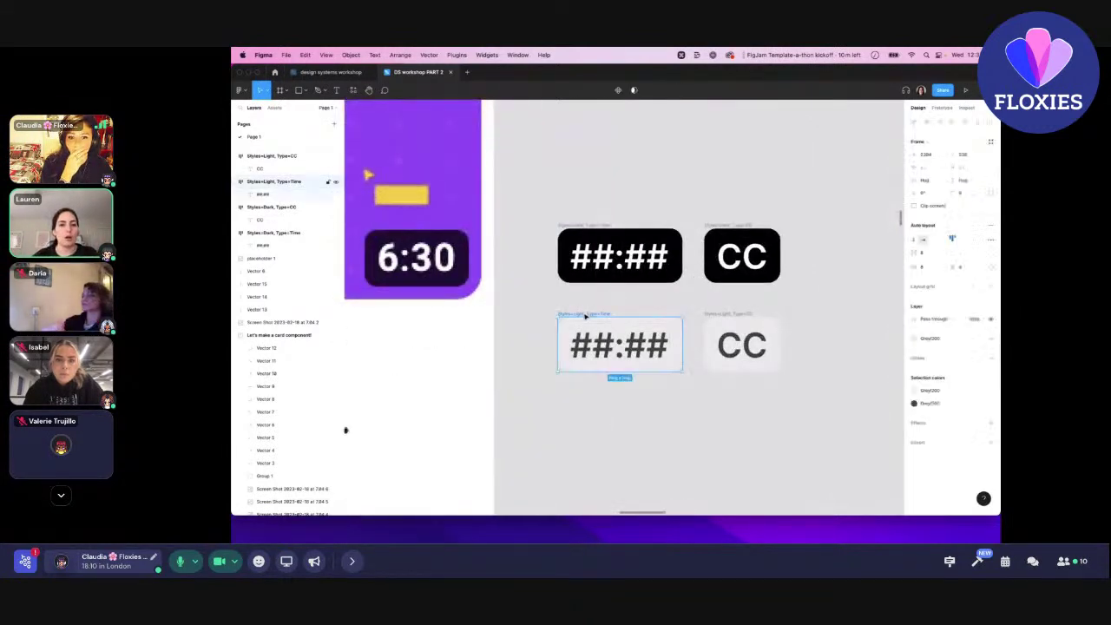
pyautogui.click(588, 212)
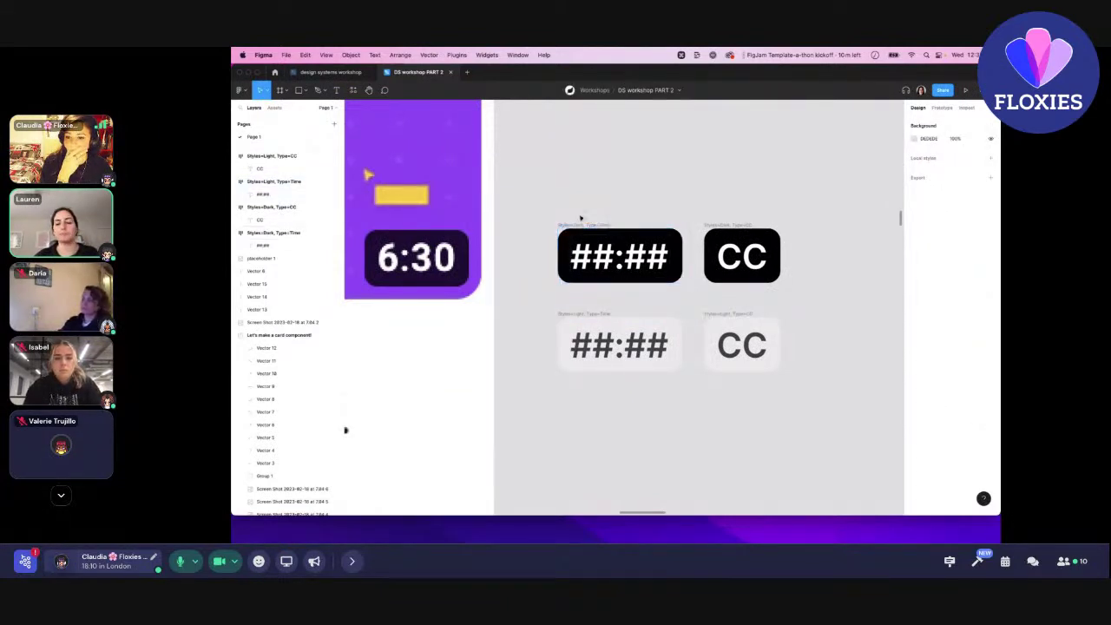
pyautogui.click(570, 227)
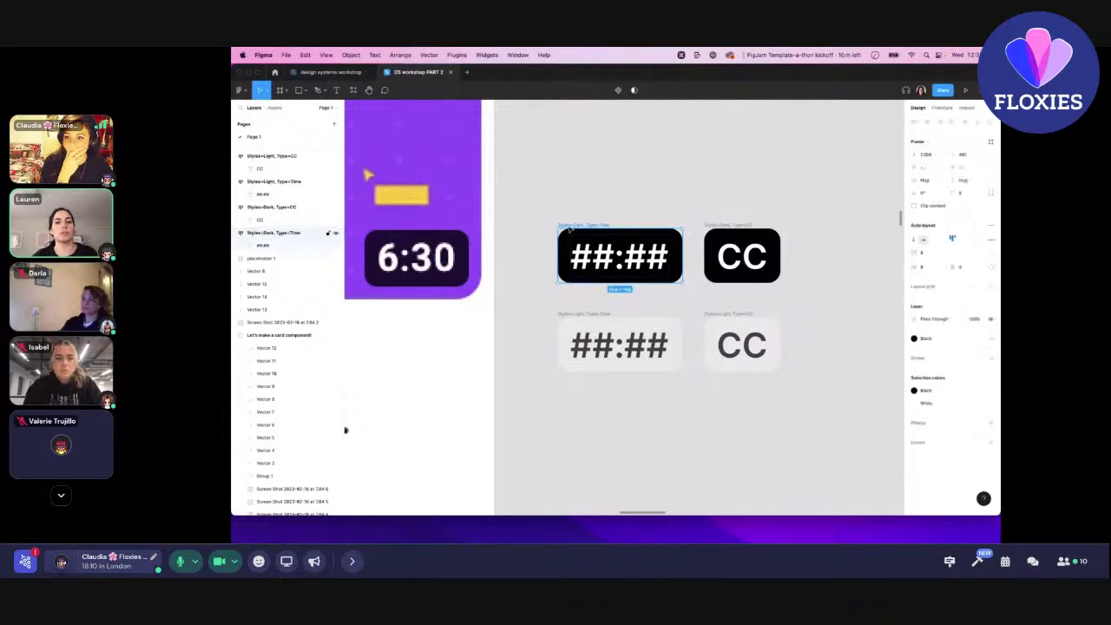
pyautogui.click(629, 181)
# Examine the label frames and the surrounding canvas in outline view, and return to the normal view.
pyautogui.click(579, 227)
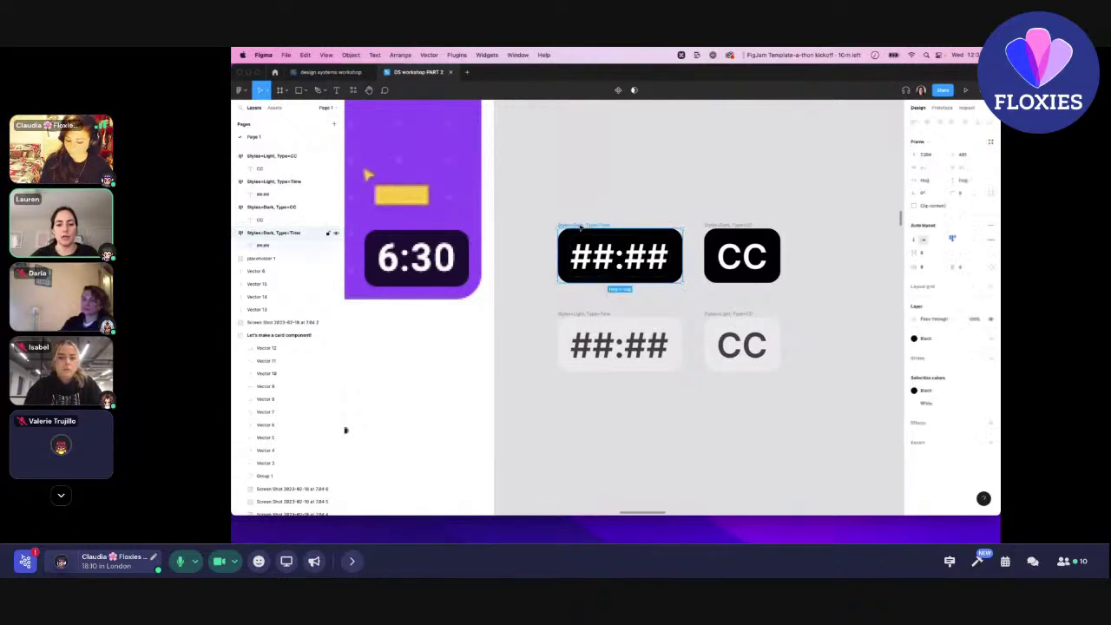
pyautogui.press('super+y')
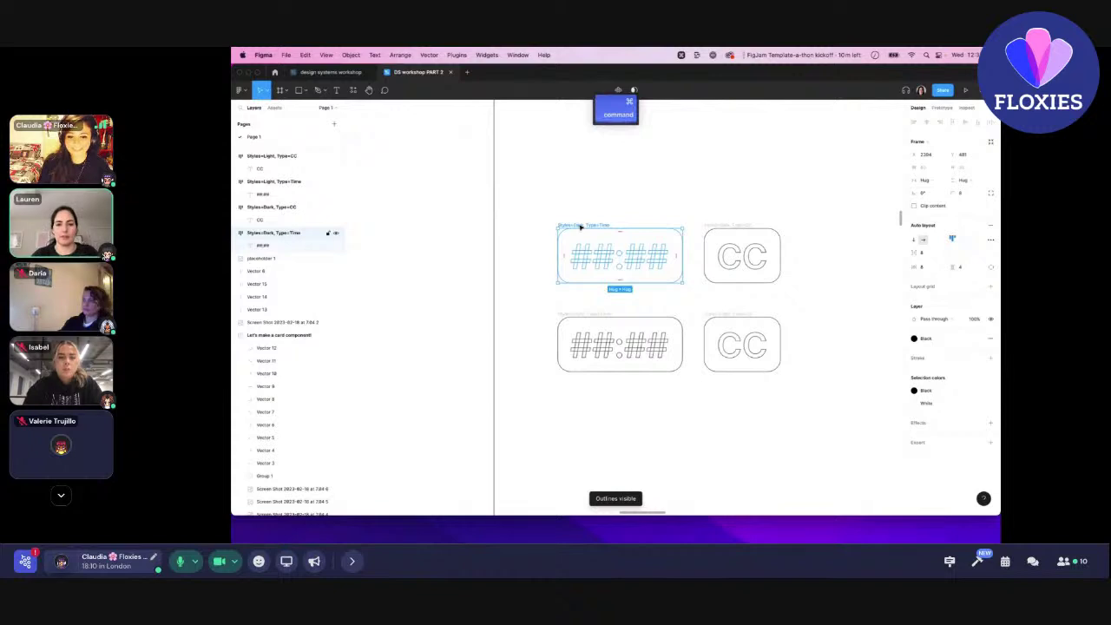
pyautogui.press('super+y')
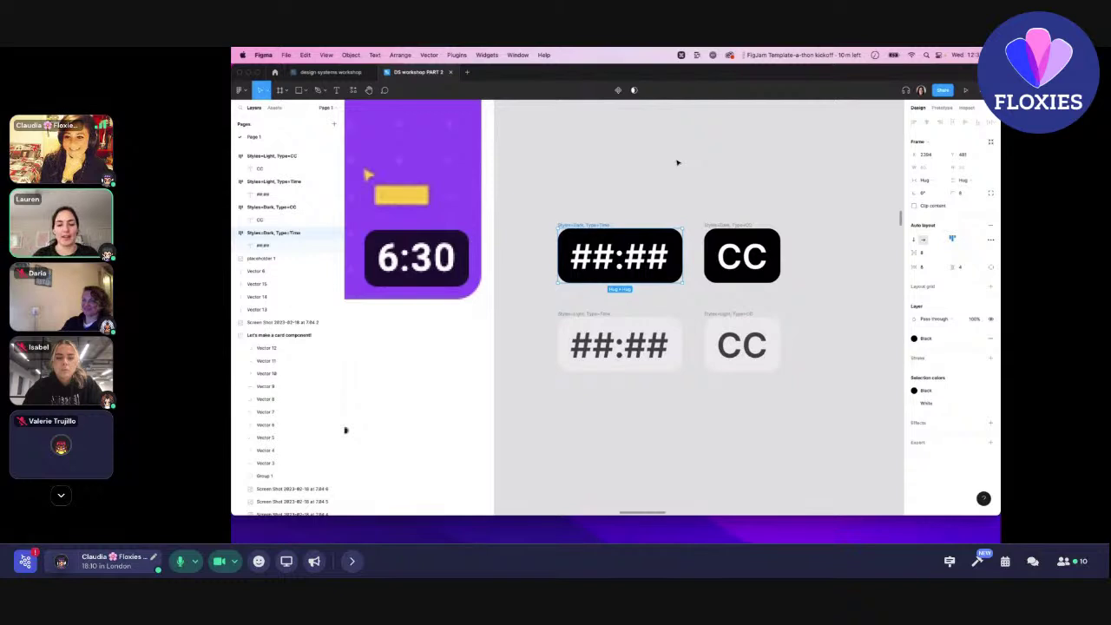
pyautogui.press('super+y')
pyautogui.scroll(-5, 657, 318)
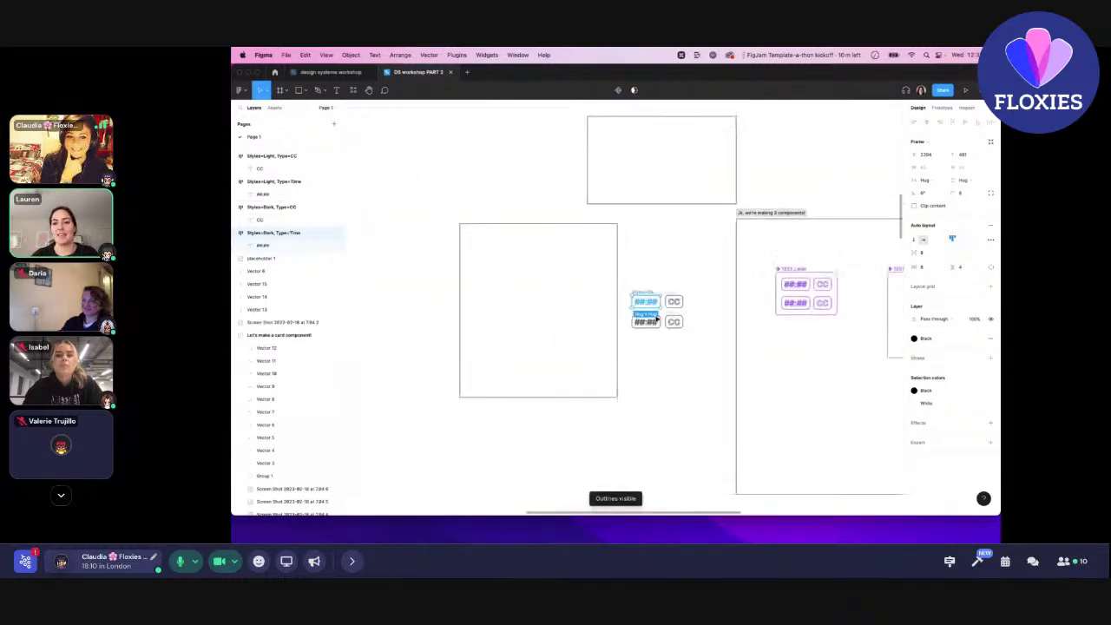
pyautogui.scroll(5, 657, 318)
pyautogui.press('super+y')
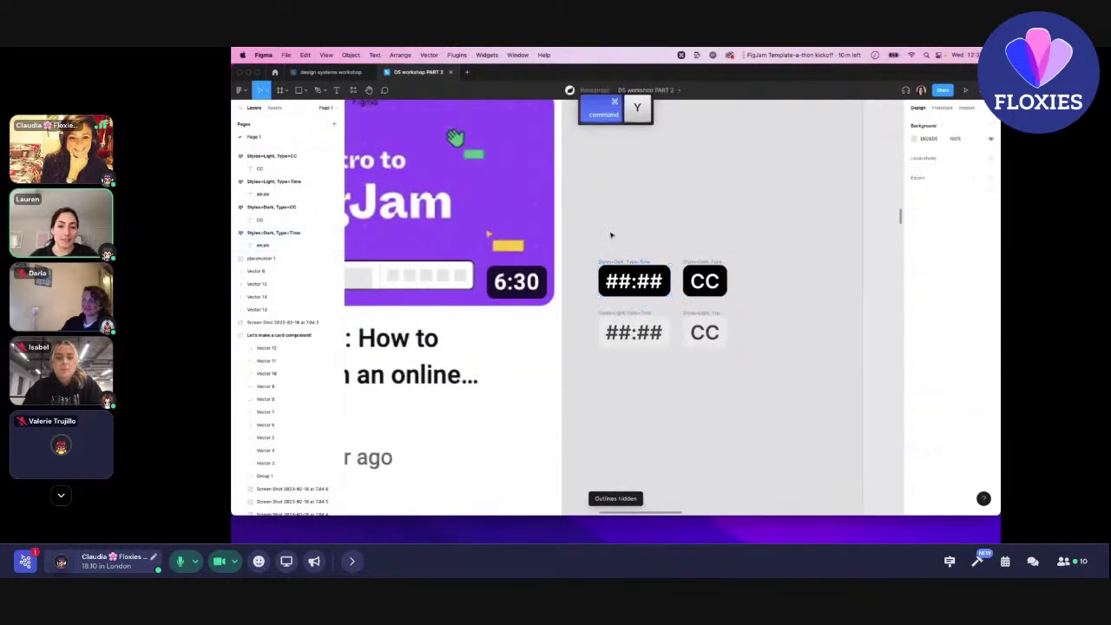
pyautogui.click(623, 265)
pyautogui.press('super+r')
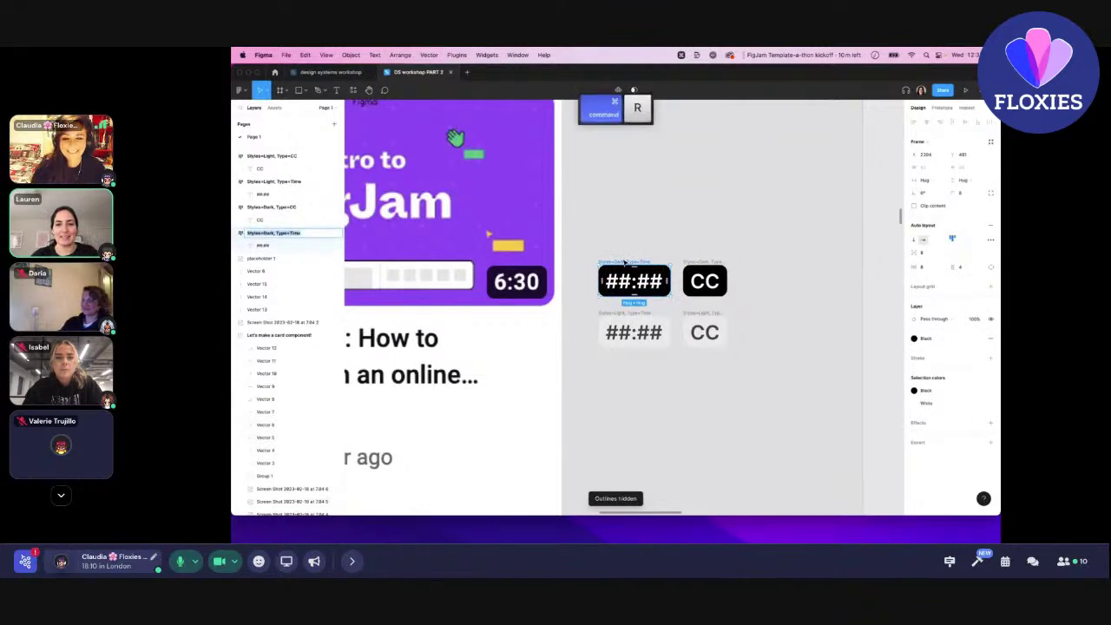
pyautogui.press('Escape')
pyautogui.press('super+r')
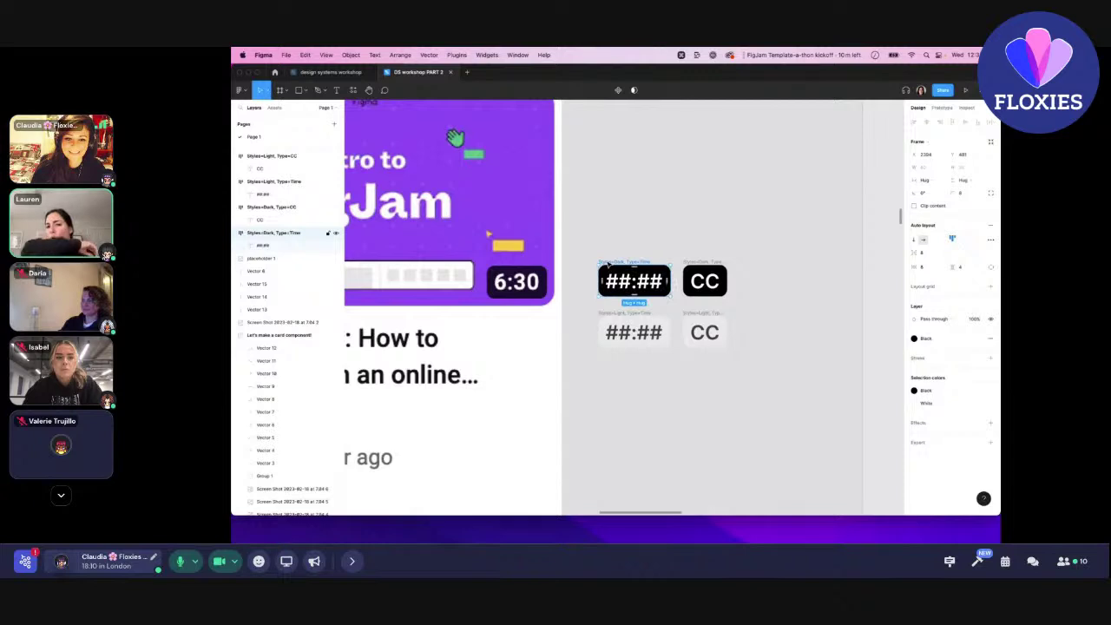
pyautogui.press('Escape')
pyautogui.press('Escape')
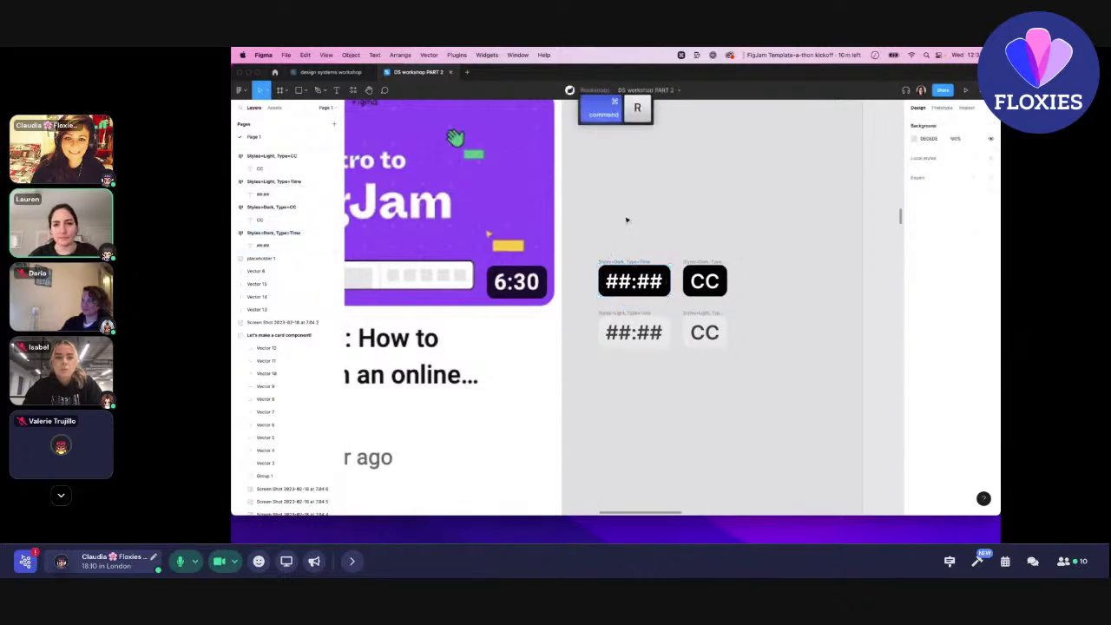
pyautogui.scroll(2, 620, 233)
pyautogui.scroll(2, 621, 232)
pyautogui.click(621, 300)
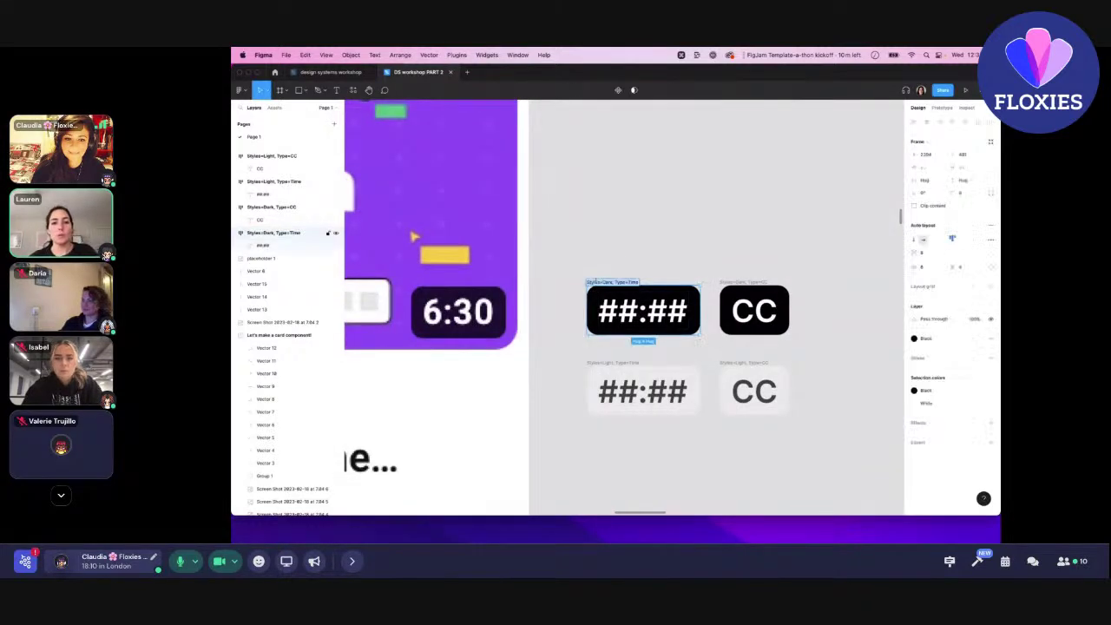
pyautogui.press('Escape')
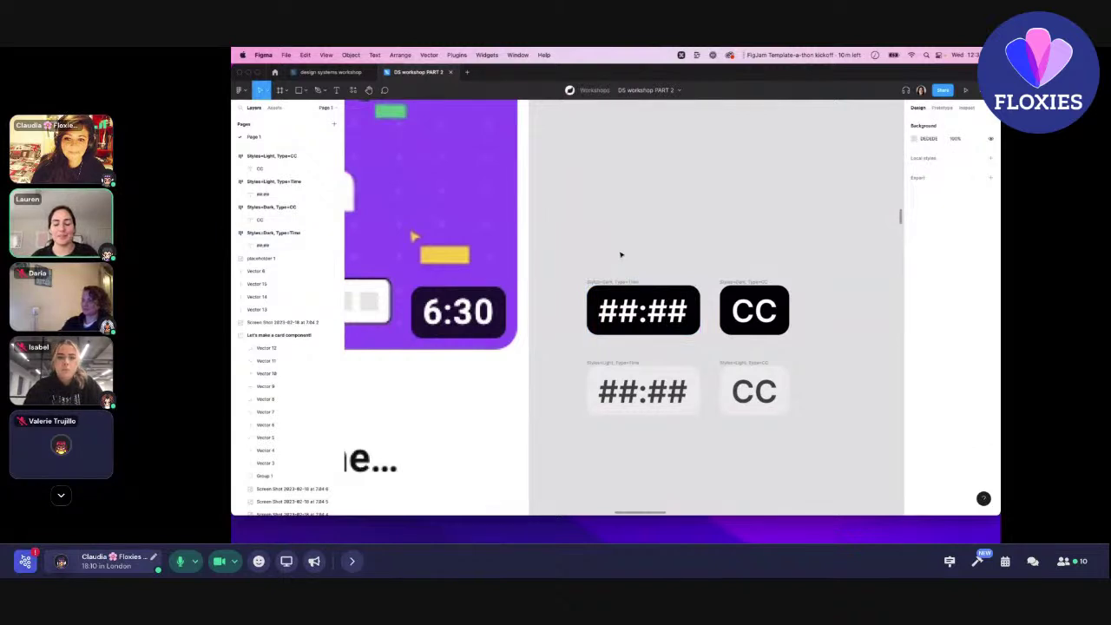
# Combine the four dark and light time and CC label frames into one component set.
pyautogui.hscroll(2, 621, 254)
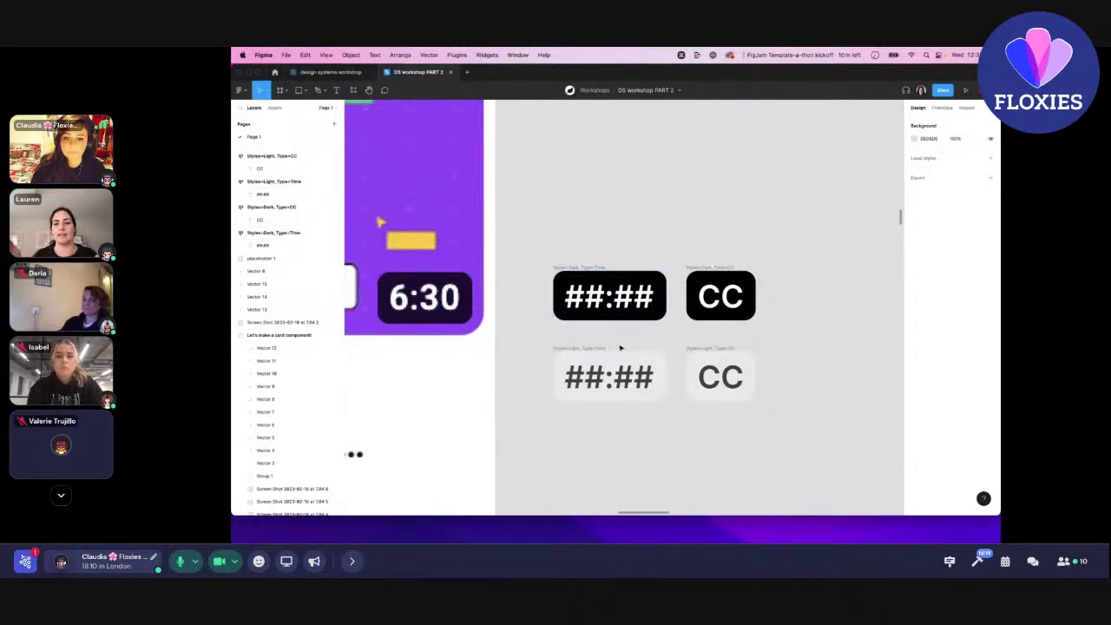
pyautogui.hscroll(3, 616, 250)
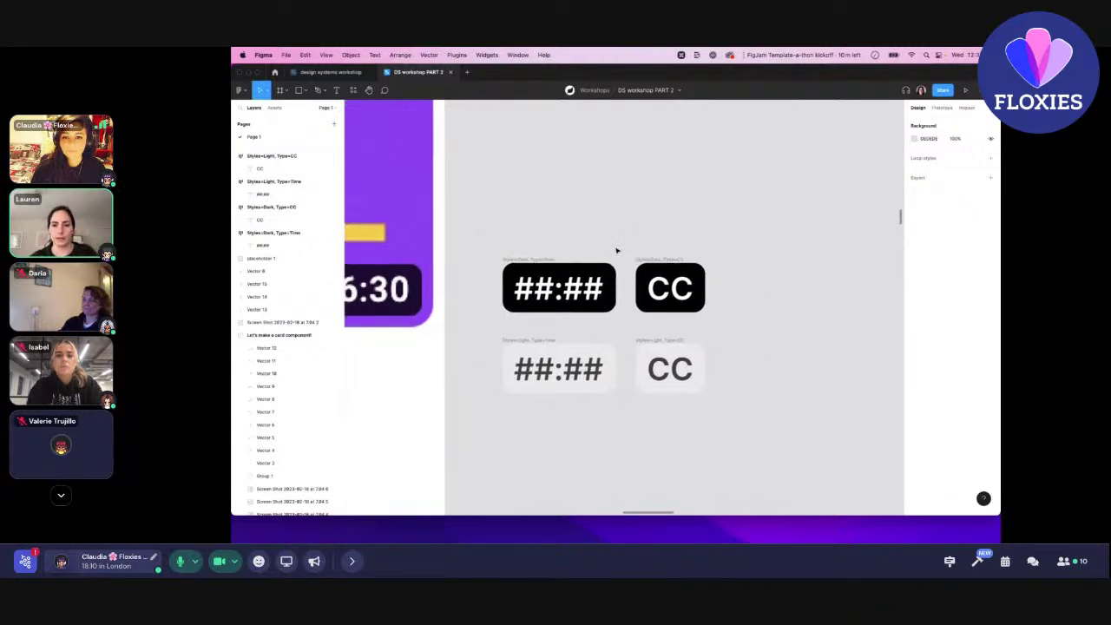
pyautogui.scroll(-2, 617, 250)
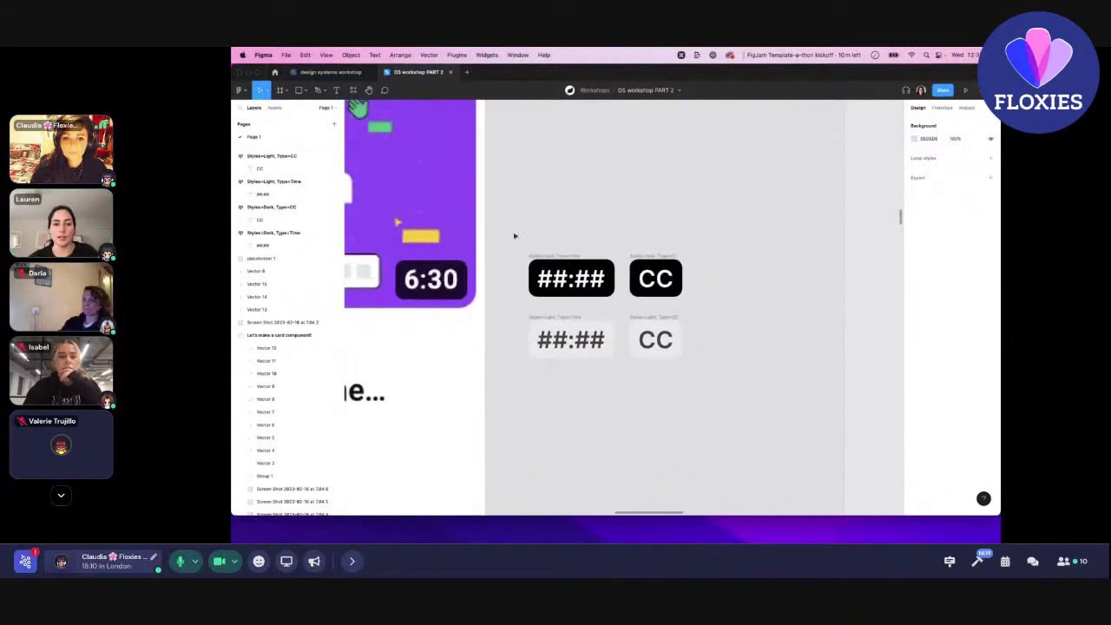
pyautogui.moveTo(520, 250); pyautogui.dragTo(691, 404)
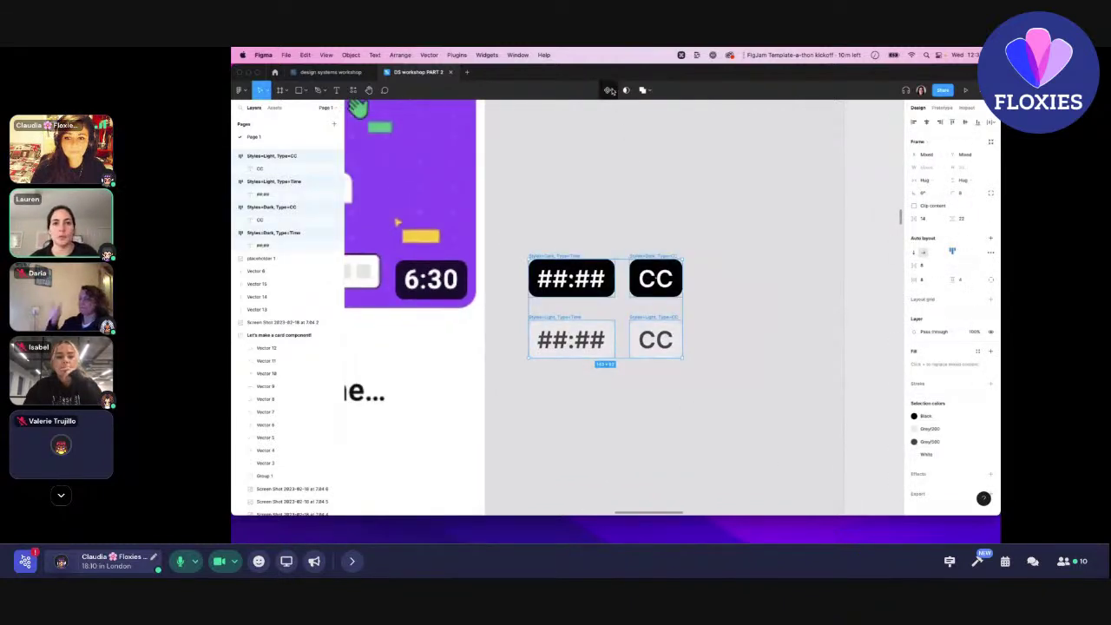
pyautogui.click(611, 89)
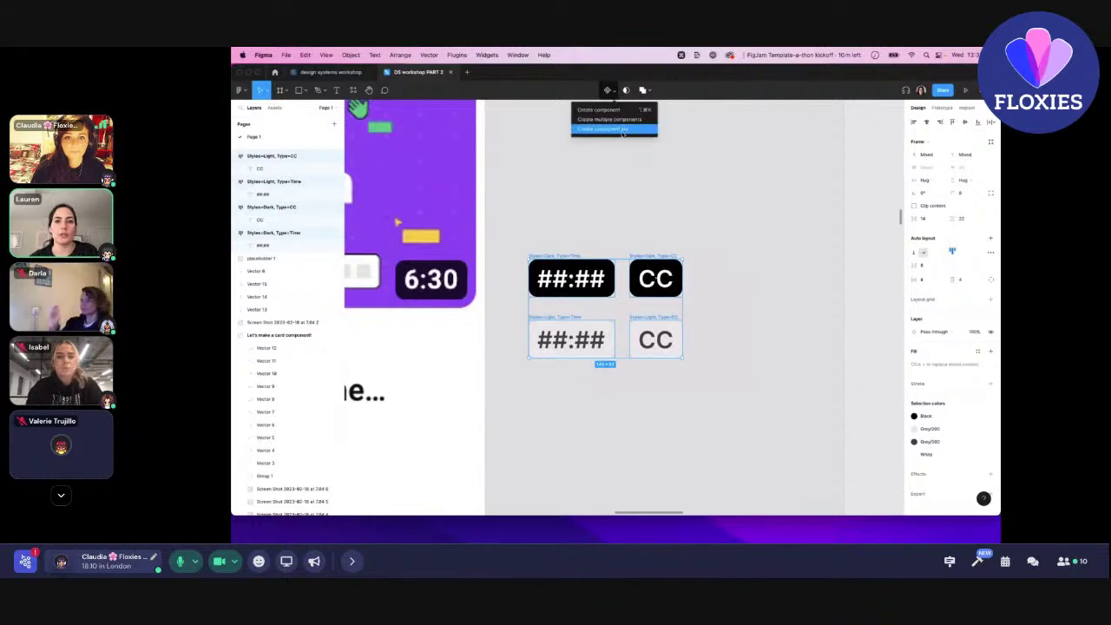
pyautogui.click(612, 130)
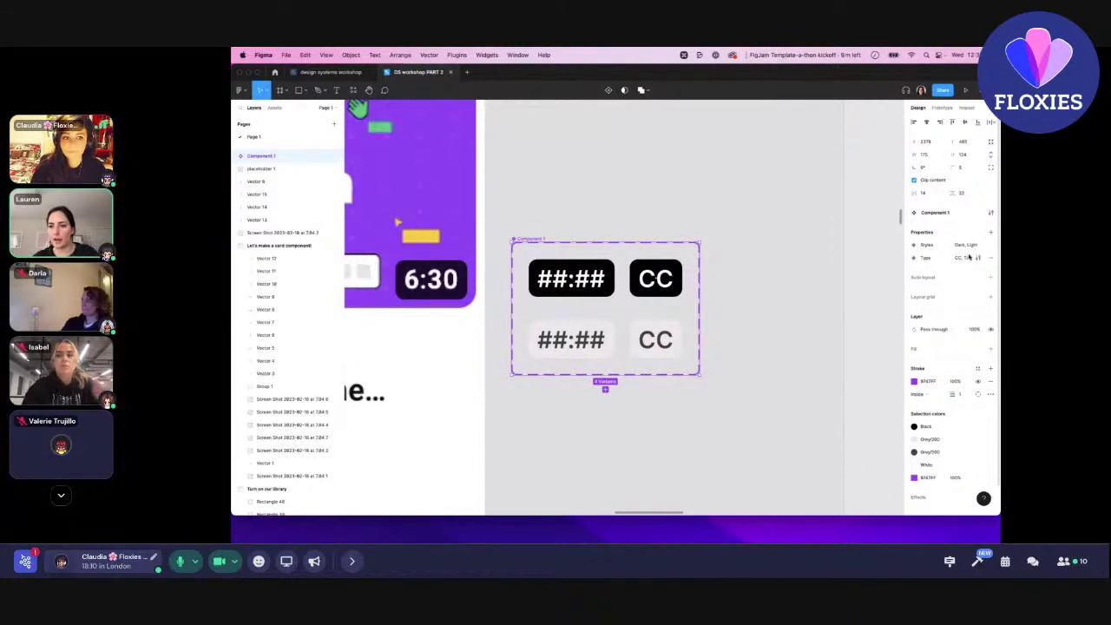
pyautogui.click(749, 298)
# Place an instance of the dark CC variant on the canvas beside the component set.
pyautogui.hscroll(2, 749, 297)
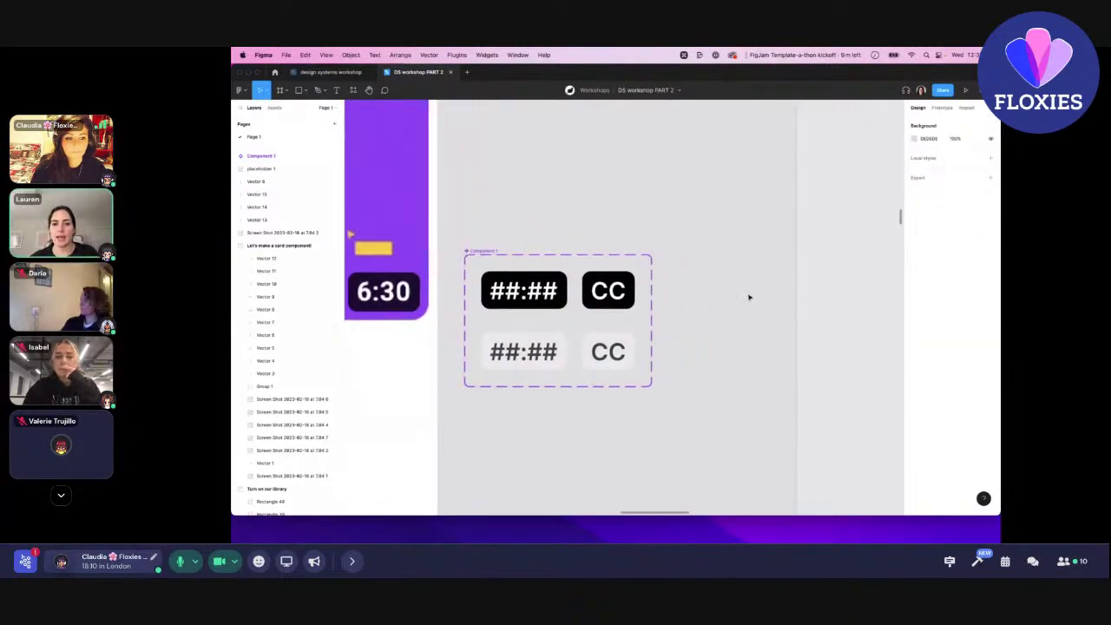
pyautogui.click(607, 290)
pyautogui.moveTo(608, 290); pyautogui.dragTo(710, 302)
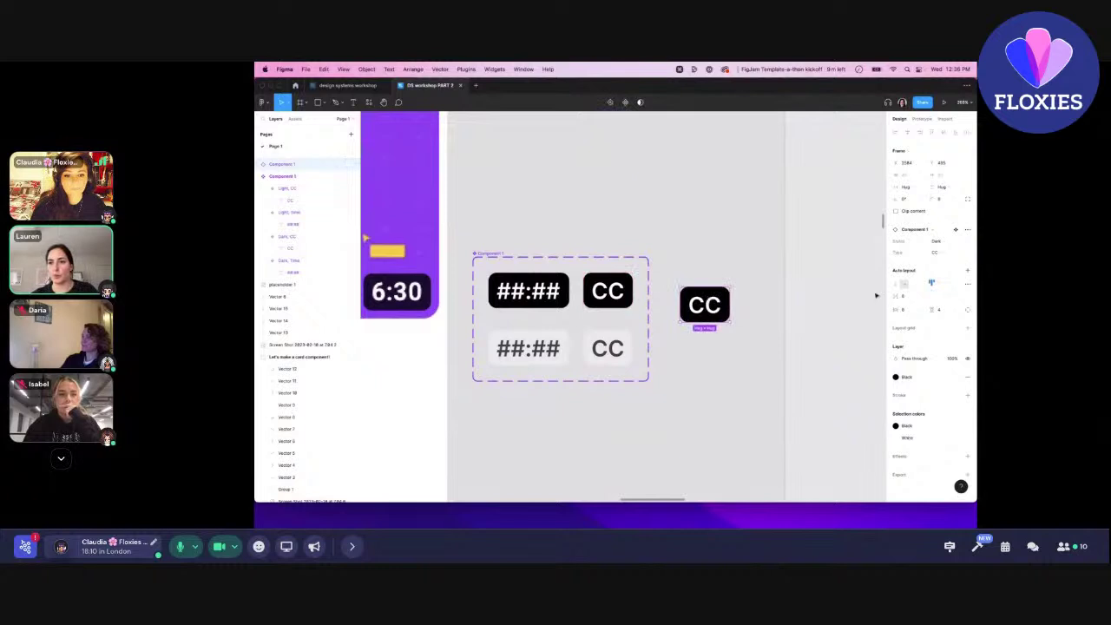
# Set the instance's style to Light, try the Time type on it, and set its type back to CC.
pyautogui.click(946, 243)
pyautogui.click(946, 250)
pyautogui.click(944, 252)
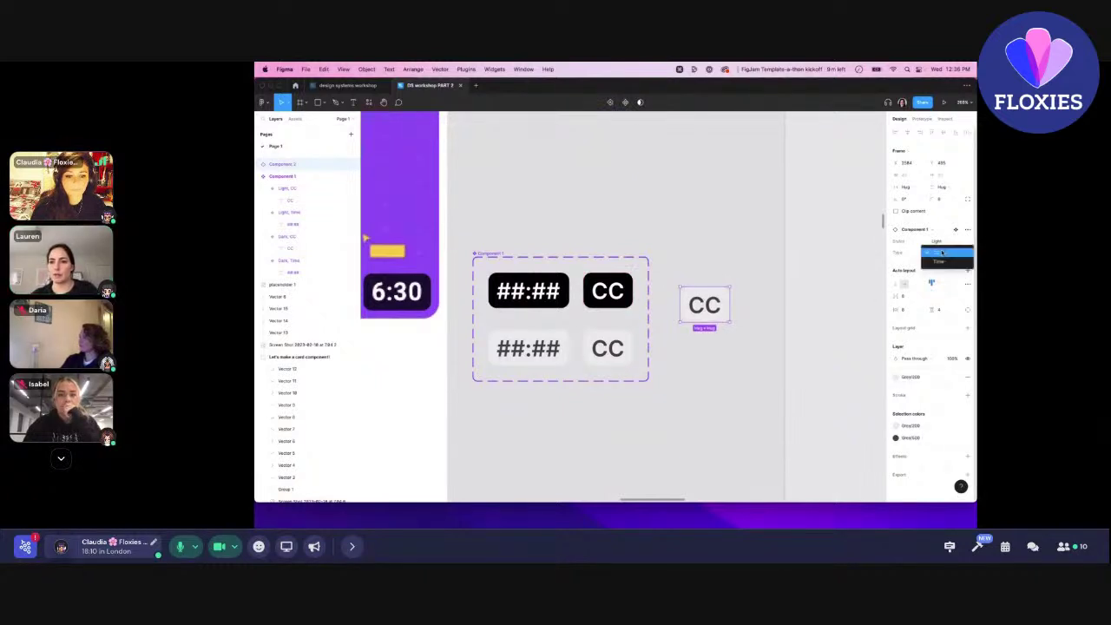
pyautogui.click(946, 259)
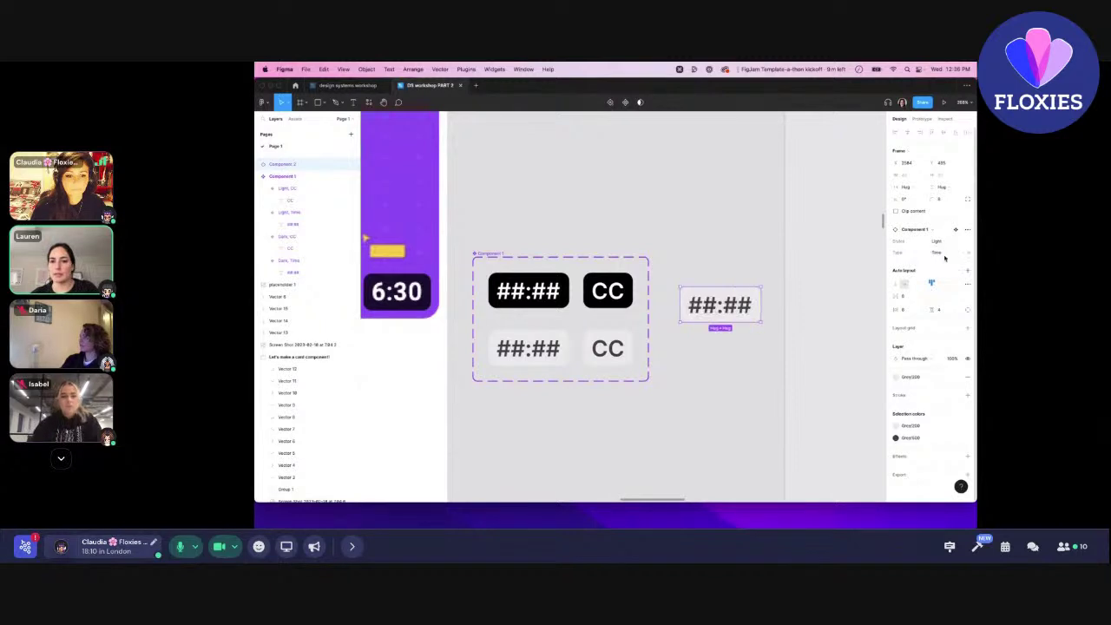
pyautogui.click(942, 252)
pyautogui.click(942, 244)
pyautogui.click(721, 258)
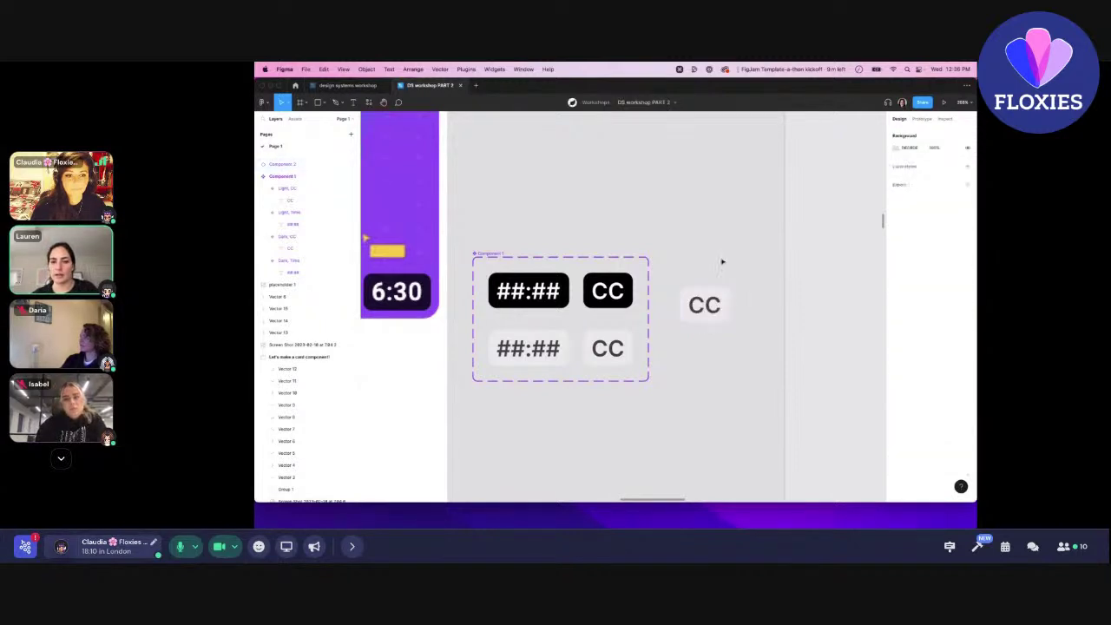
# Move the light CC instance to empty canvas below and beside the label component set.
pyautogui.scroll(-3, 721, 260)
pyautogui.moveTo(665, 287); pyautogui.dragTo(674, 371)
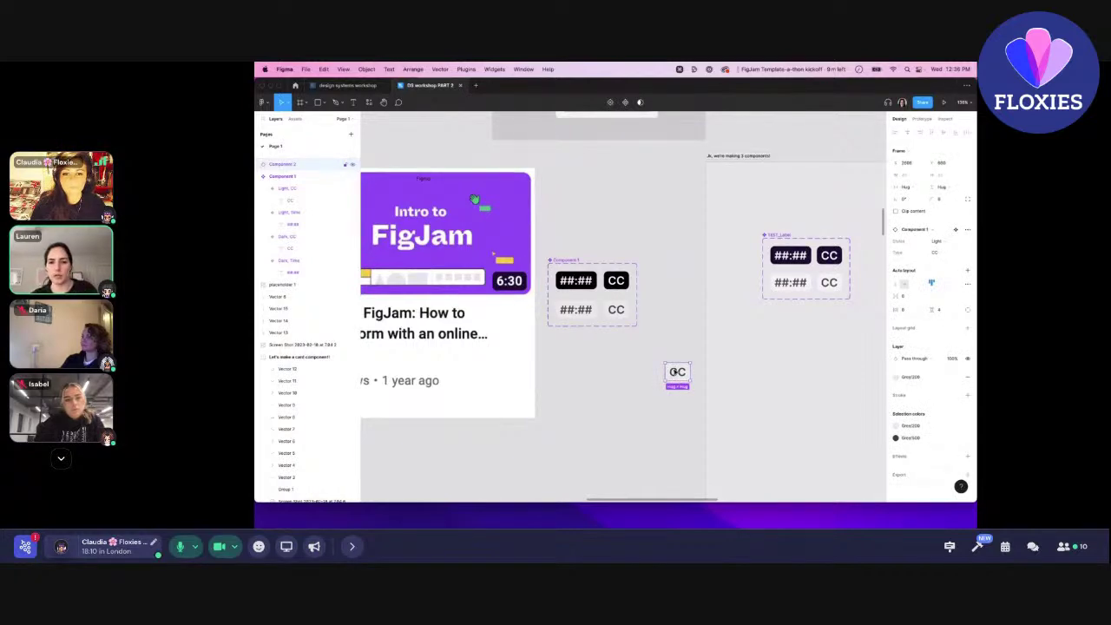
pyautogui.scroll(-2, 685, 355)
pyautogui.scroll(-2, 685, 355)
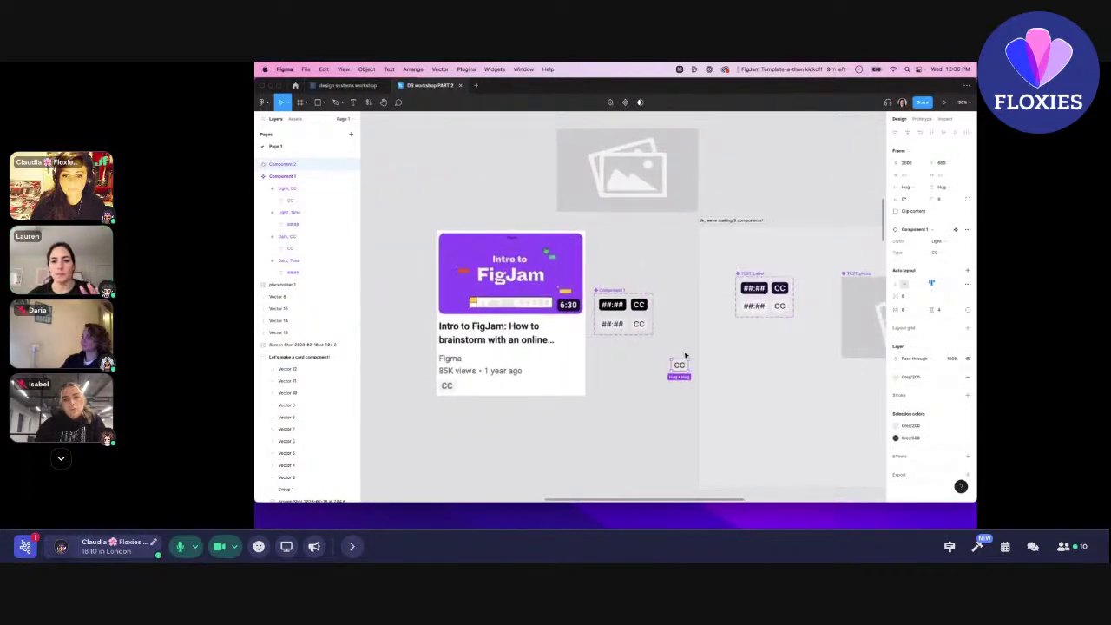
# Set the style of the CC label instance beside the component set to Dark.
pyautogui.hscroll(2, 685, 355)
pyautogui.scroll(-1, 685, 355)
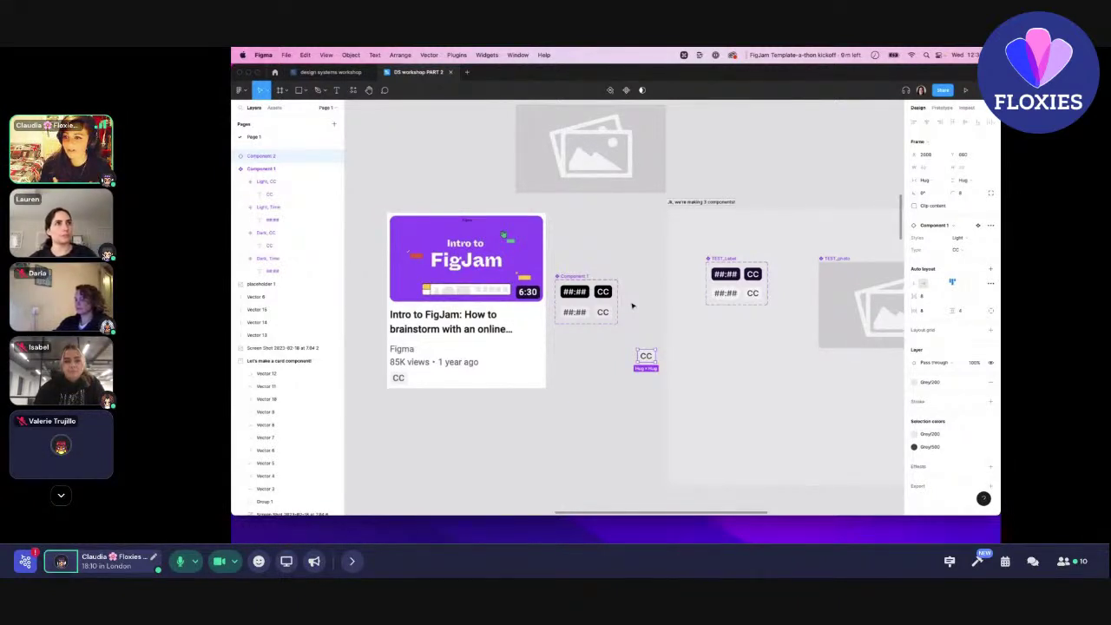
pyautogui.hscroll(5, 642, 307)
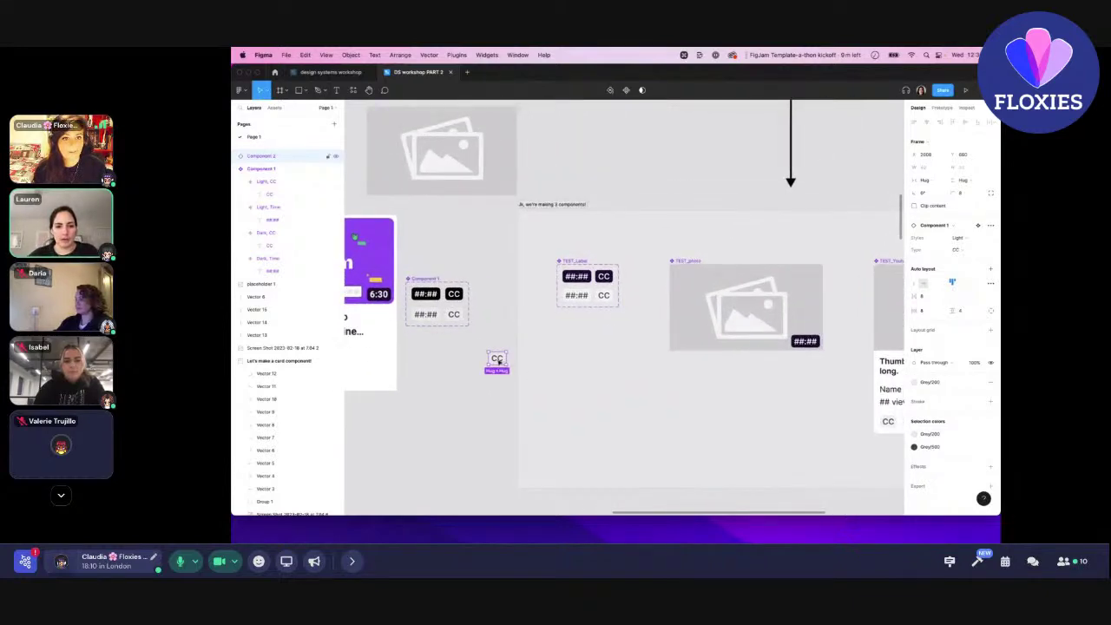
pyautogui.click(958, 240)
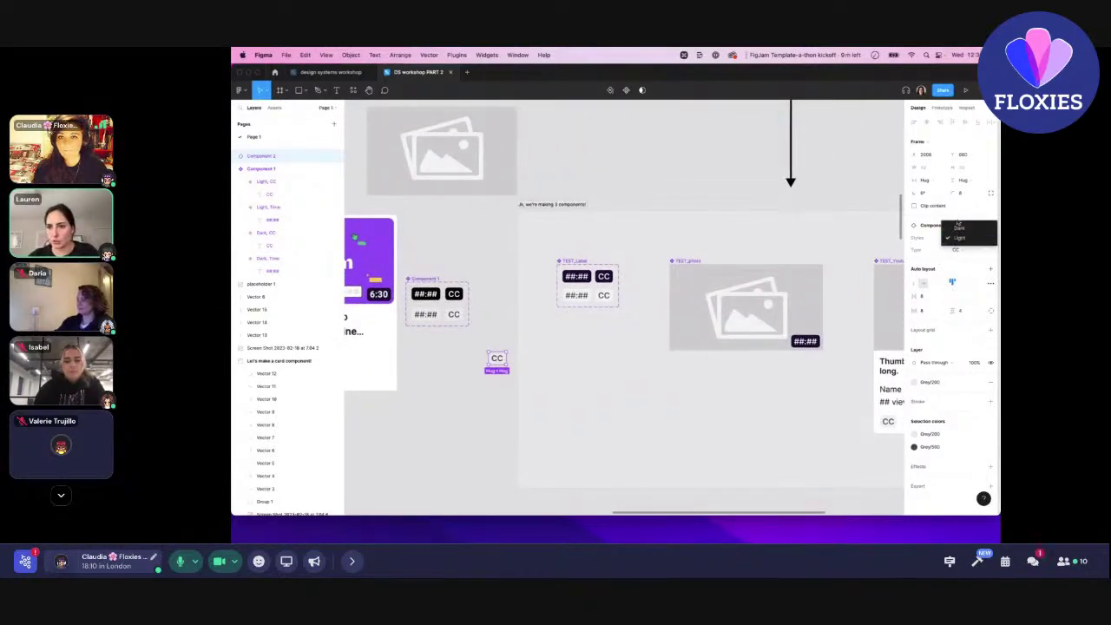
pyautogui.click(958, 245)
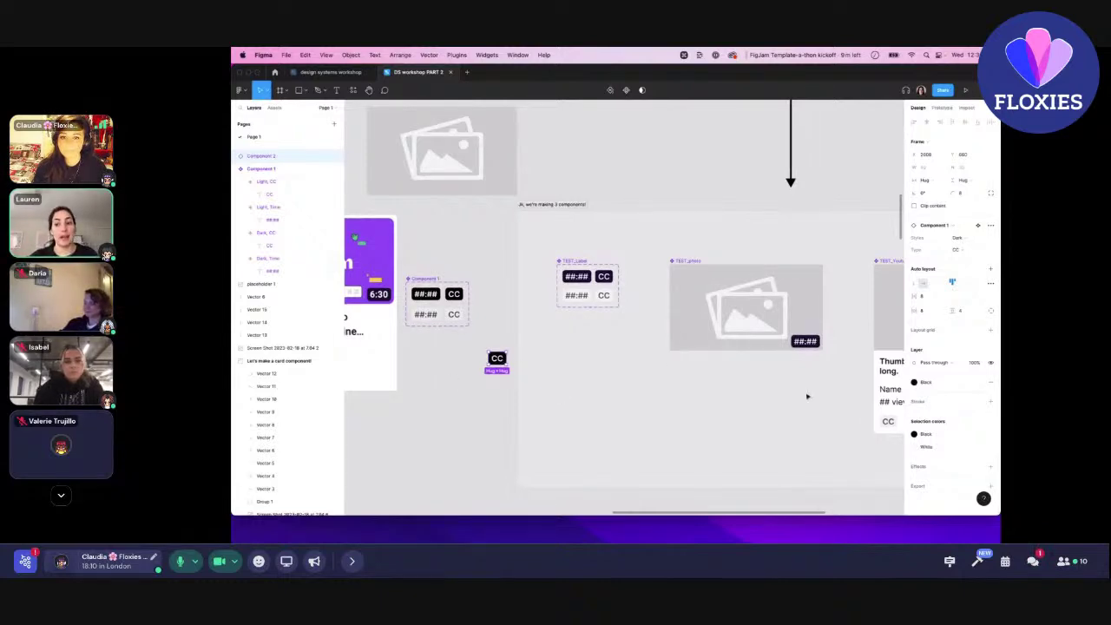
# Check the room chat in Gather, close it, and enlarge the presenter's shared screen.
pyautogui.click(1033, 561)
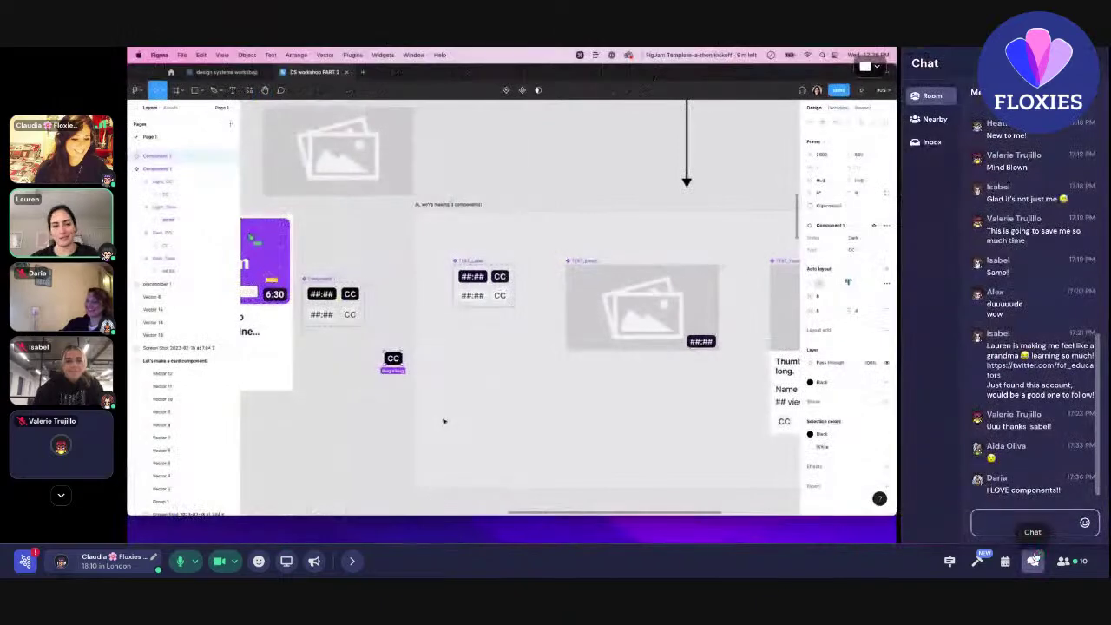
pyautogui.click(1033, 561)
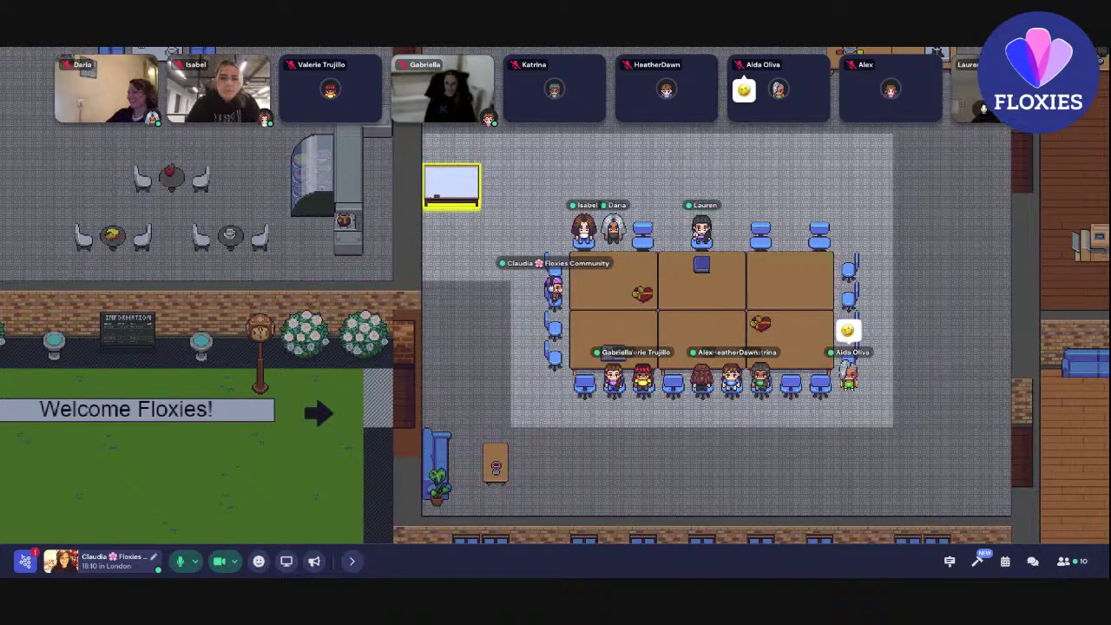
pyautogui.click(985, 104)
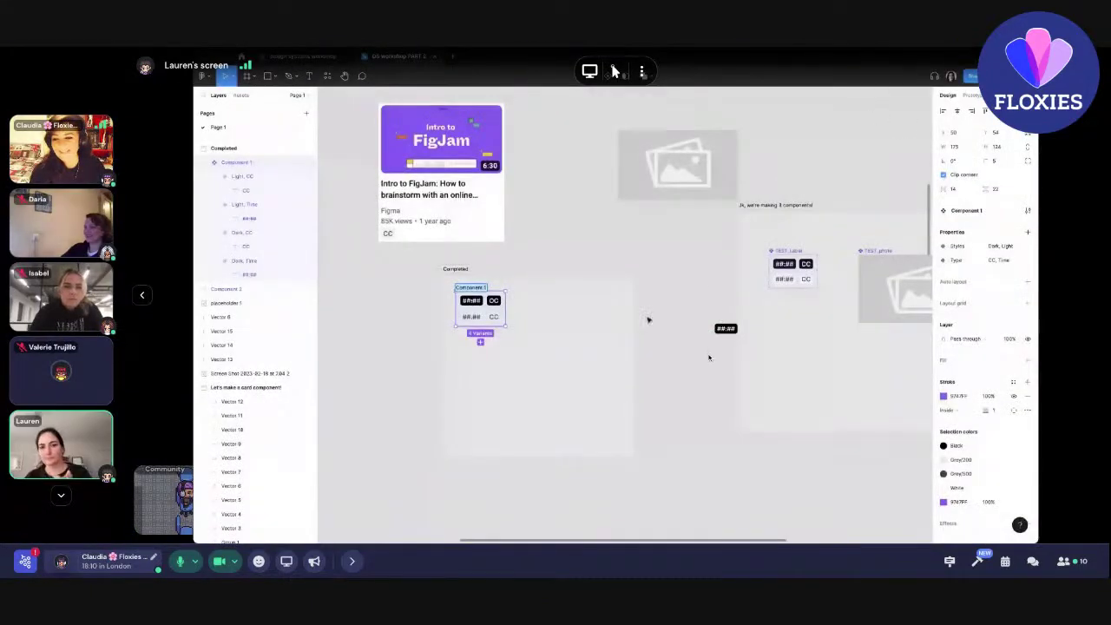
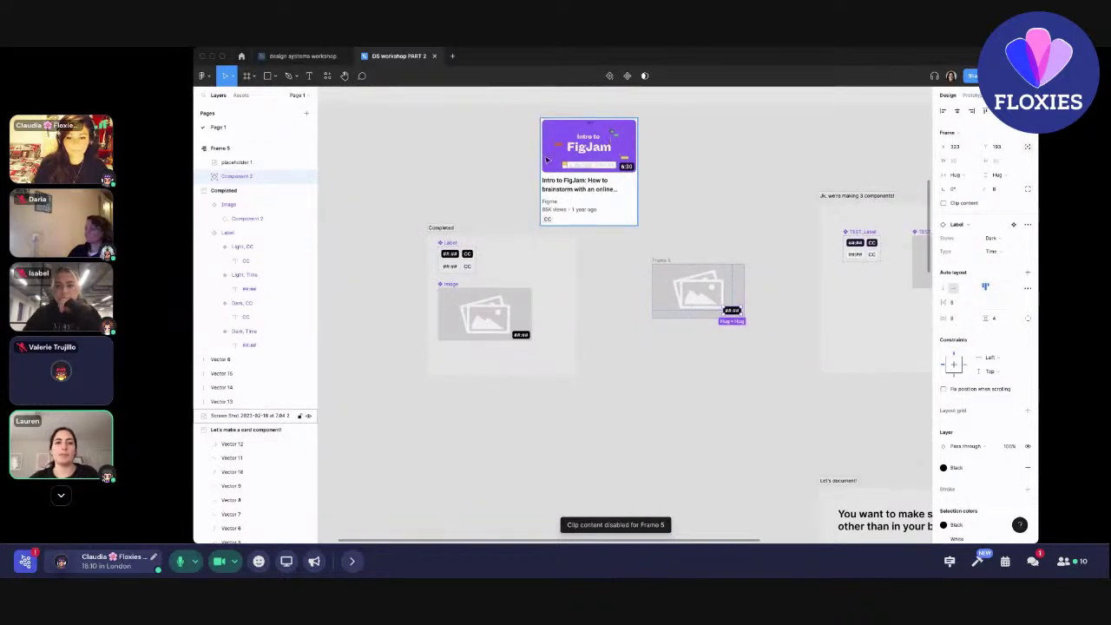
# Deselect the label inside the placeholder frame, then read the newest room chat messages and close the chat.
pyautogui.scroll(3, 573, 169)
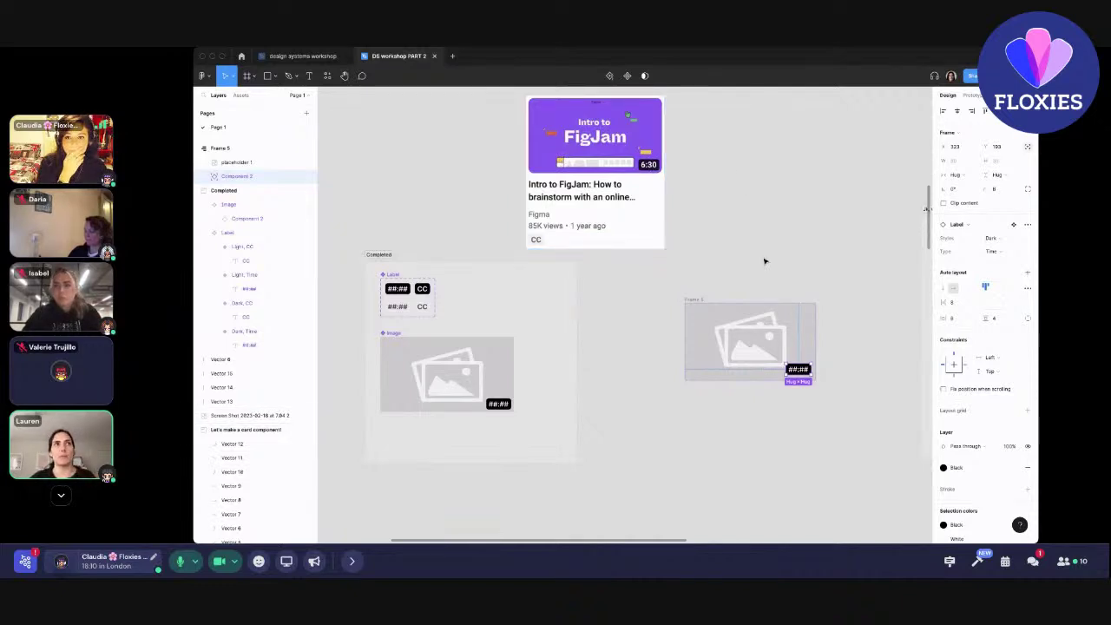
pyautogui.click(747, 292)
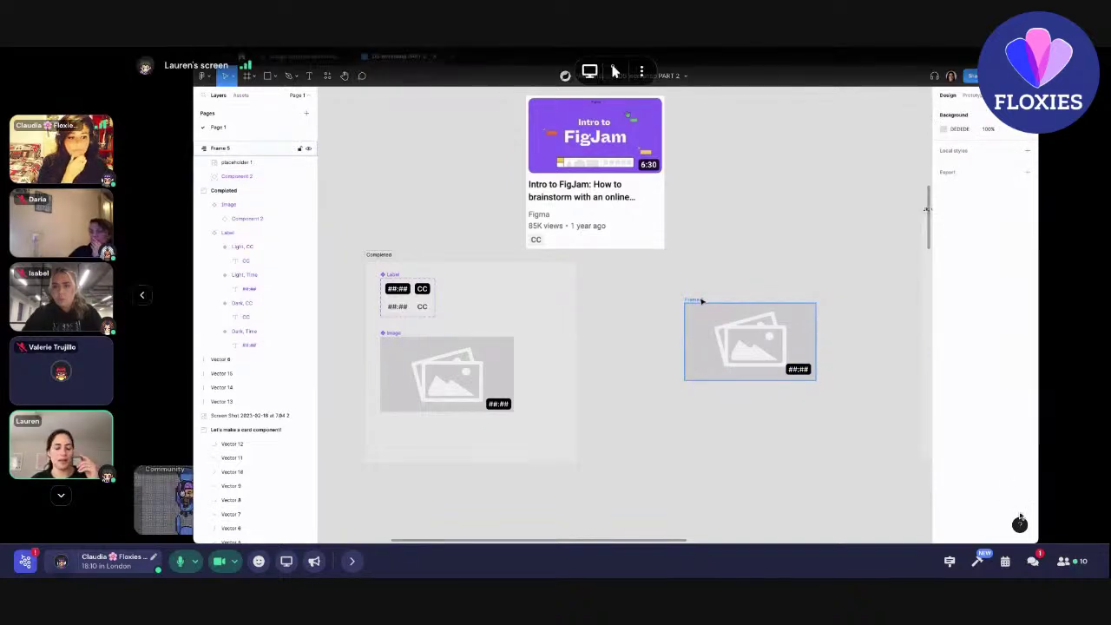
pyautogui.click(1033, 562)
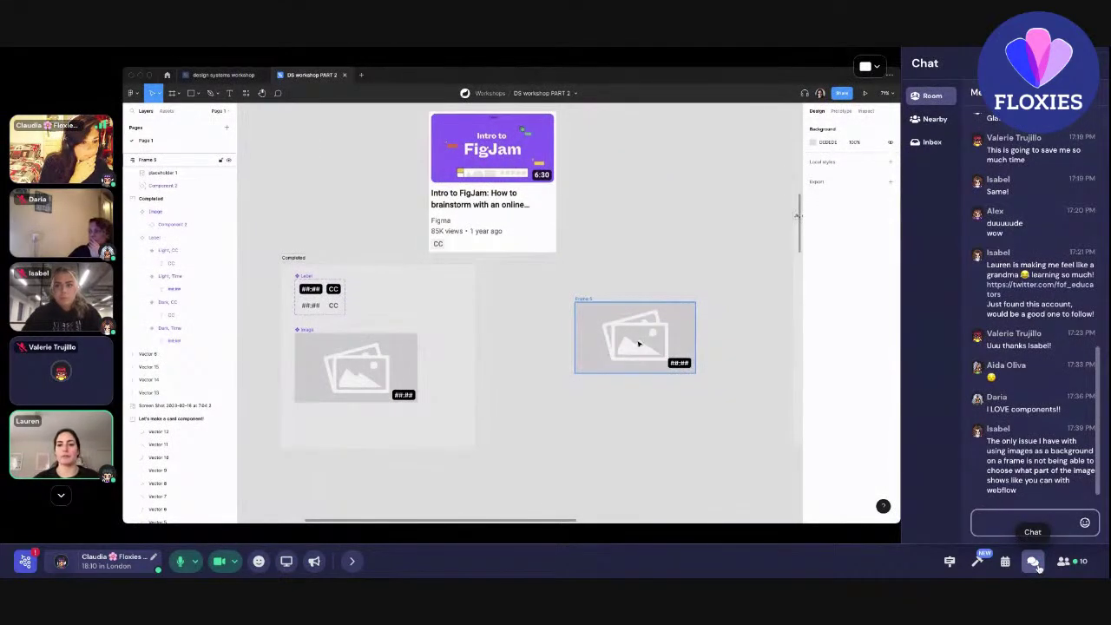
pyautogui.moveTo(800, 303)
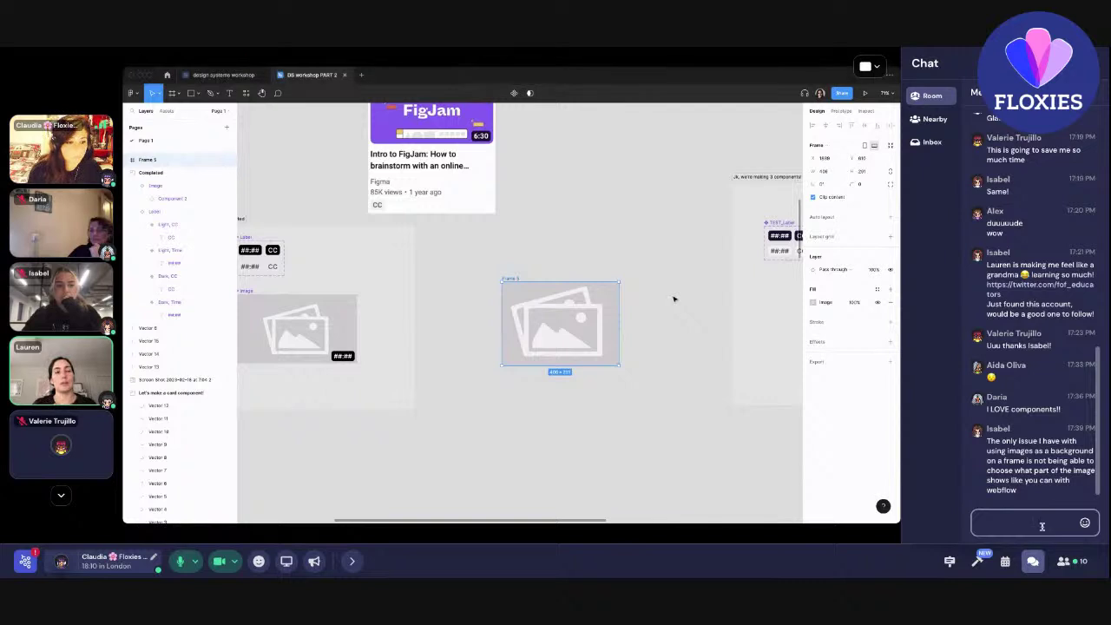
pyautogui.click(1032, 561)
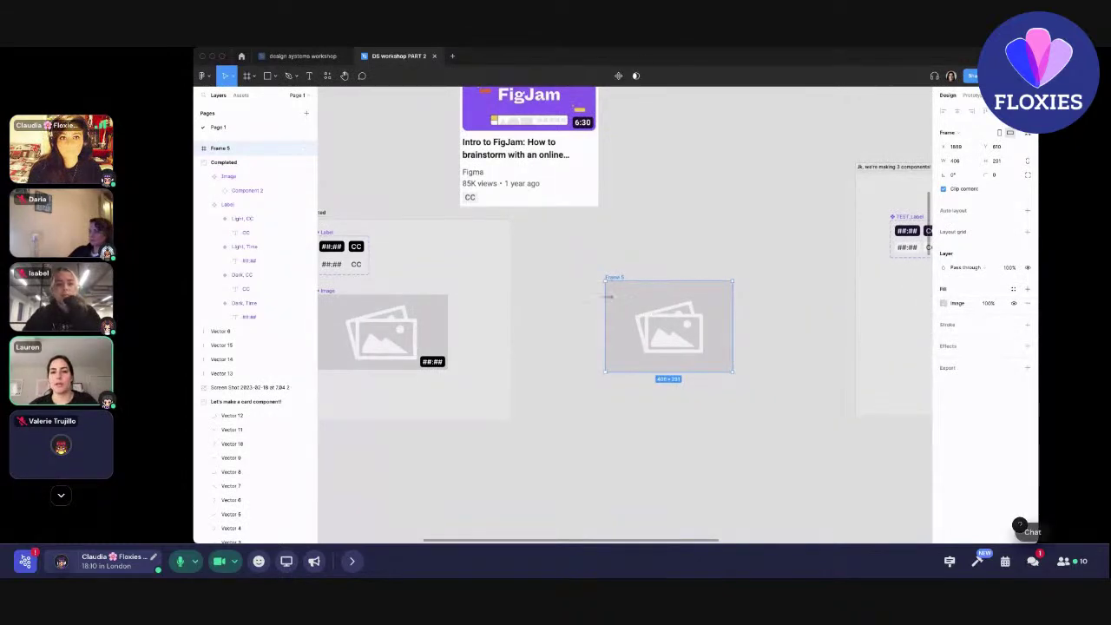
pyautogui.click(1035, 562)
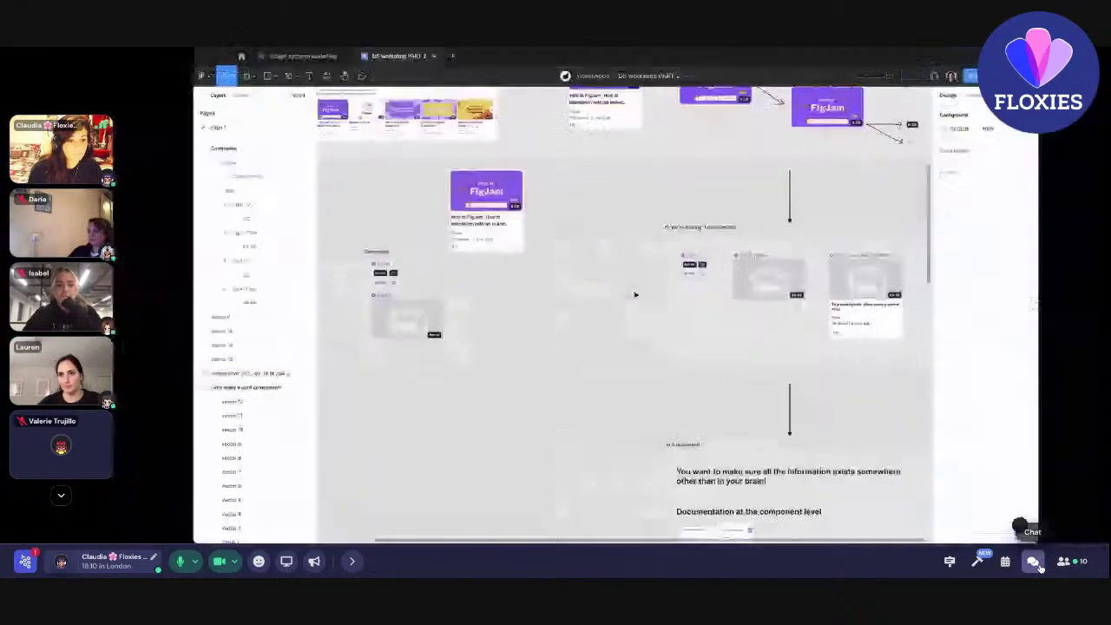
pyautogui.click(1038, 563)
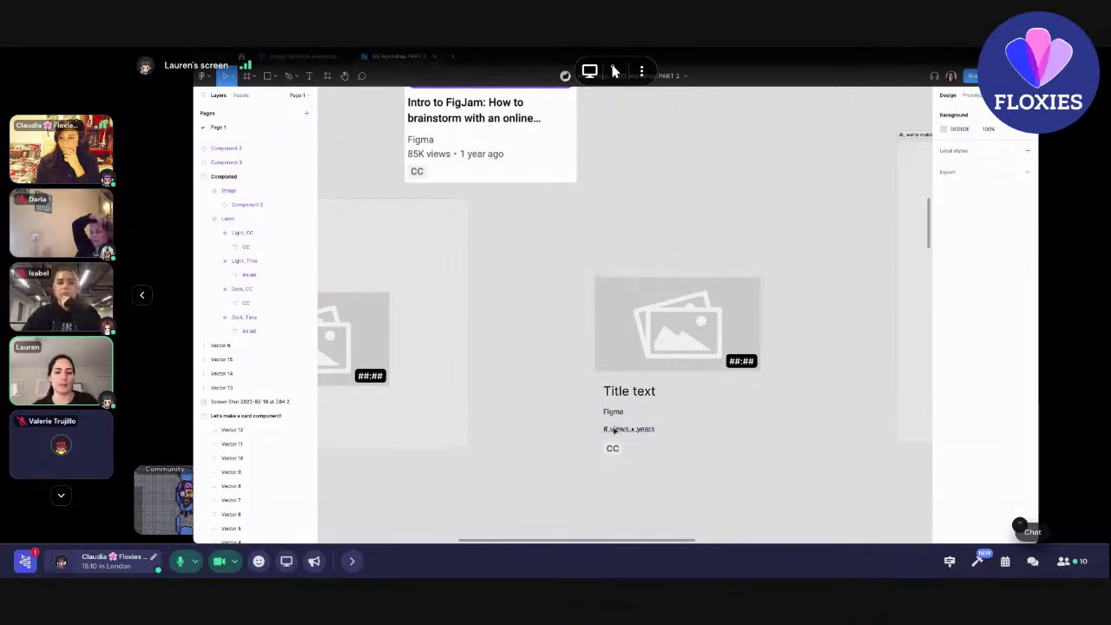
pyautogui.moveTo(558, 258); pyautogui.dragTo(787, 486)
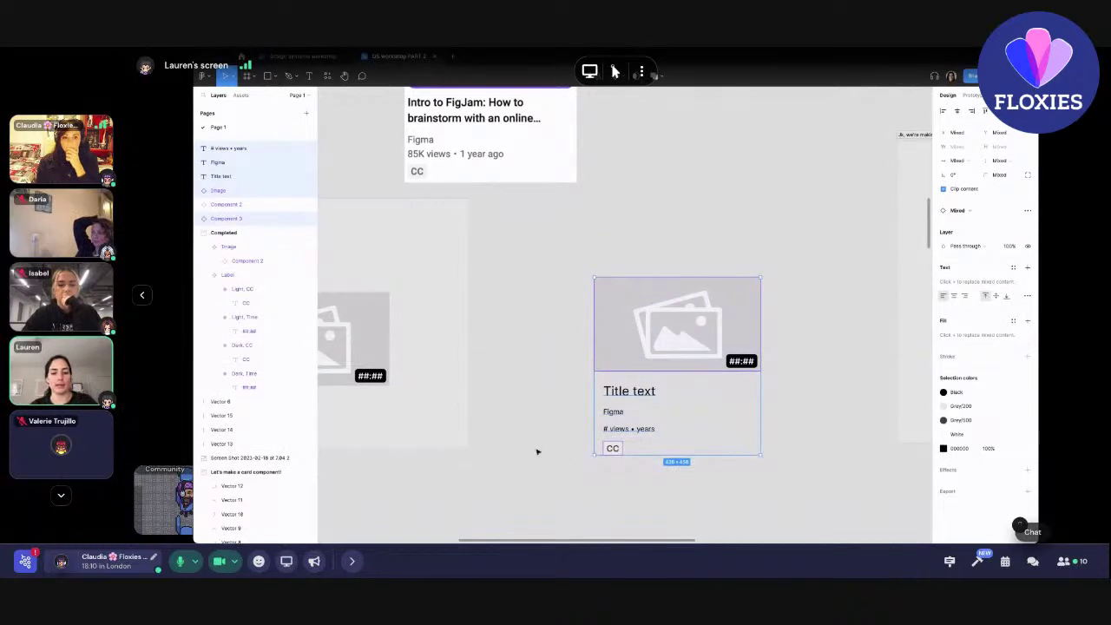
pyautogui.press('r')
pyautogui.moveTo(501, 408)
pyautogui.mouseDown()
pyautogui.moveTo(624, 413)
pyautogui.moveTo(547, 423)
pyautogui.mouseUp()
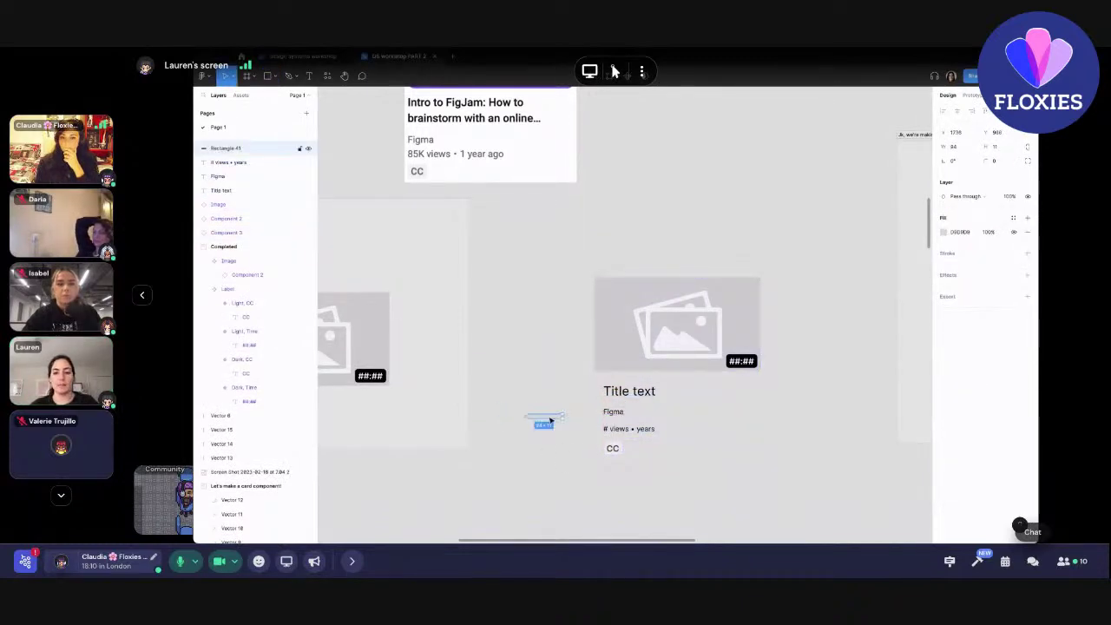
pyautogui.press('Delete')
pyautogui.scroll(2, 591, 450)
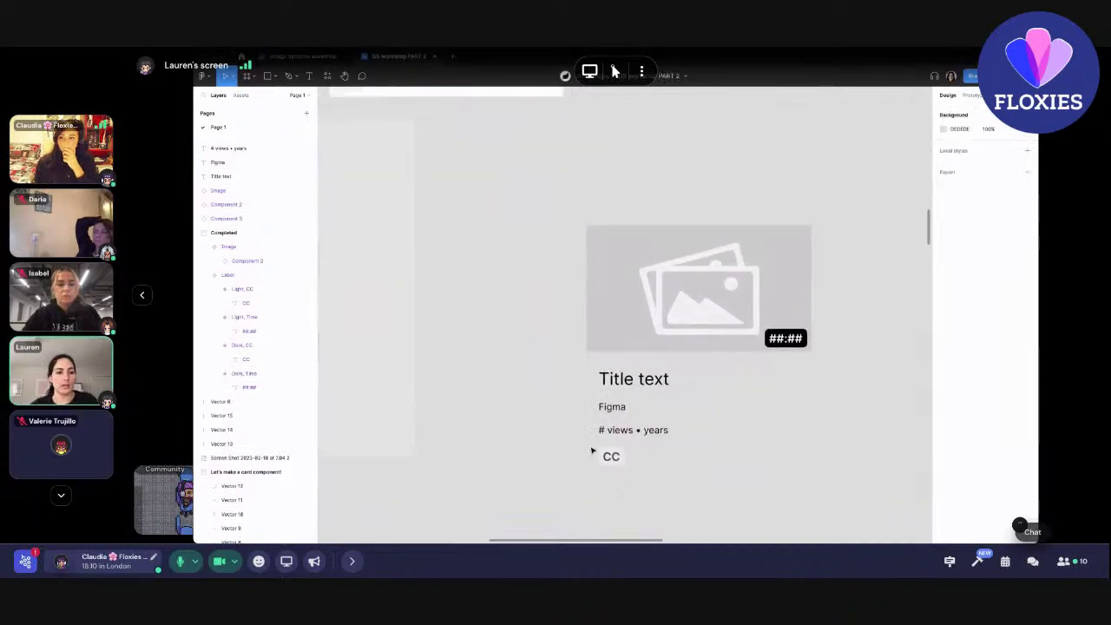
pyautogui.scroll(-2, 592, 451)
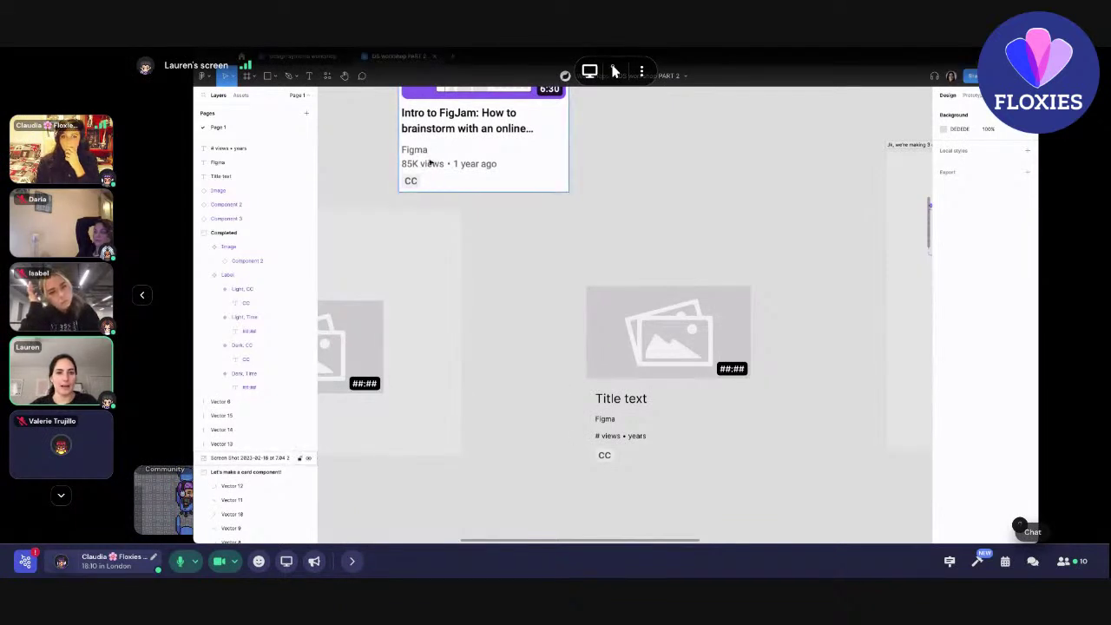
pyautogui.scroll(3, 404, 165)
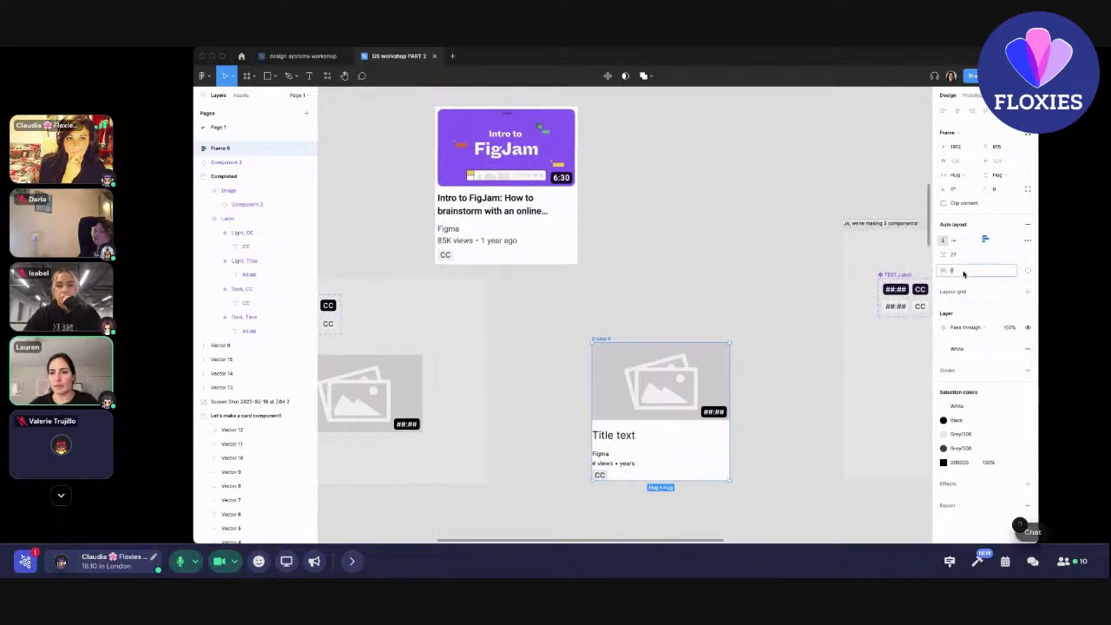
# Close the Show Label property settings, place an instance of TEST_photo directly below the main component, and deselect it.
pyautogui.moveTo(754, 198)
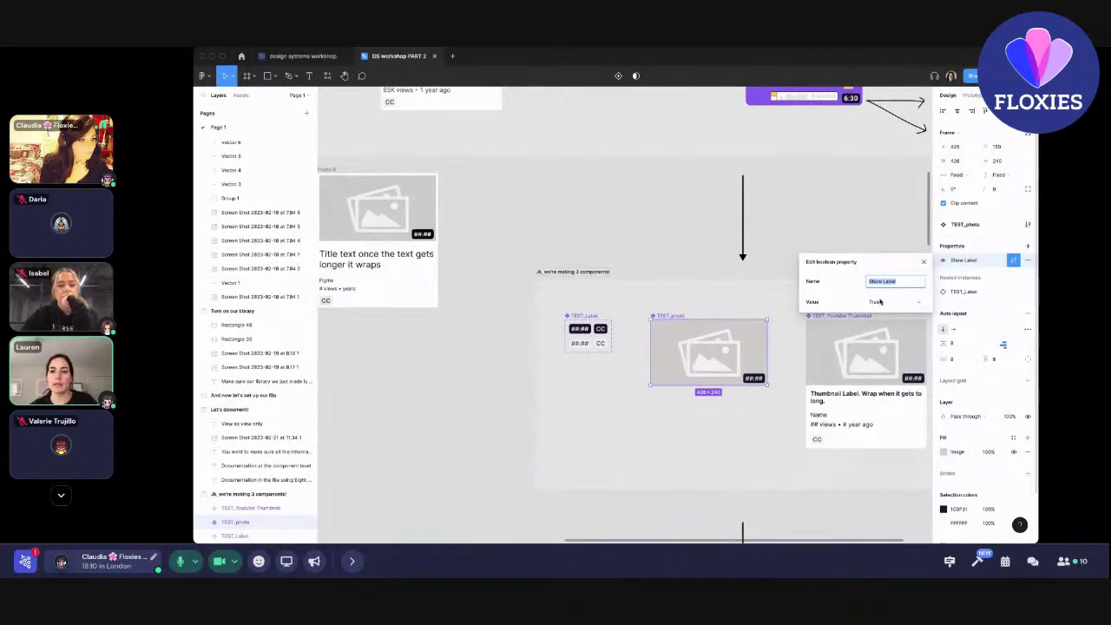
pyautogui.press('Escape')
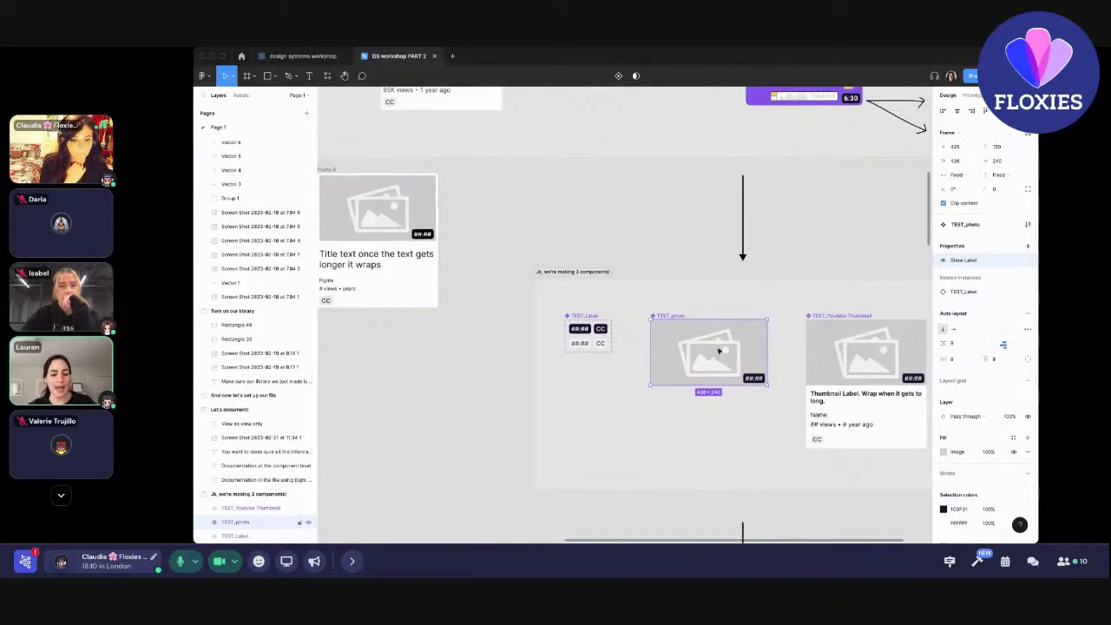
pyautogui.moveTo(706, 355); pyautogui.dragTo(719, 434)
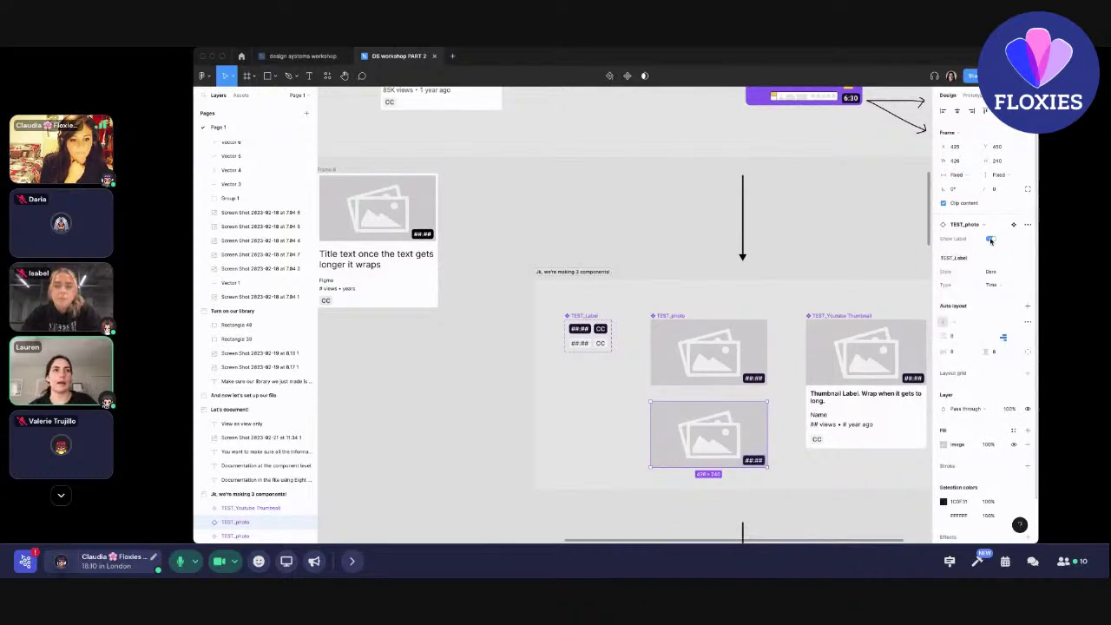
pyautogui.click(618, 452)
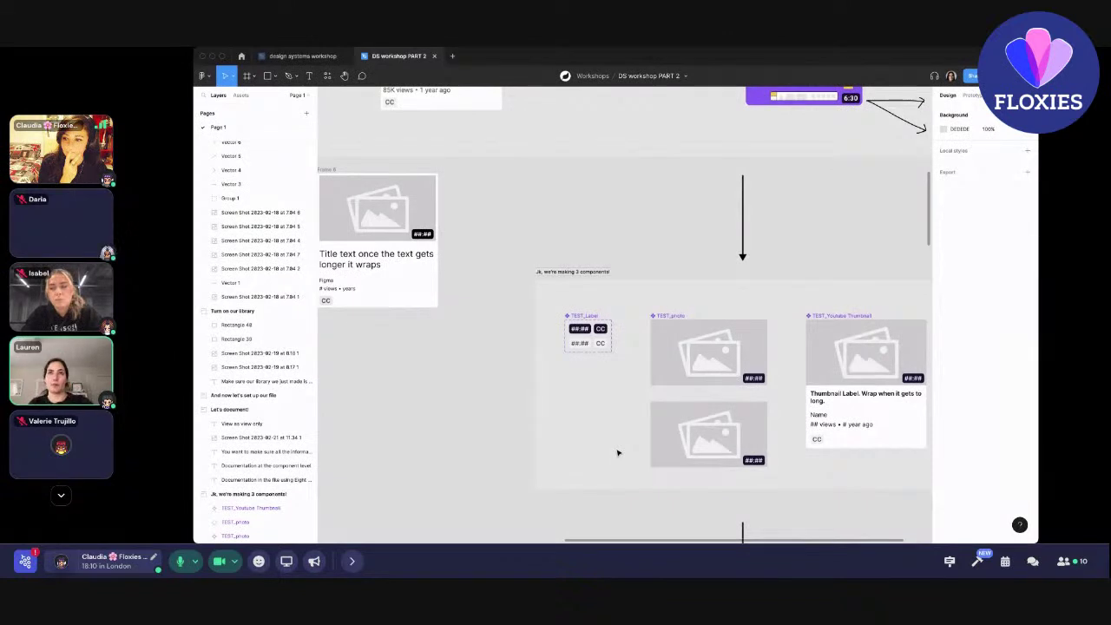
pyautogui.click(678, 446)
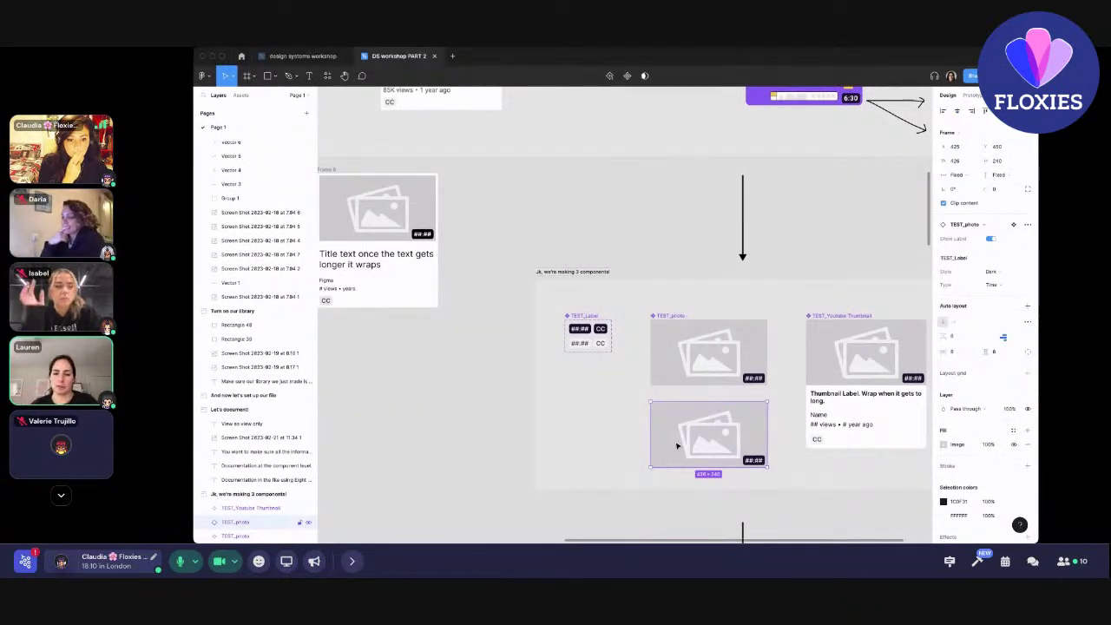
pyautogui.click(622, 421)
# Look at the "Let's document!" section below the components, then return from the shared screen to the Gather room.
pyautogui.scroll(-3, 622, 421)
pyautogui.scroll(-5, 621, 421)
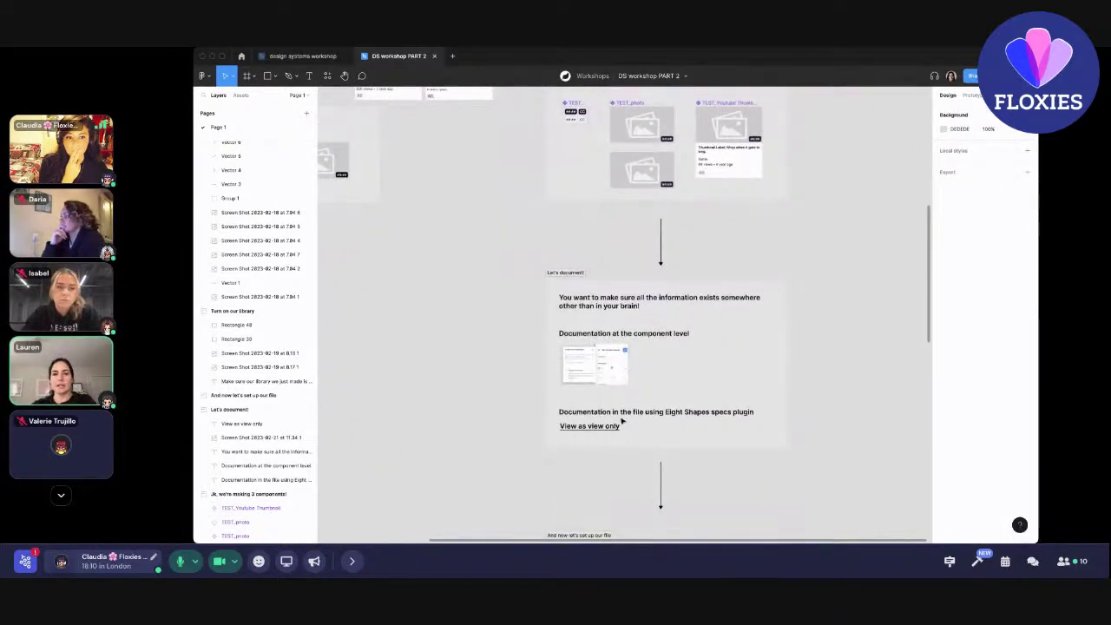
pyautogui.moveTo(614, 71)
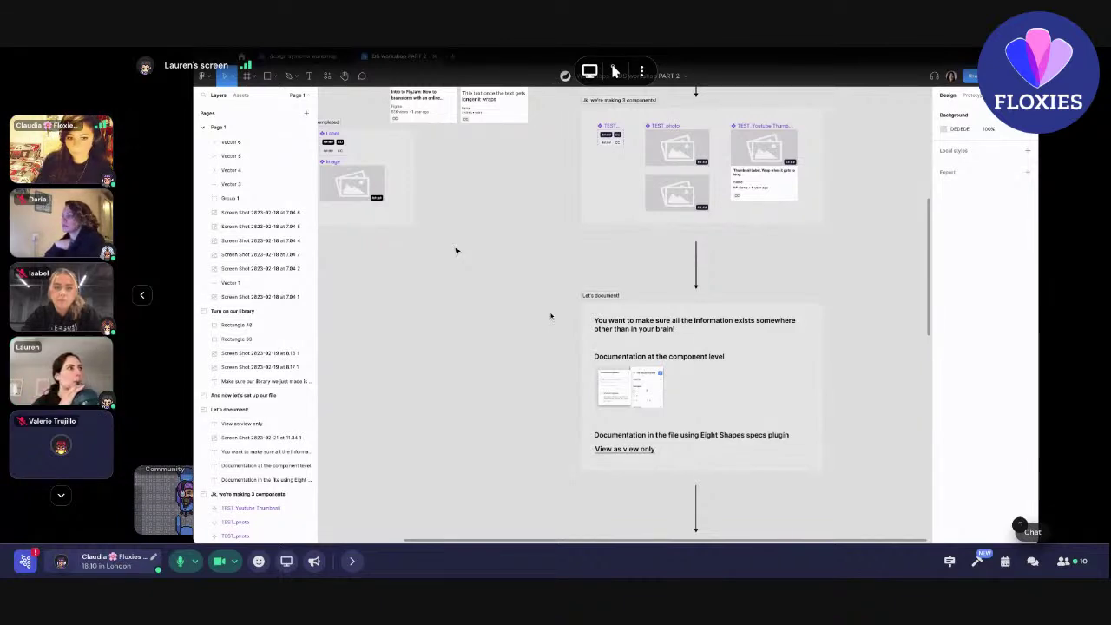
pyautogui.click(613, 71)
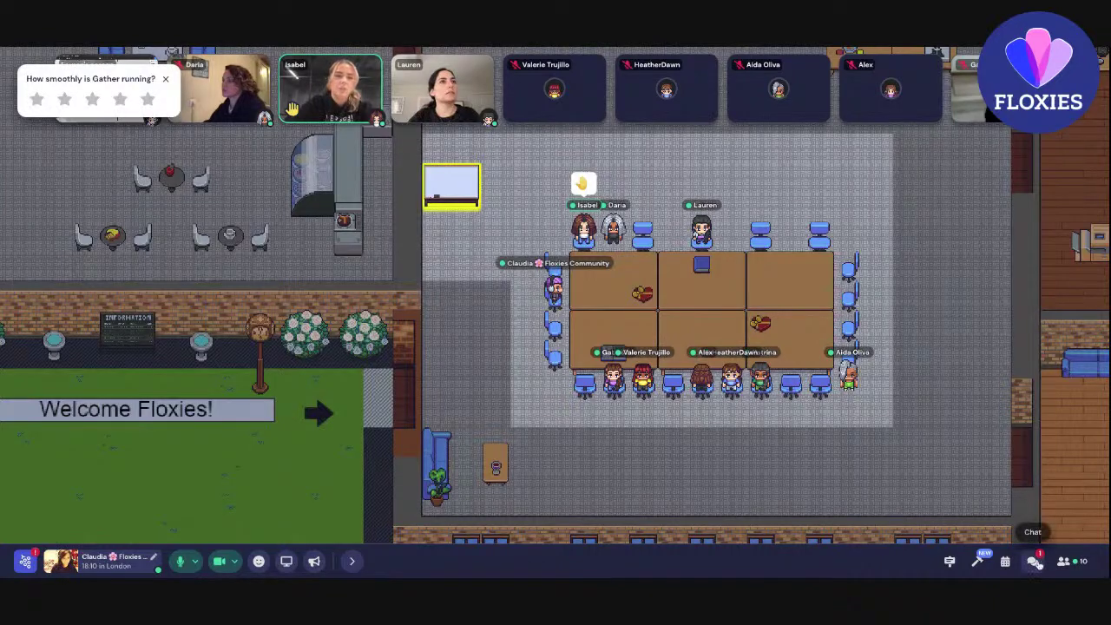
# Read the latest messages in the Gather room chat and close it.
pyautogui.click(1033, 560)
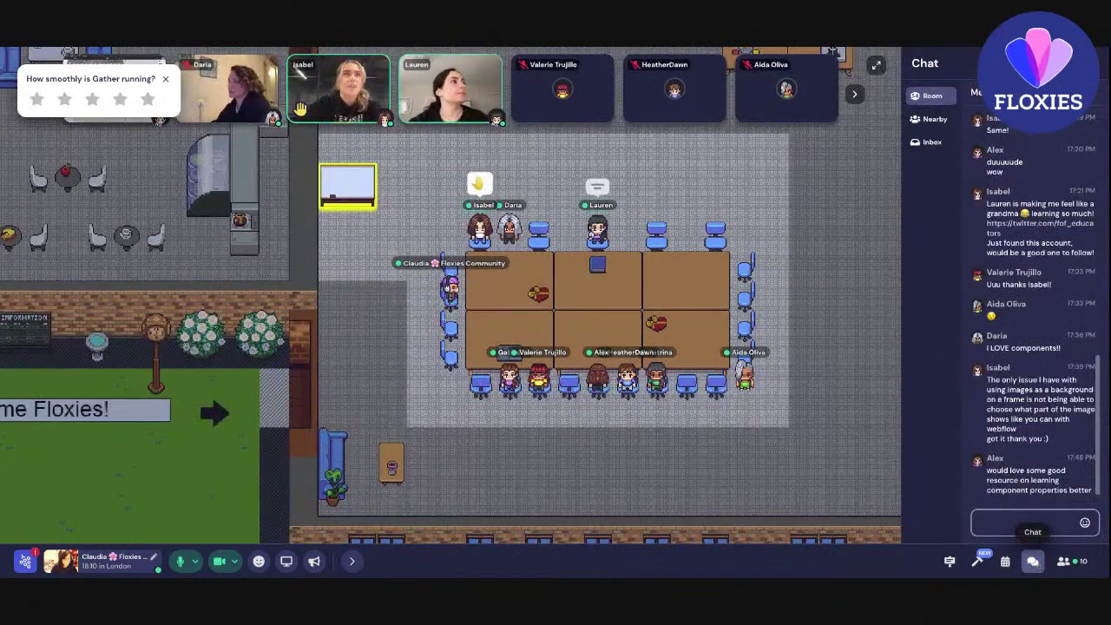
pyautogui.click(1033, 561)
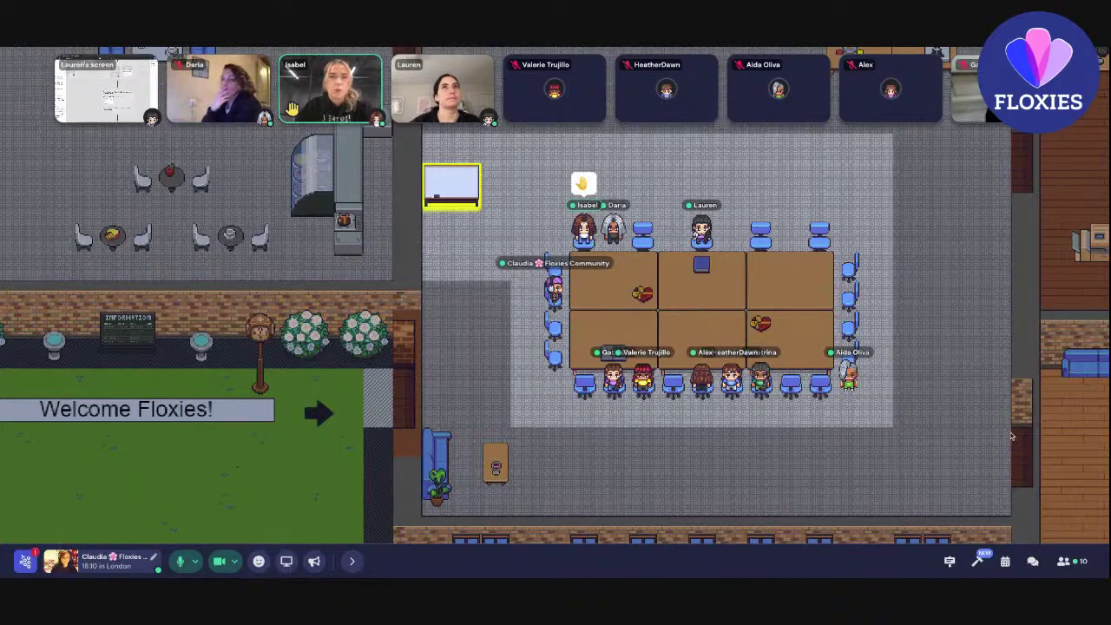
pyautogui.click(1033, 561)
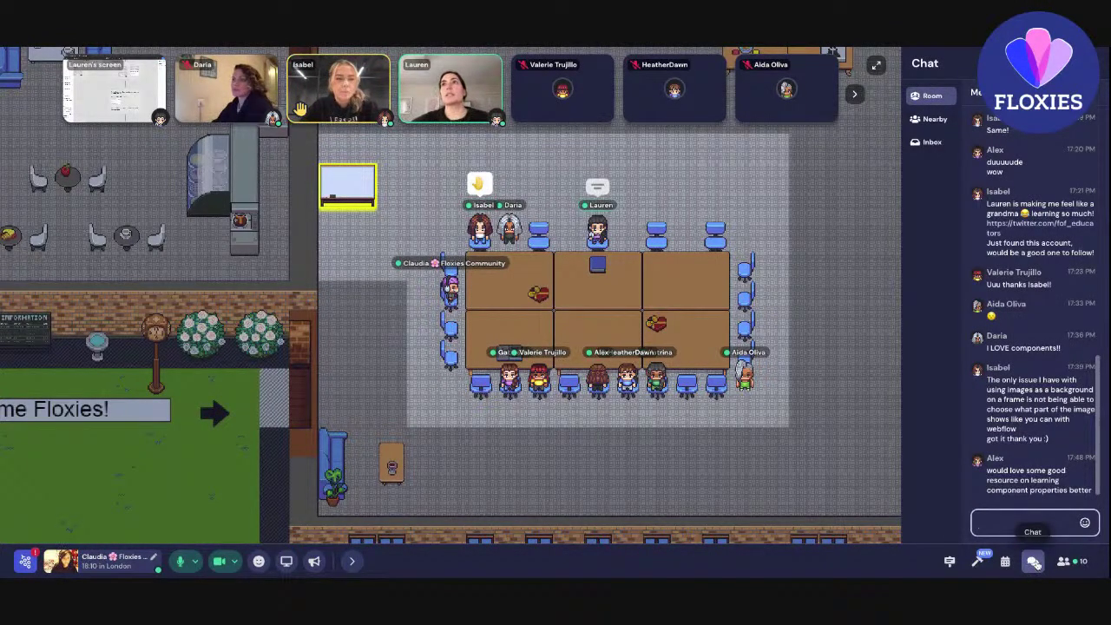
pyautogui.click(1033, 561)
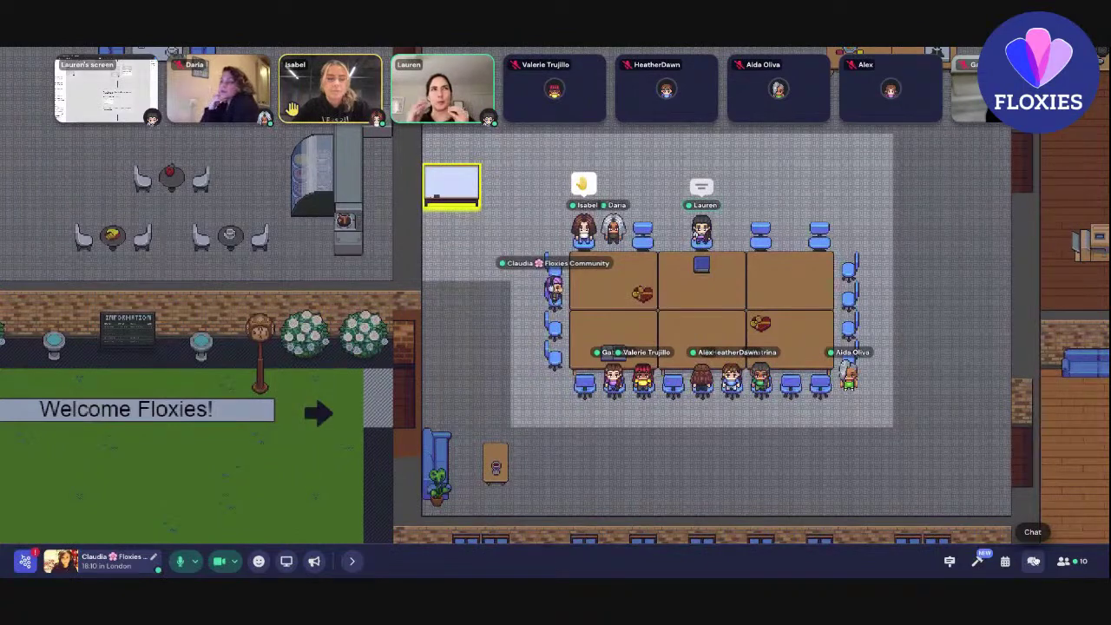
# Reply in the room chat with "We can probably schedule an event on that! Definitely something to explore!" and a smiley, then close the chat.
pyautogui.click(1033, 561)
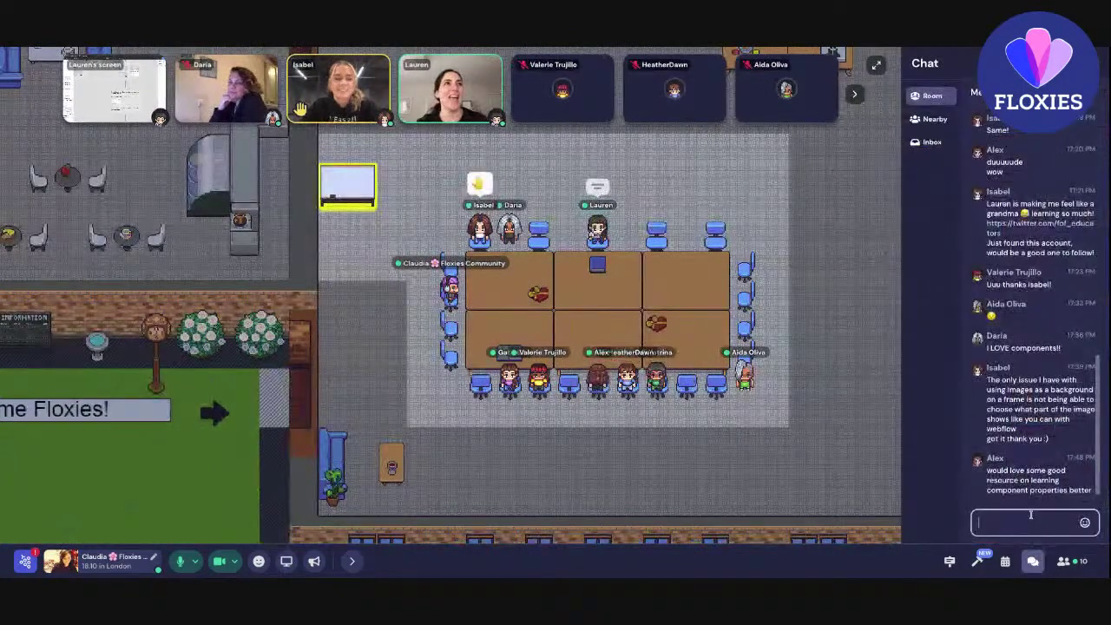
pyautogui.write('W')
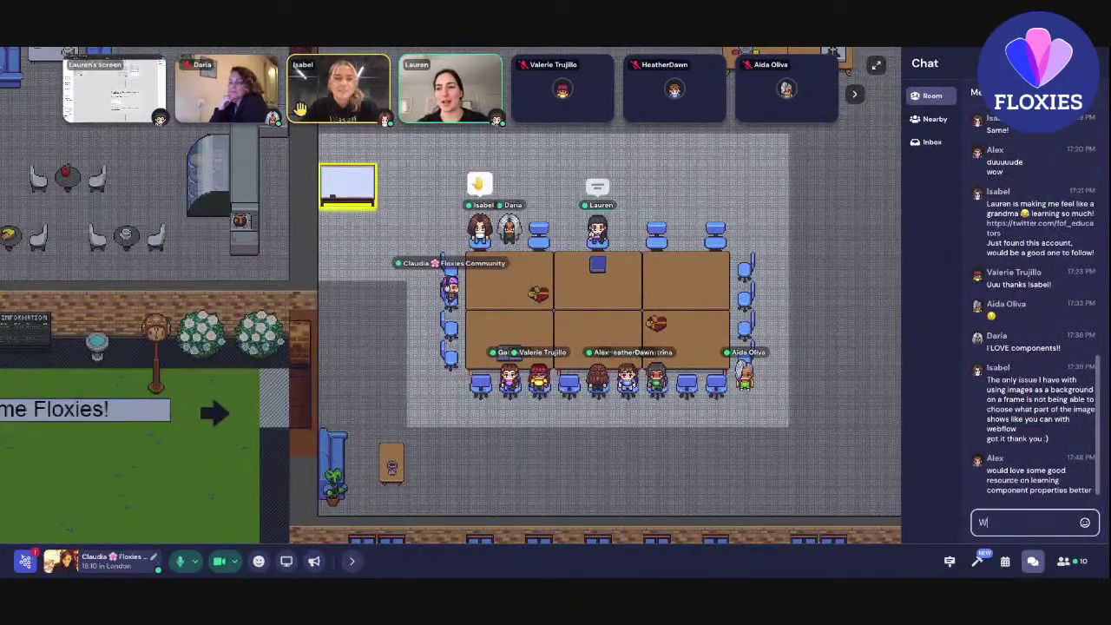
pyautogui.write('e can pr')
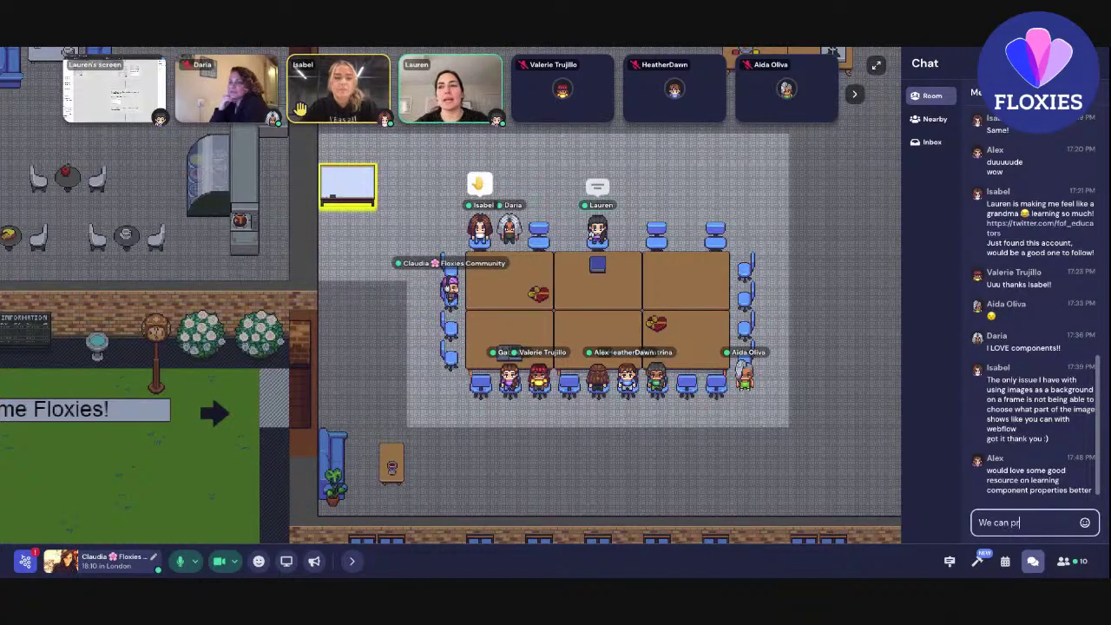
pyautogui.write('obably sched')
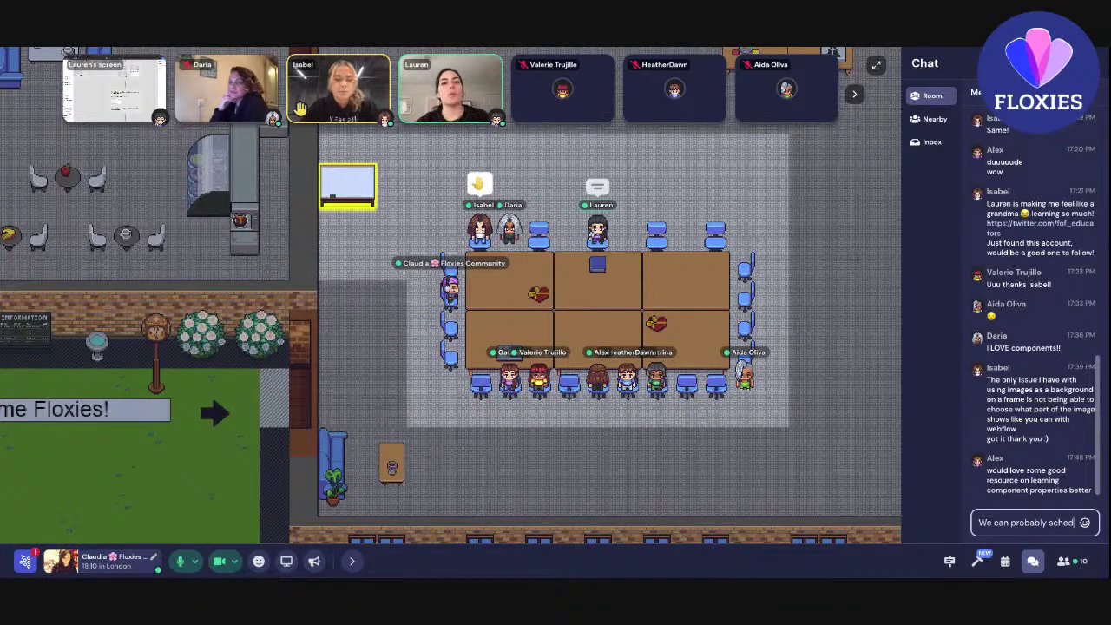
pyautogui.write('ule')
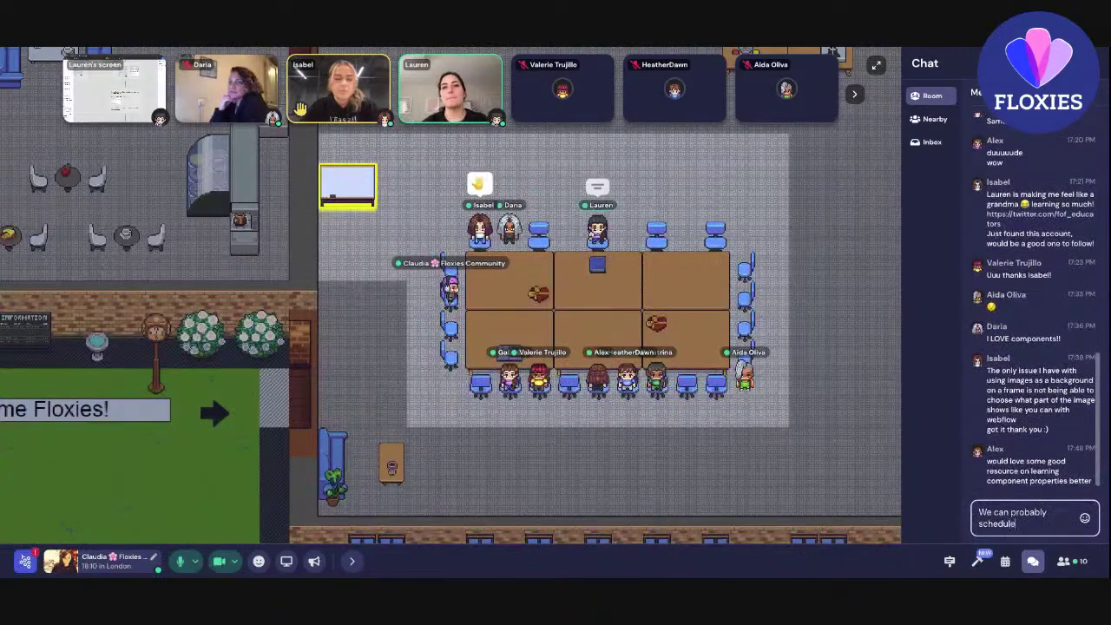
pyautogui.write(' an event')
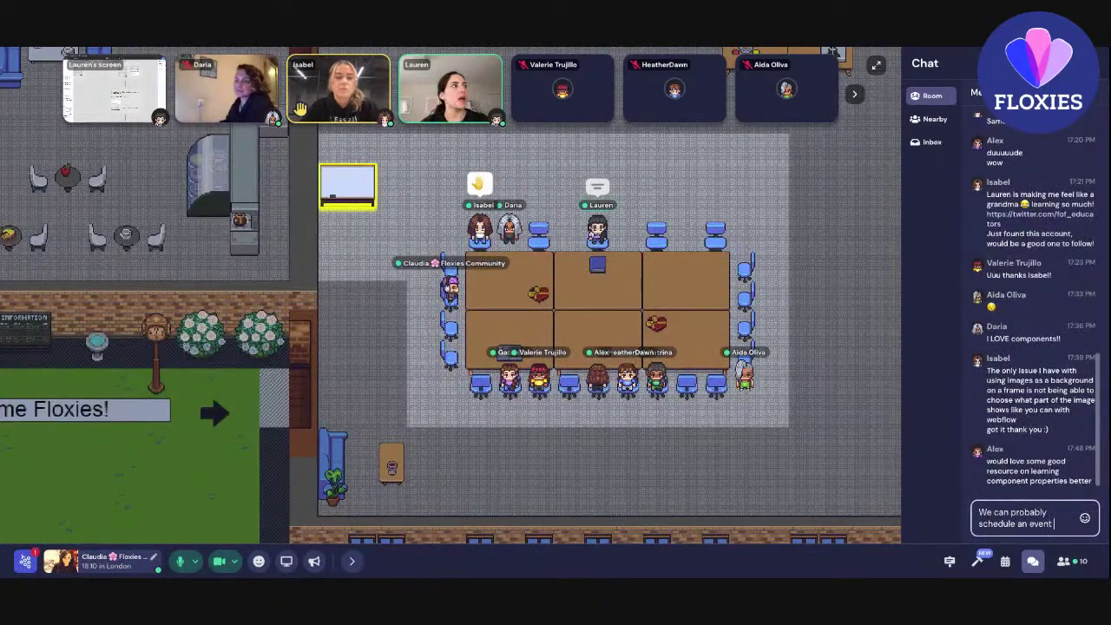
pyautogui.write(' on that! D')
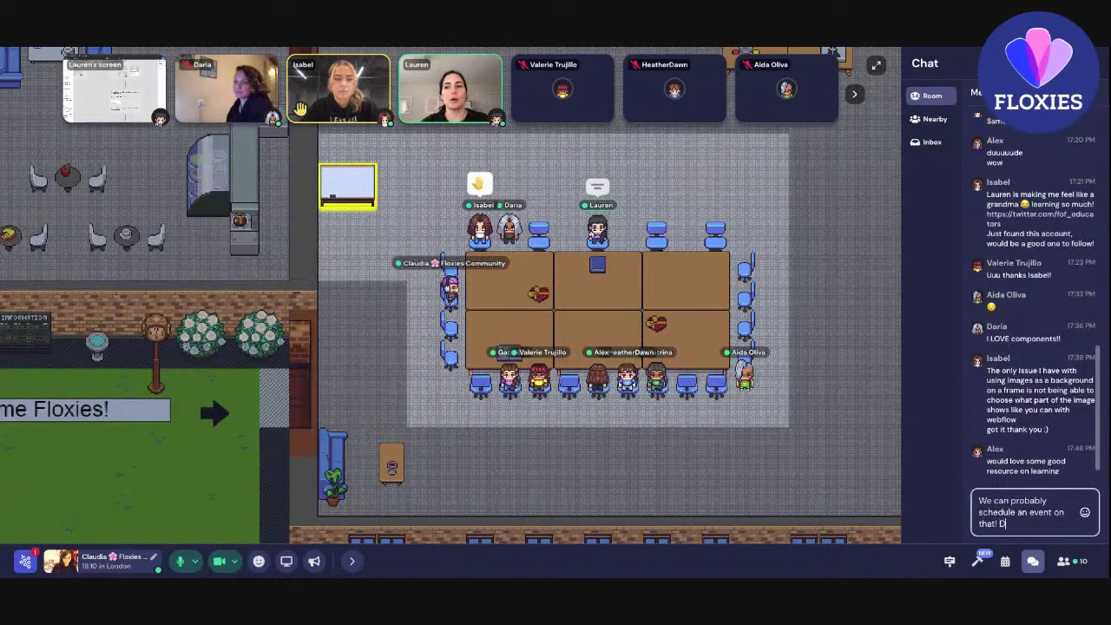
pyautogui.write('efinitely ')
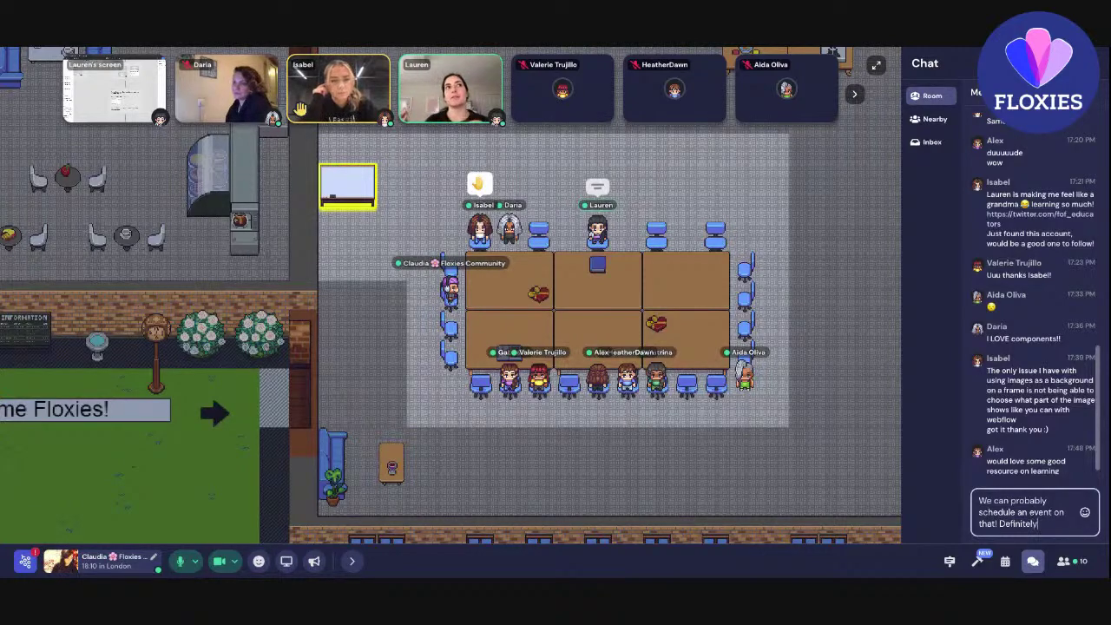
pyautogui.write('somethi')
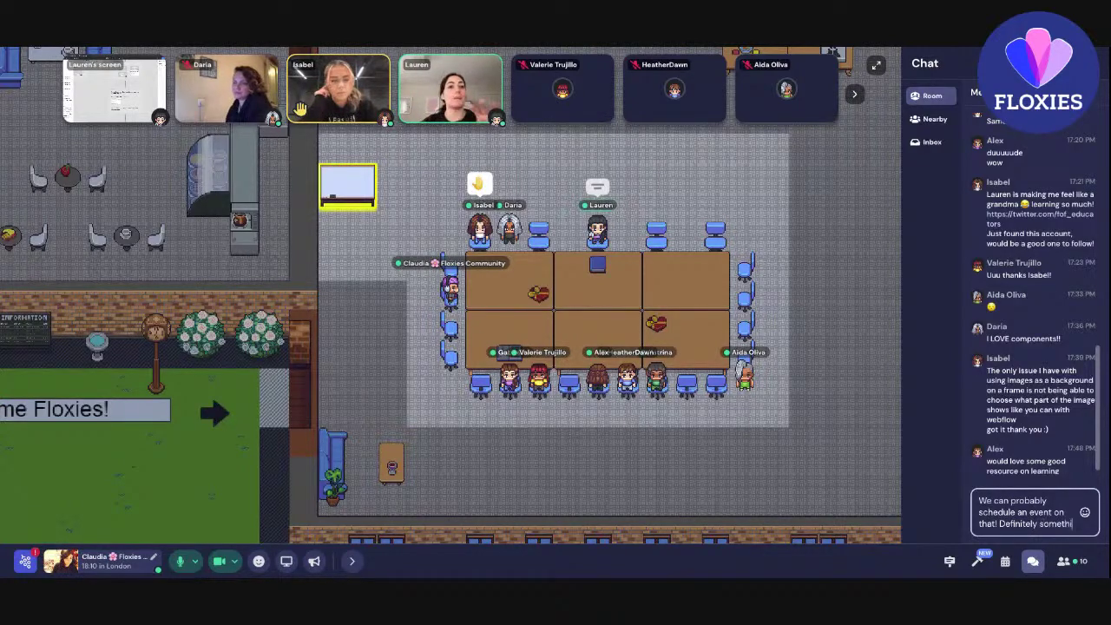
pyautogui.write('ng to explore!')
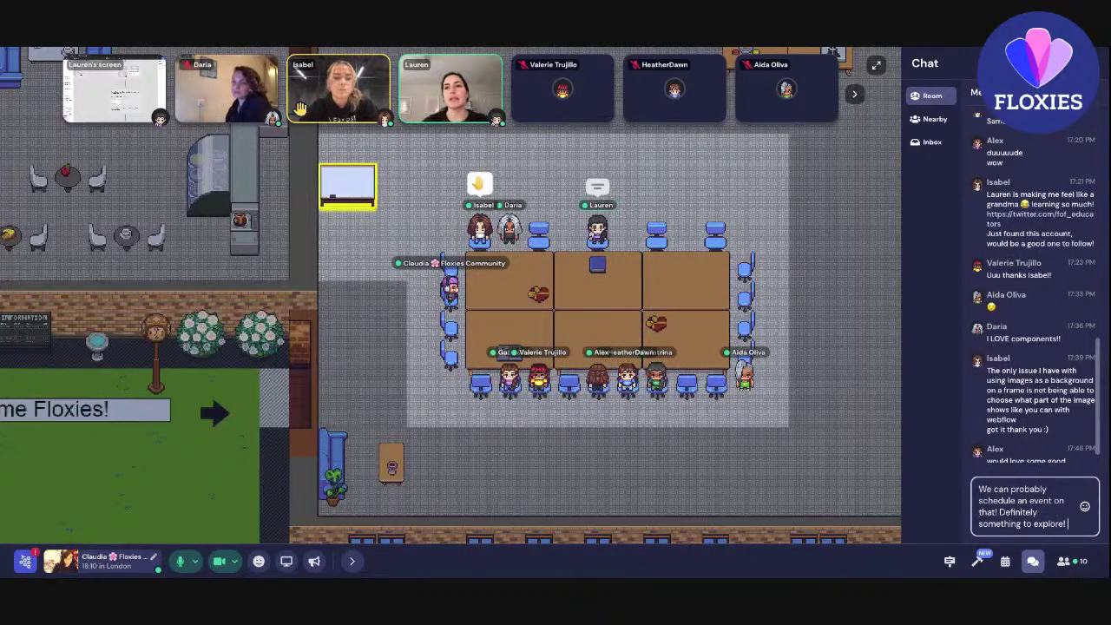
pyautogui.press('Return')
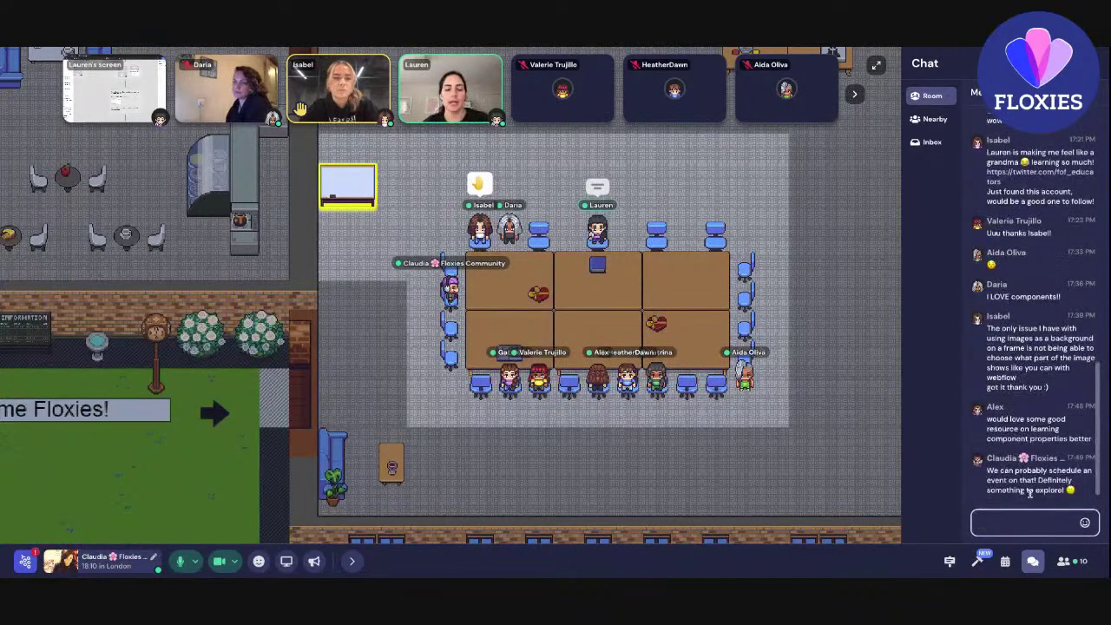
pyautogui.click(1033, 561)
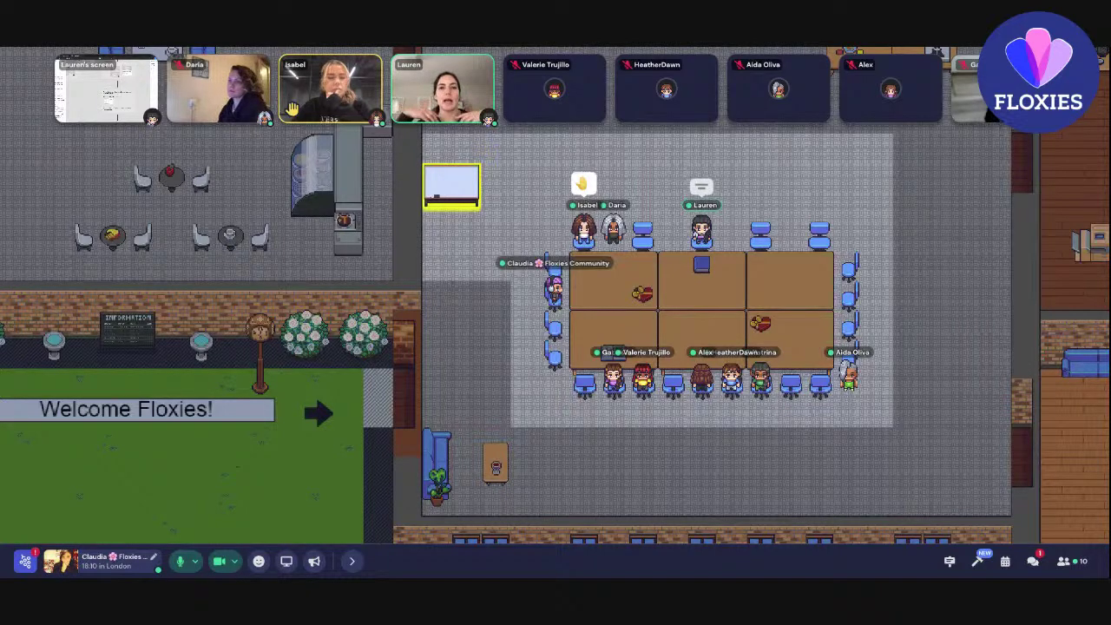
# Read the response to the event suggestion in the Gather room chat and close it.
pyautogui.click(1033, 561)
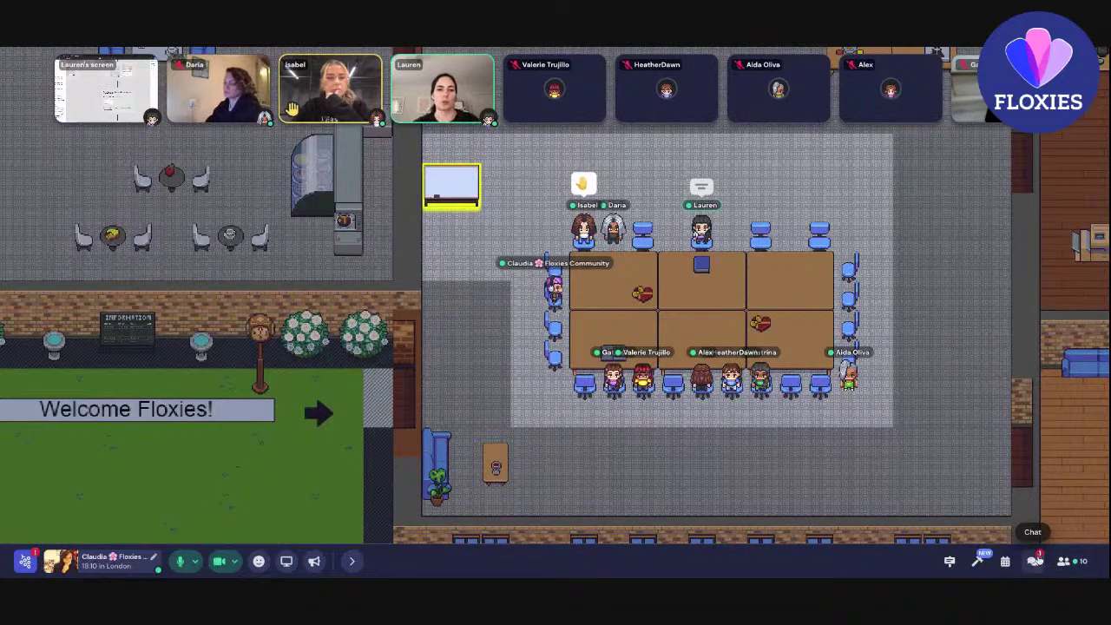
pyautogui.click(1033, 561)
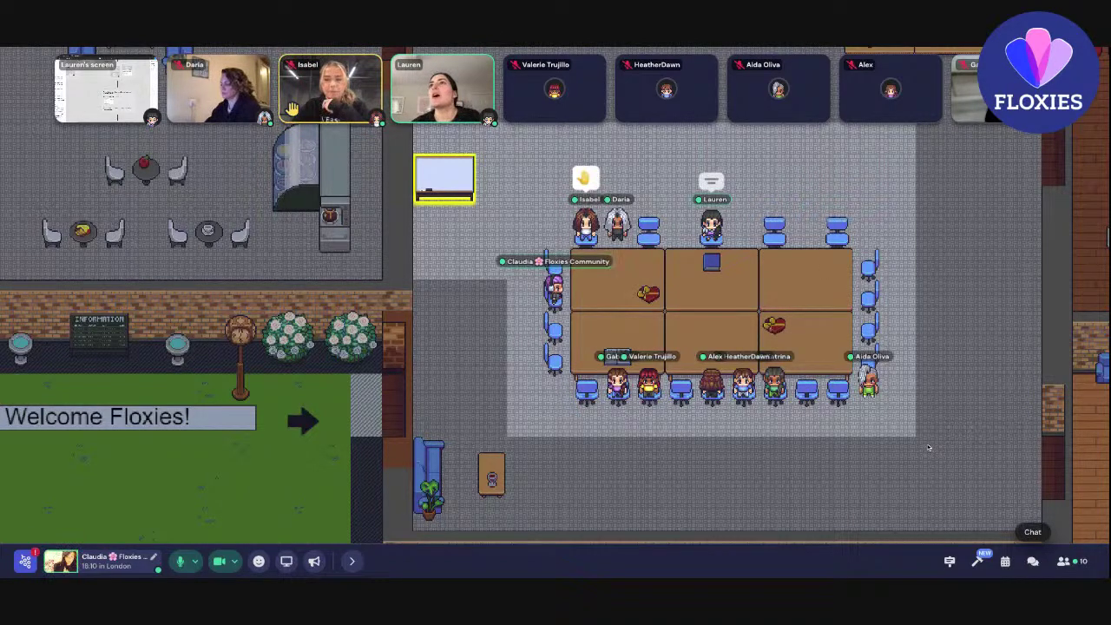
pyautogui.click(1033, 561)
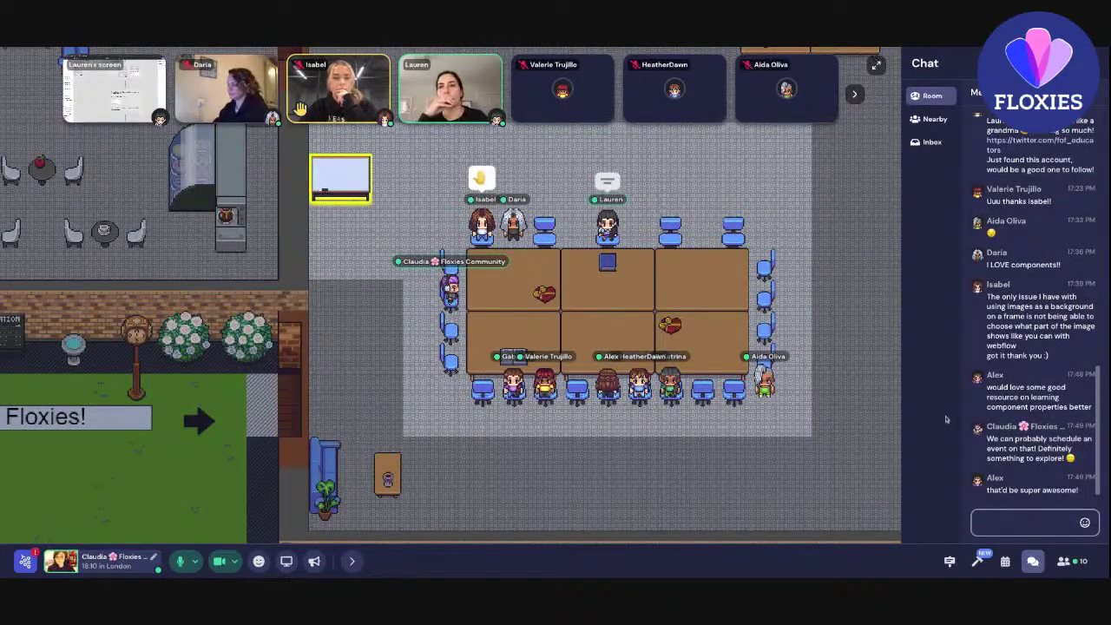
pyautogui.click(1042, 563)
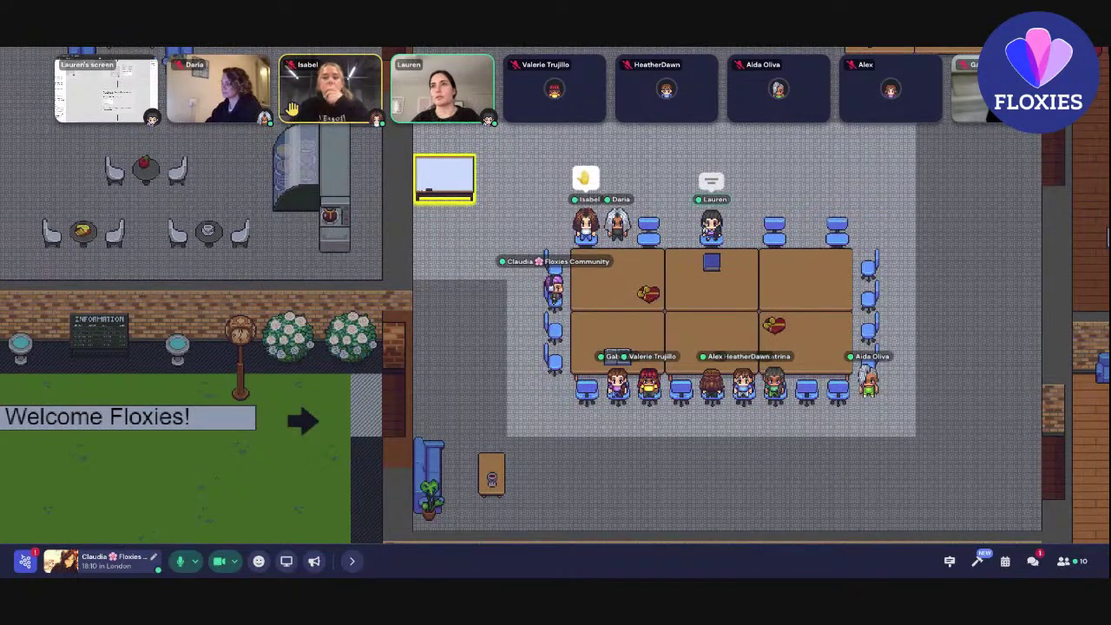
# Check the room chat for the shared YouTube link and the newest messages about it, then close the chat.
pyautogui.click(1033, 561)
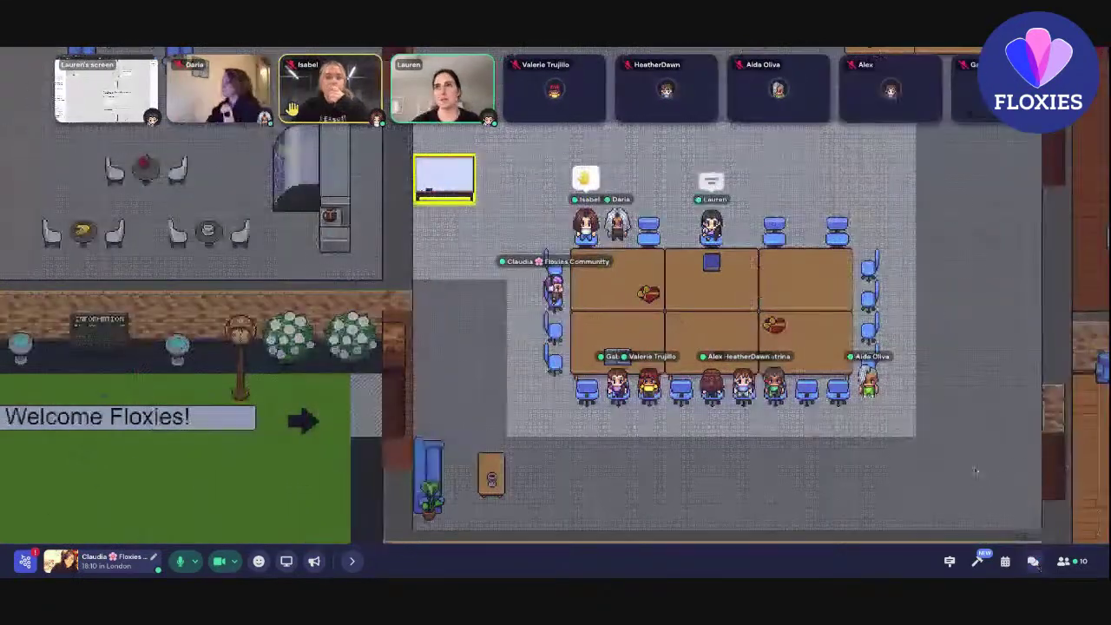
pyautogui.click(1033, 561)
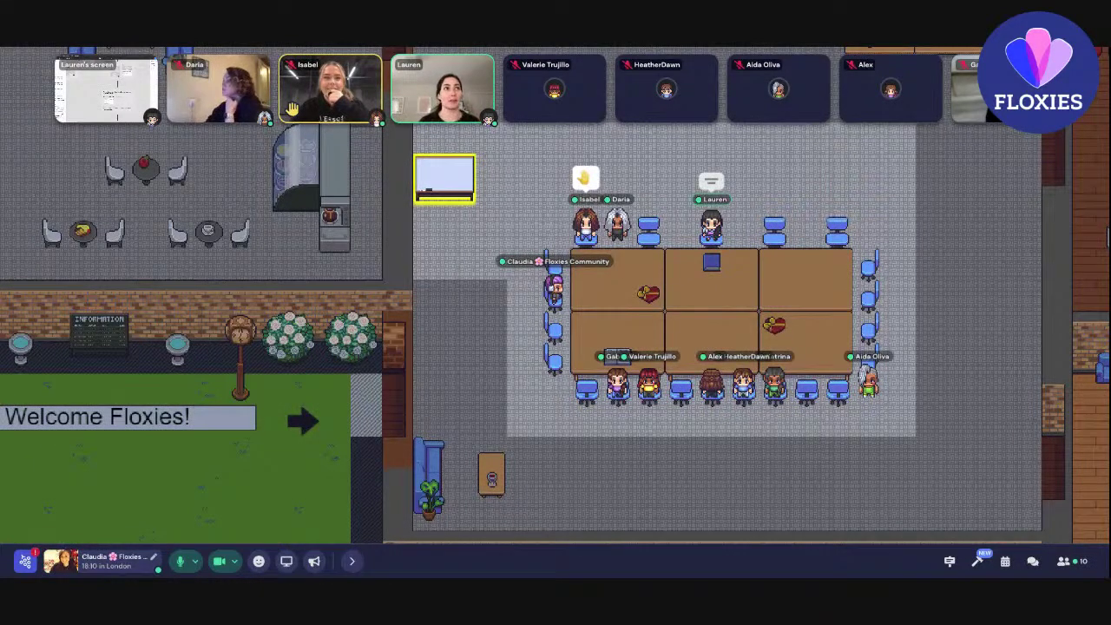
pyautogui.click(1033, 561)
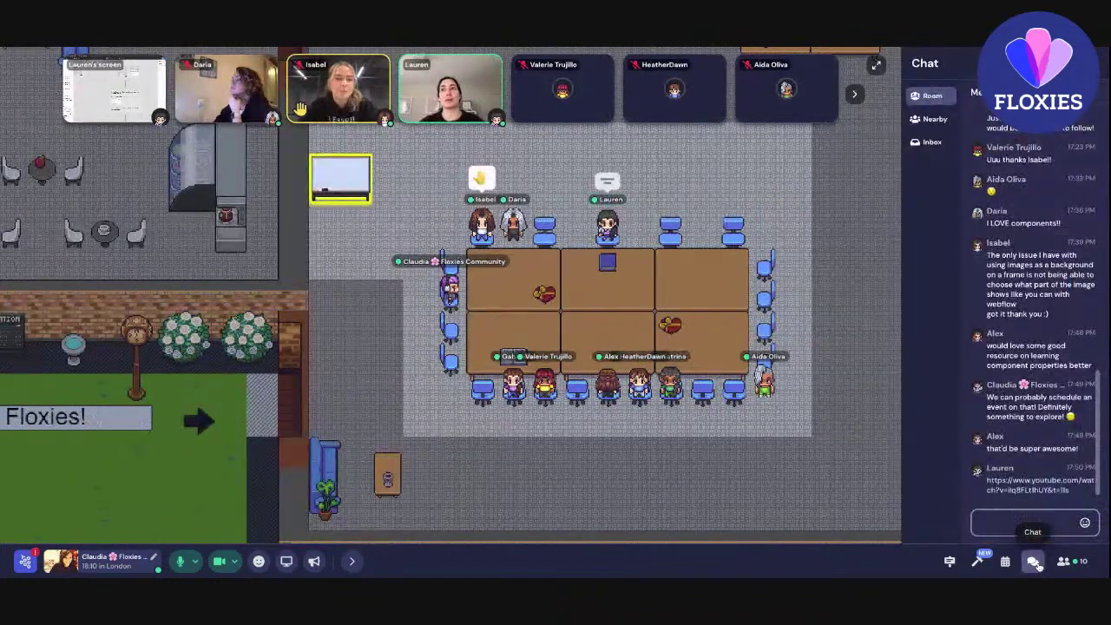
pyautogui.click(1034, 562)
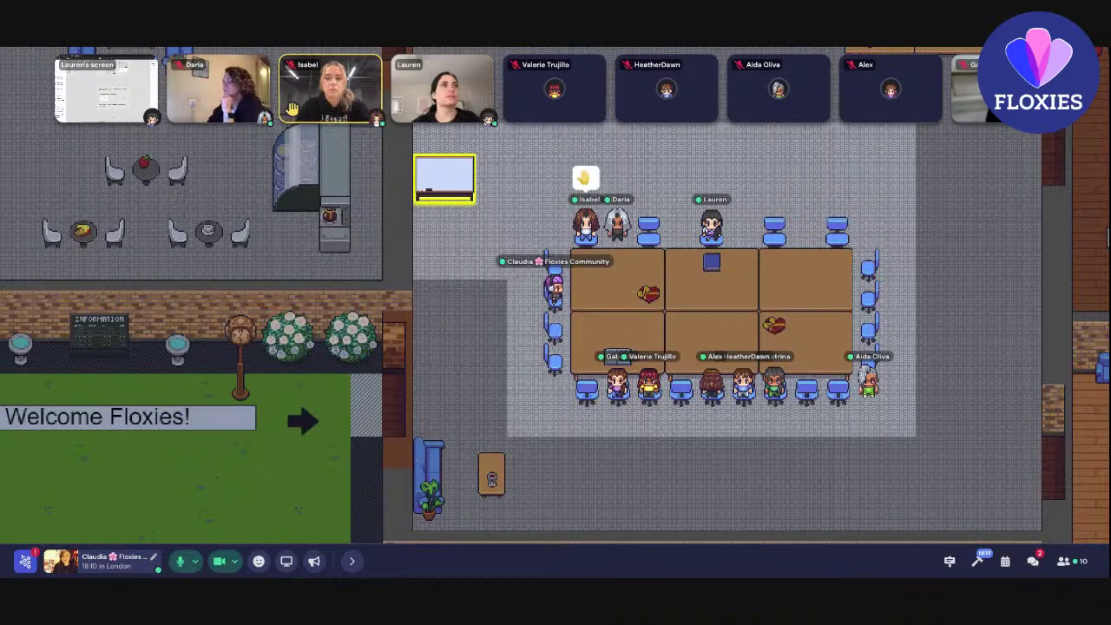
pyautogui.click(1031, 563)
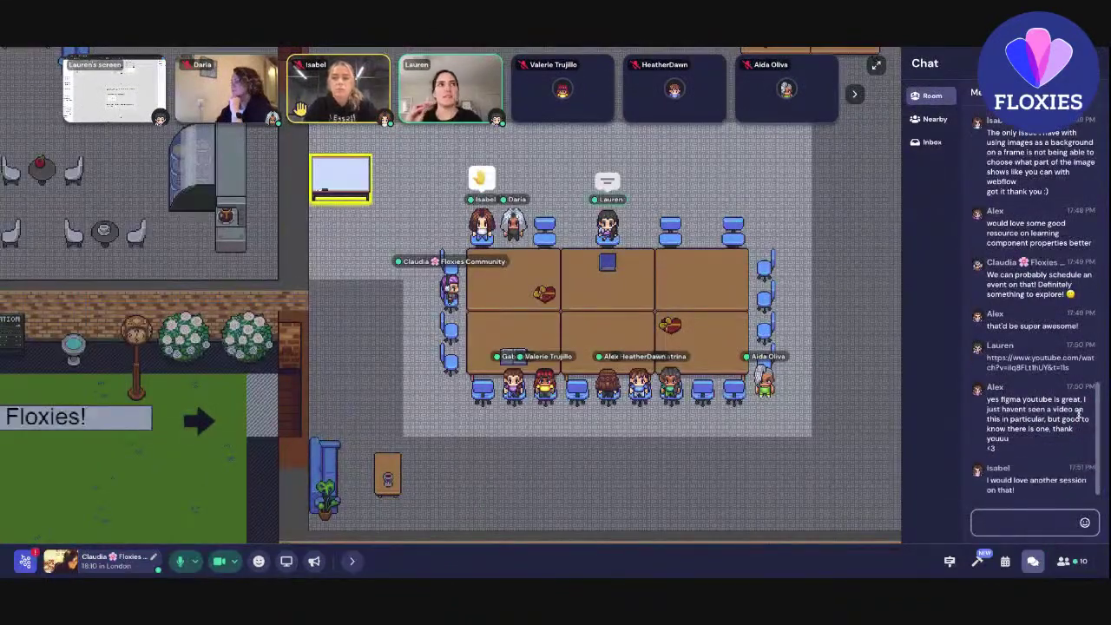
pyautogui.click(1032, 560)
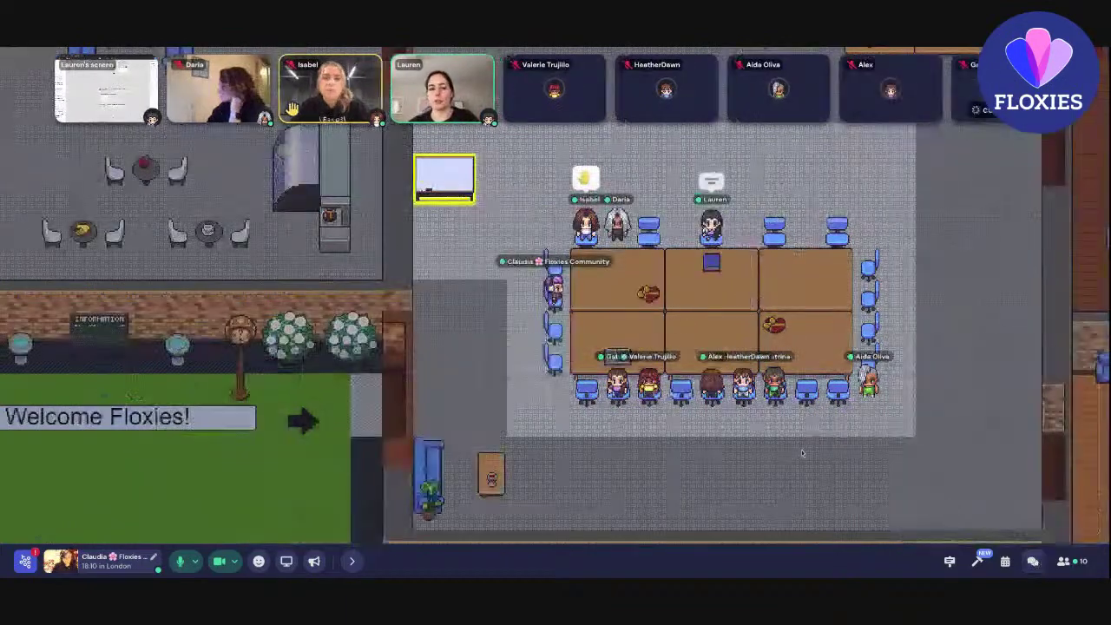
# Enlarge the presenter's shared screen, select the YouTube link posted in the room chat, and close the chat.
pyautogui.click(111, 91)
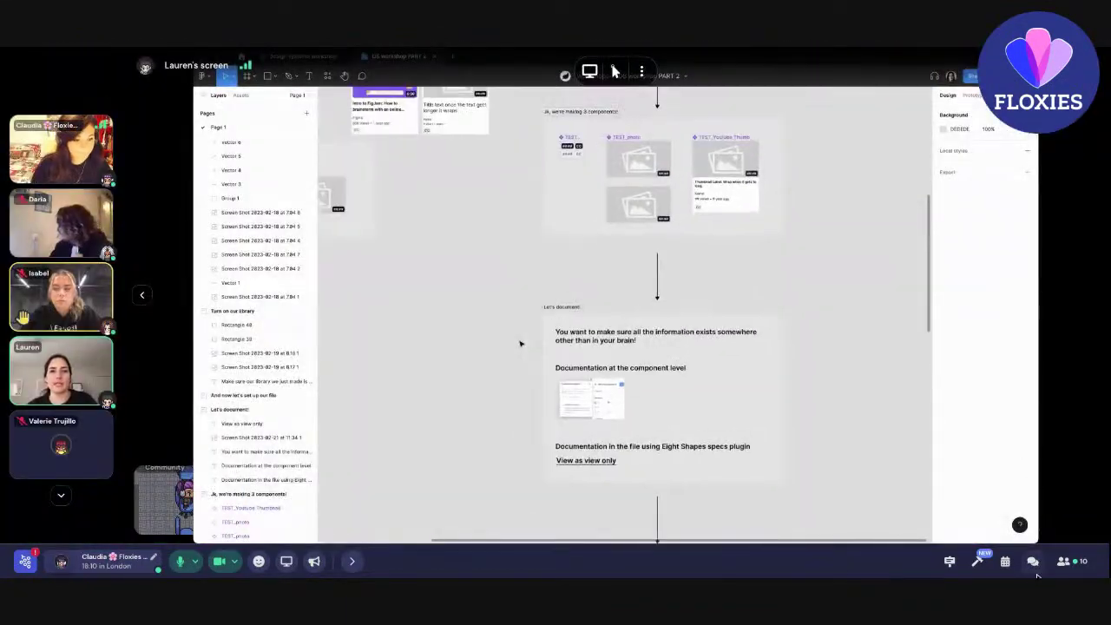
pyautogui.click(1032, 560)
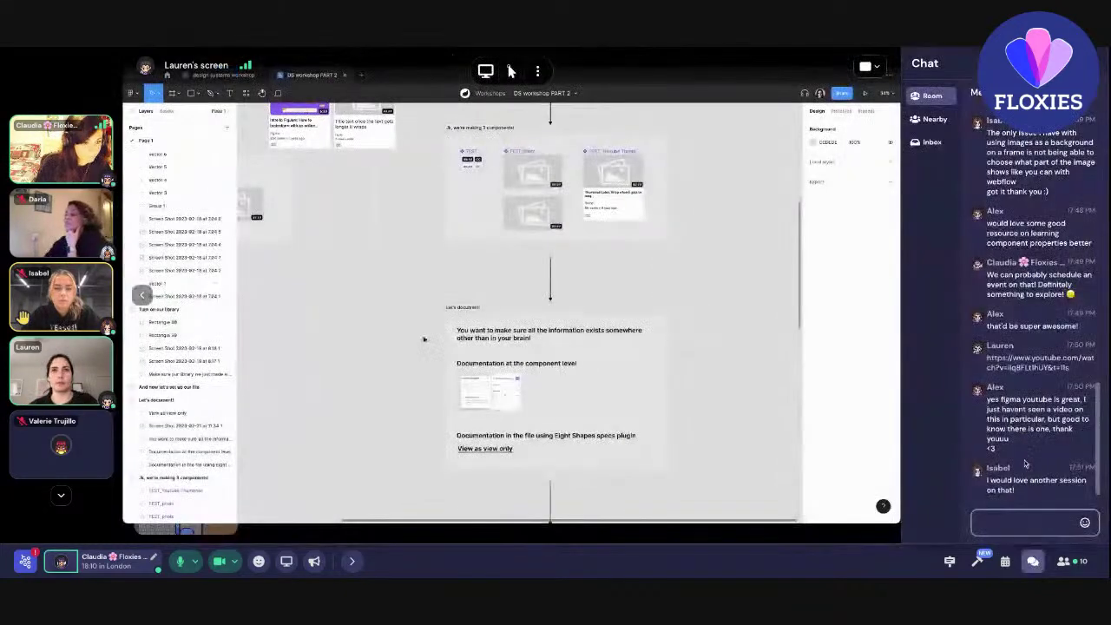
pyautogui.tripleClick(1082, 371)
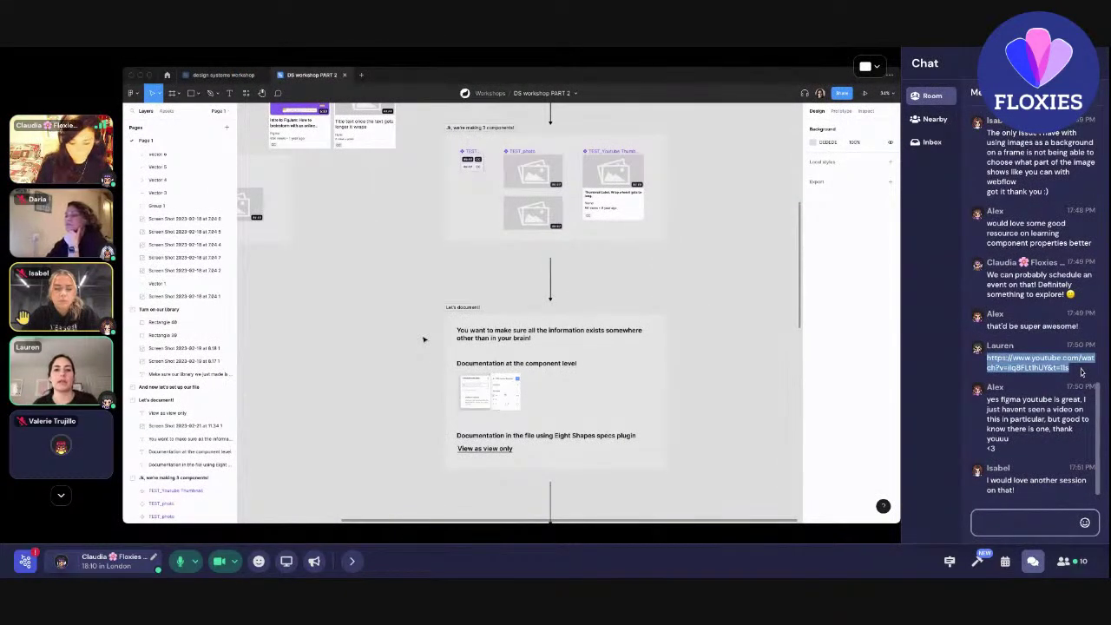
pyautogui.click(1032, 561)
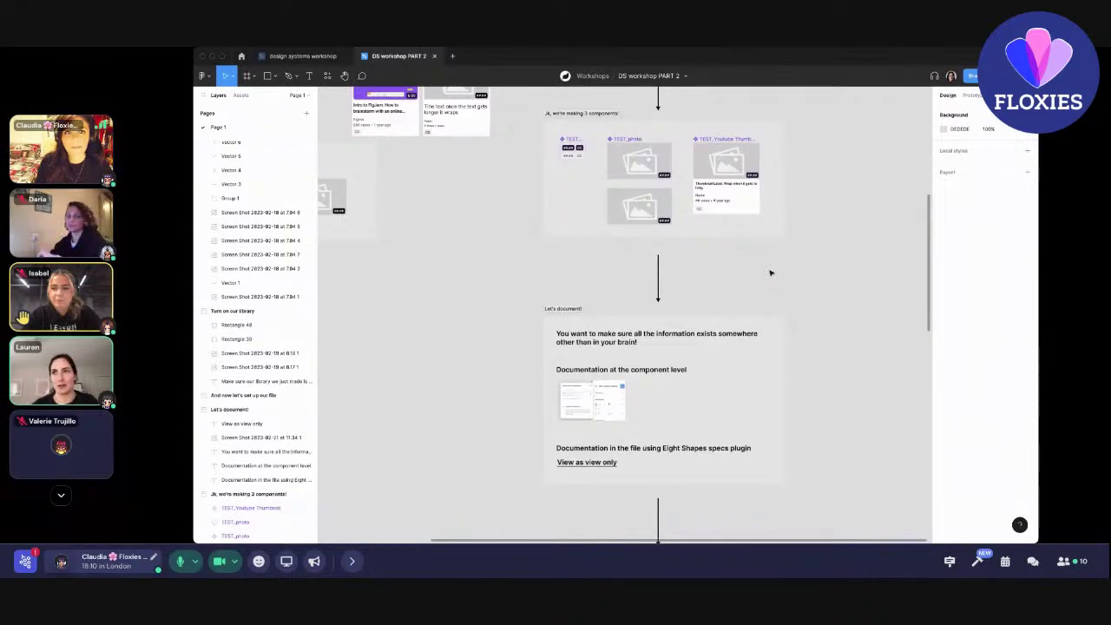
# Open the TEST_Youtube Thumbnail component configuration and enter the description "use this for your thumbnail", checking the room chat meanwhile.
pyautogui.scroll(5, 735, 265)
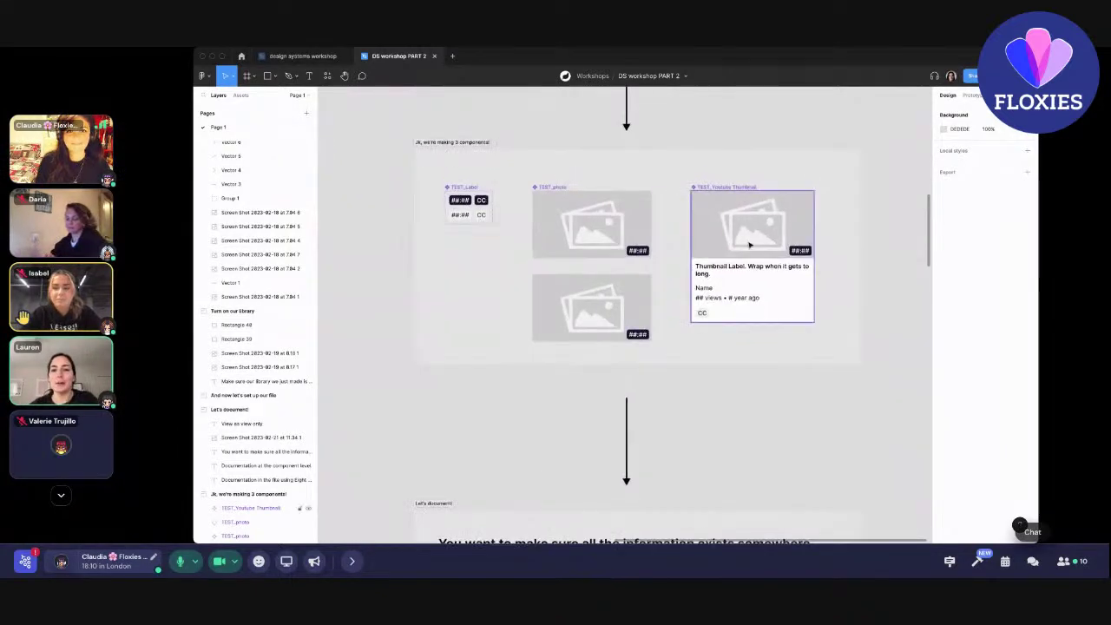
pyautogui.scroll(3, 749, 246)
pyautogui.click(703, 155)
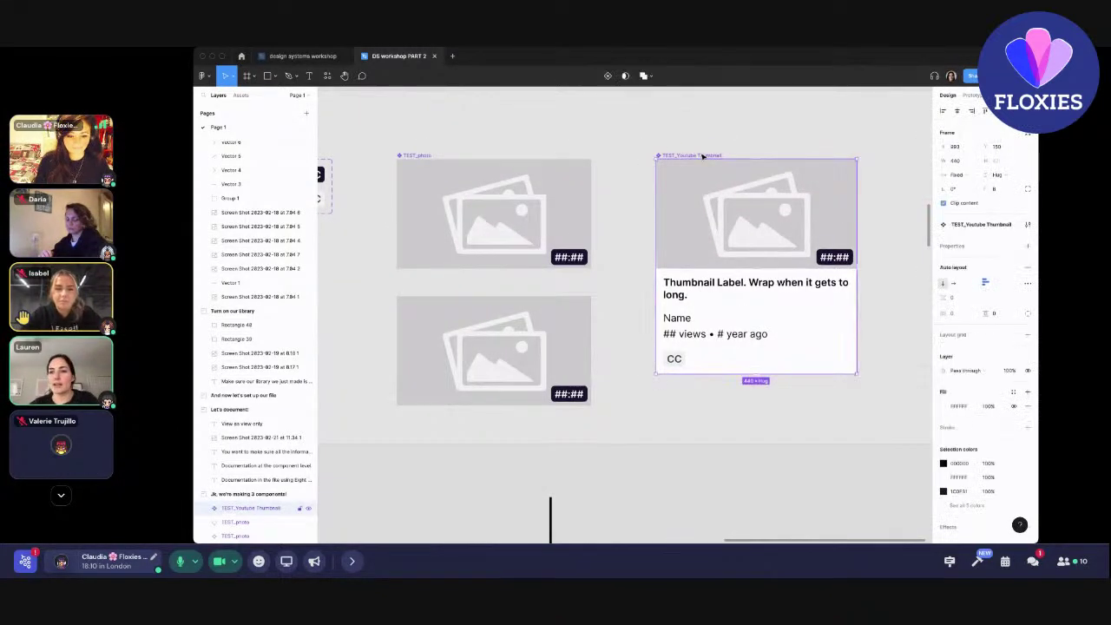
pyautogui.click(1028, 225)
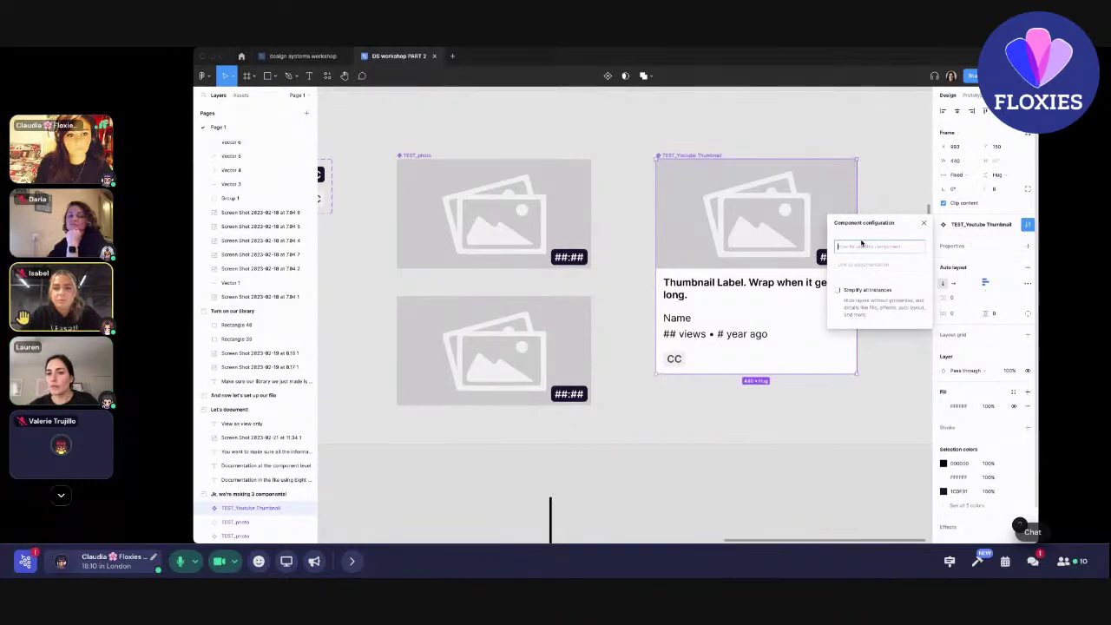
pyautogui.click(1033, 561)
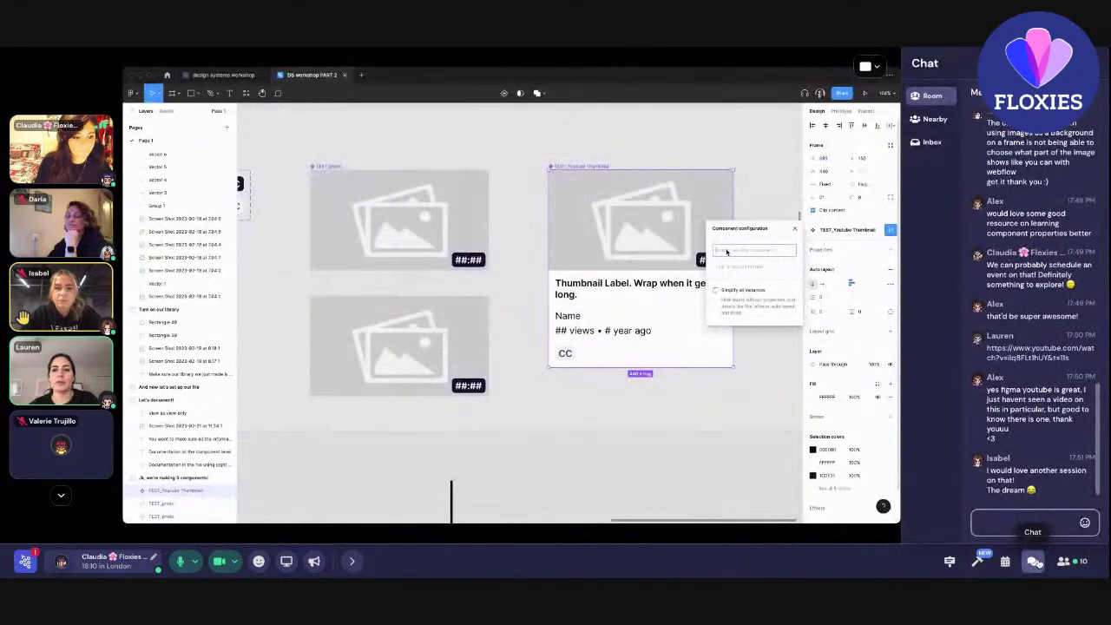
pyautogui.click(1033, 560)
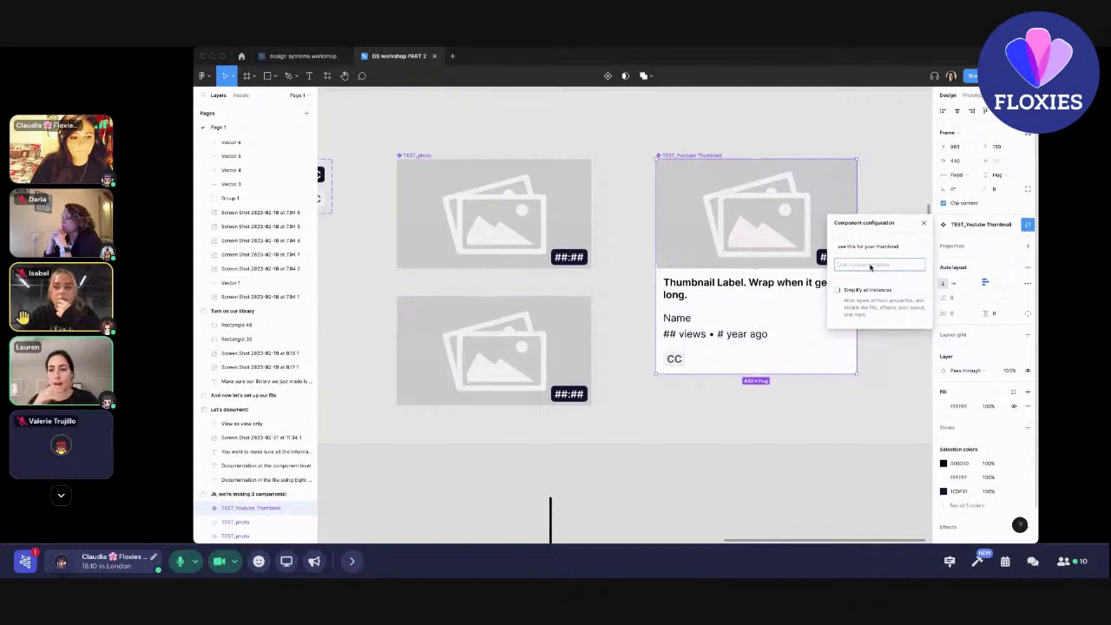
pyautogui.write('w')
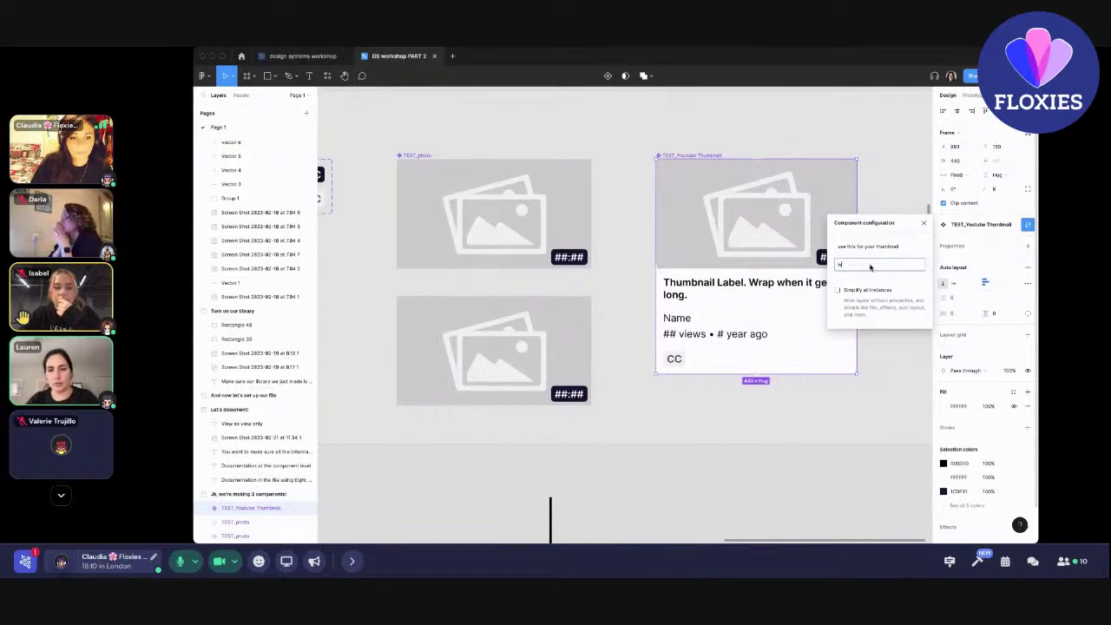
pyautogui.write('ww.figma.com')
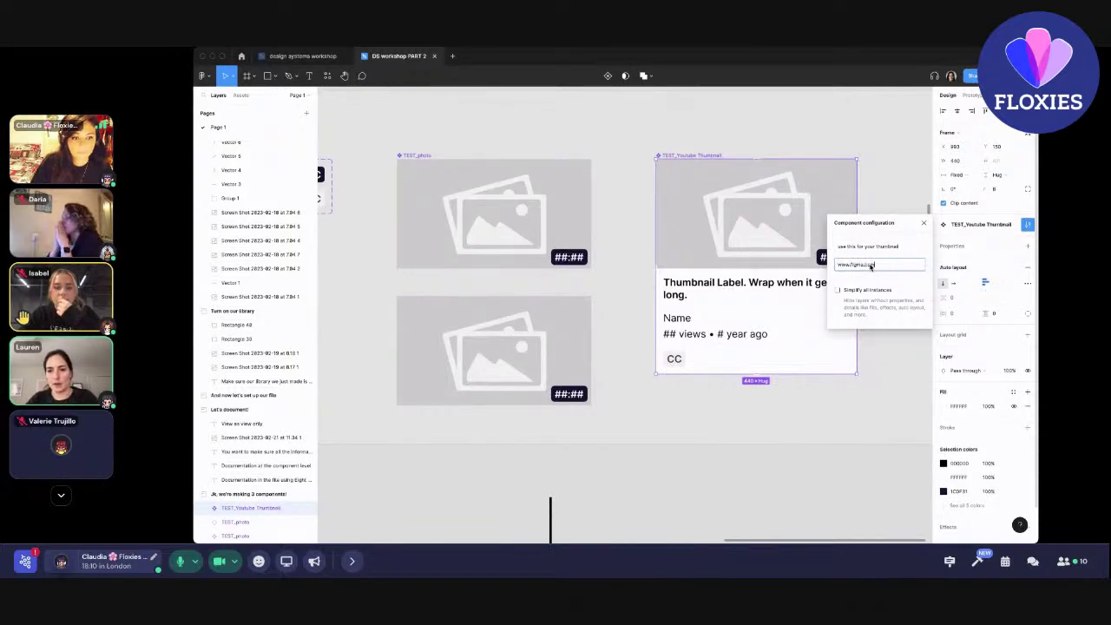
pyautogui.click(900, 188)
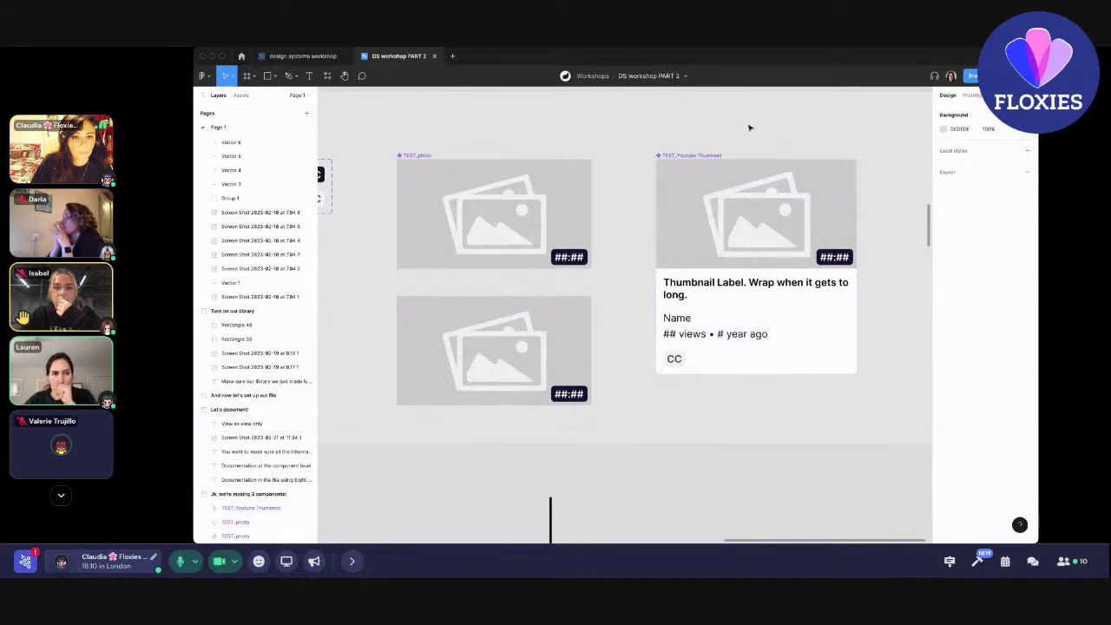
# Search the file's component assets for "test" and view the description shown for the YouTube thumbnail component.
pyautogui.click(241, 96)
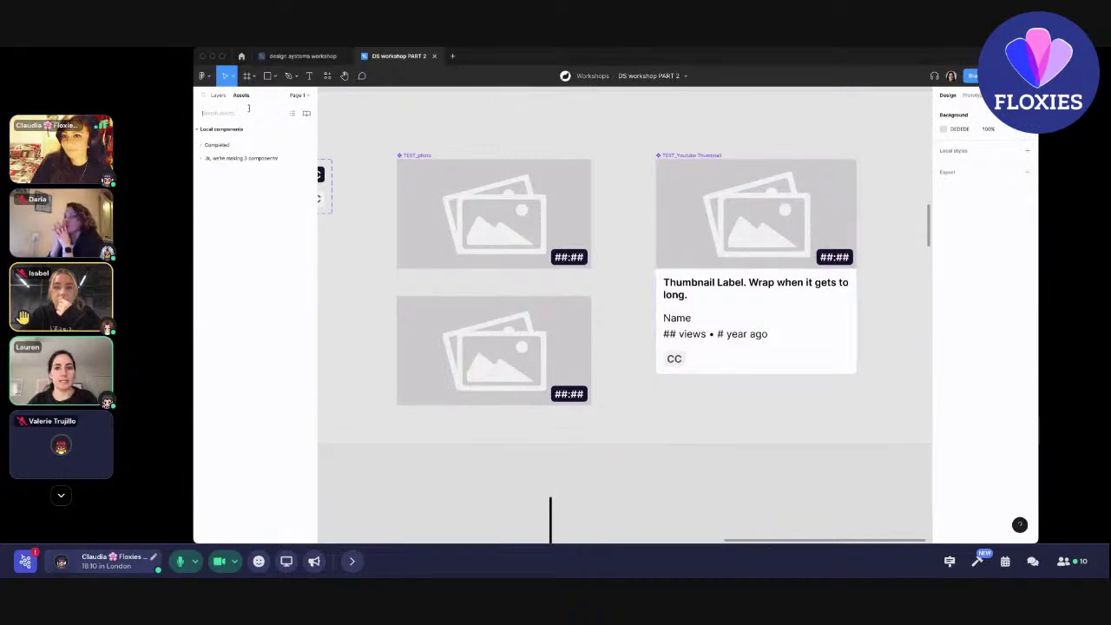
pyautogui.click(240, 113)
pyautogui.write('test')
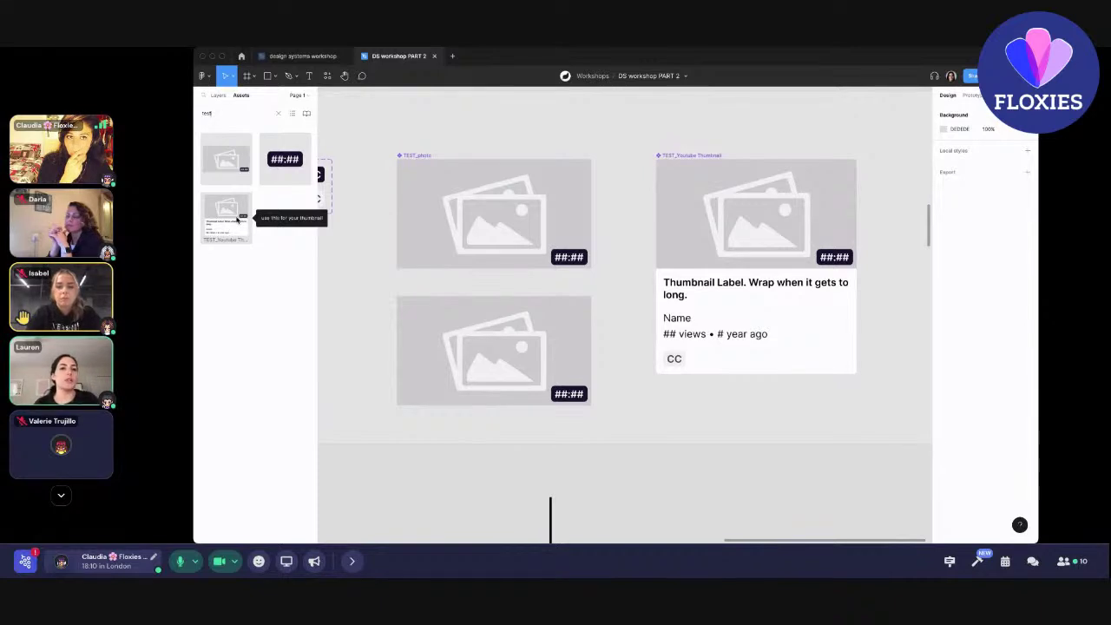
# Open the component configuration of the dark Time variant in TEST_Label, then close it and deselect the variant.
pyautogui.hscroll(-5, 541, 179)
pyautogui.click(544, 184)
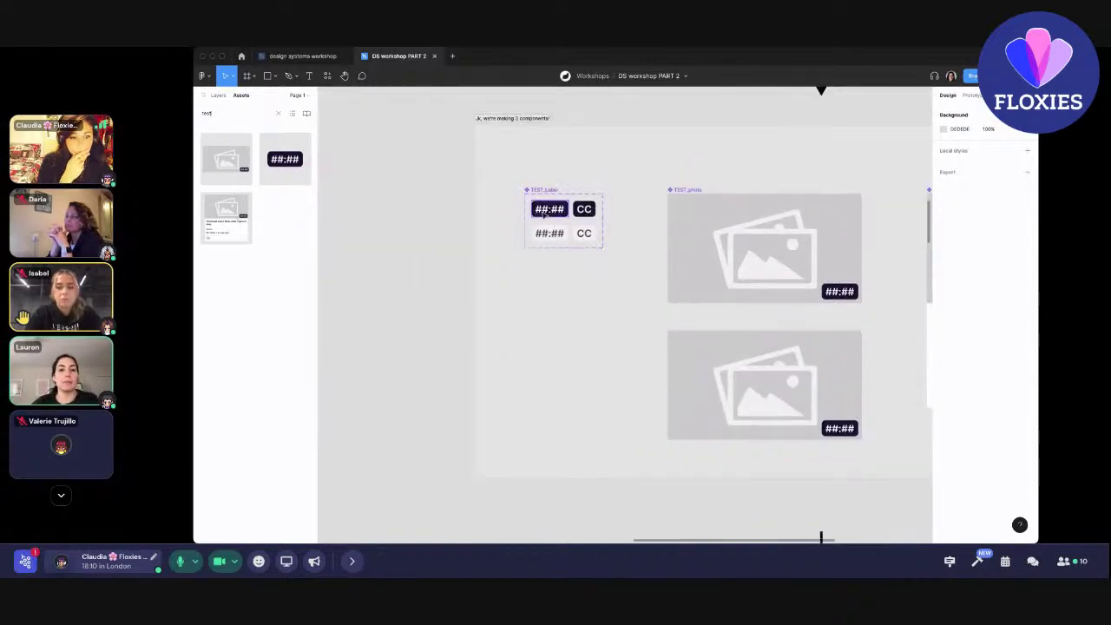
pyautogui.click(543, 188)
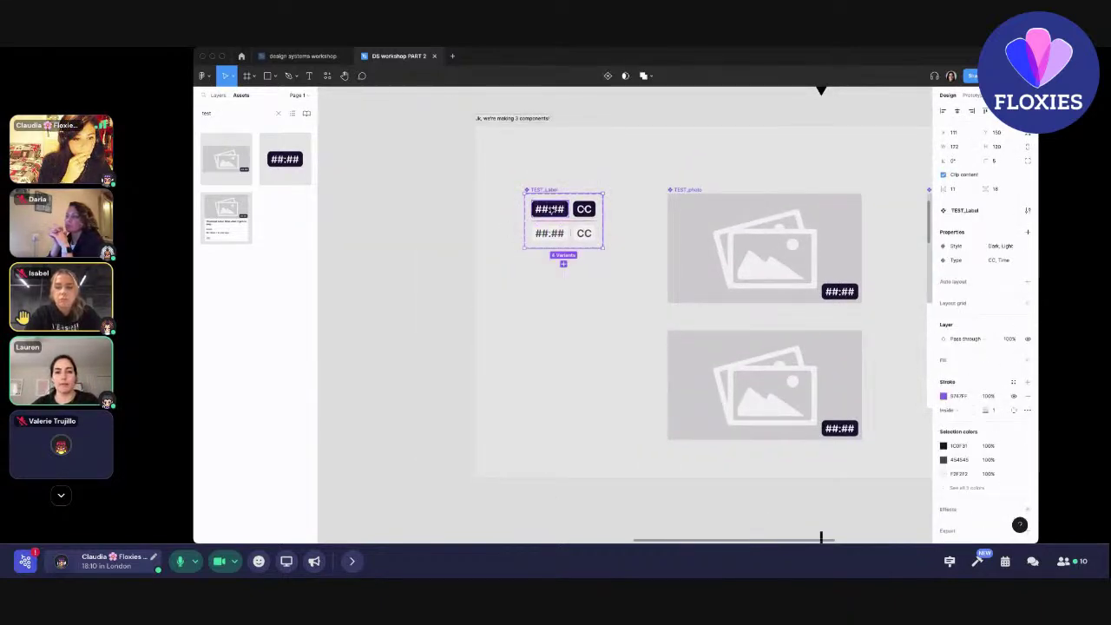
pyautogui.click(549, 208)
pyautogui.click(1028, 260)
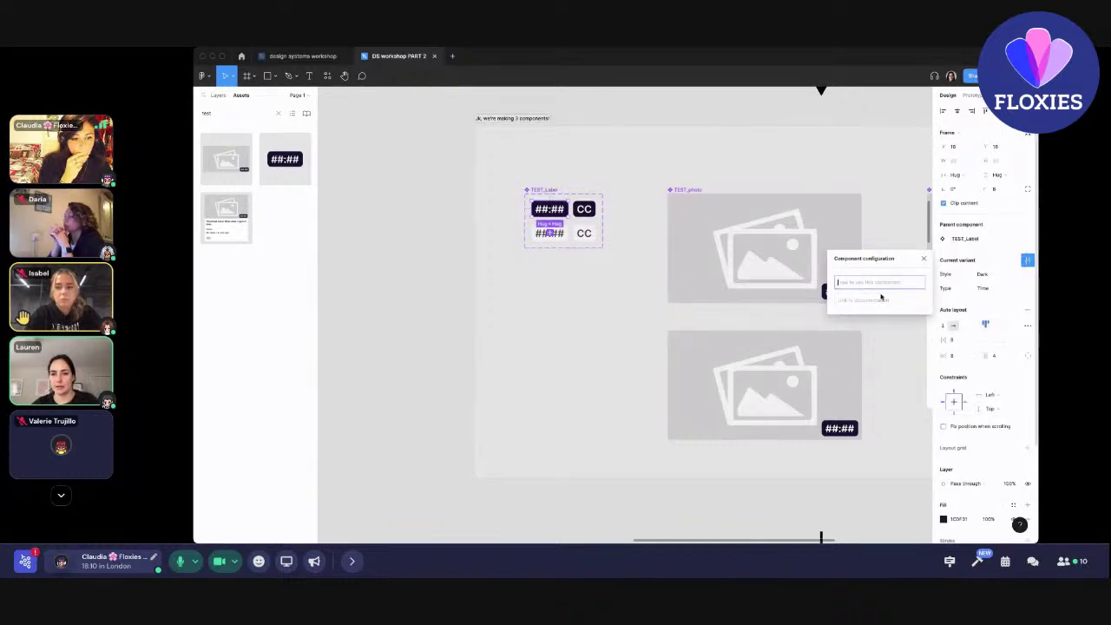
pyautogui.click(525, 324)
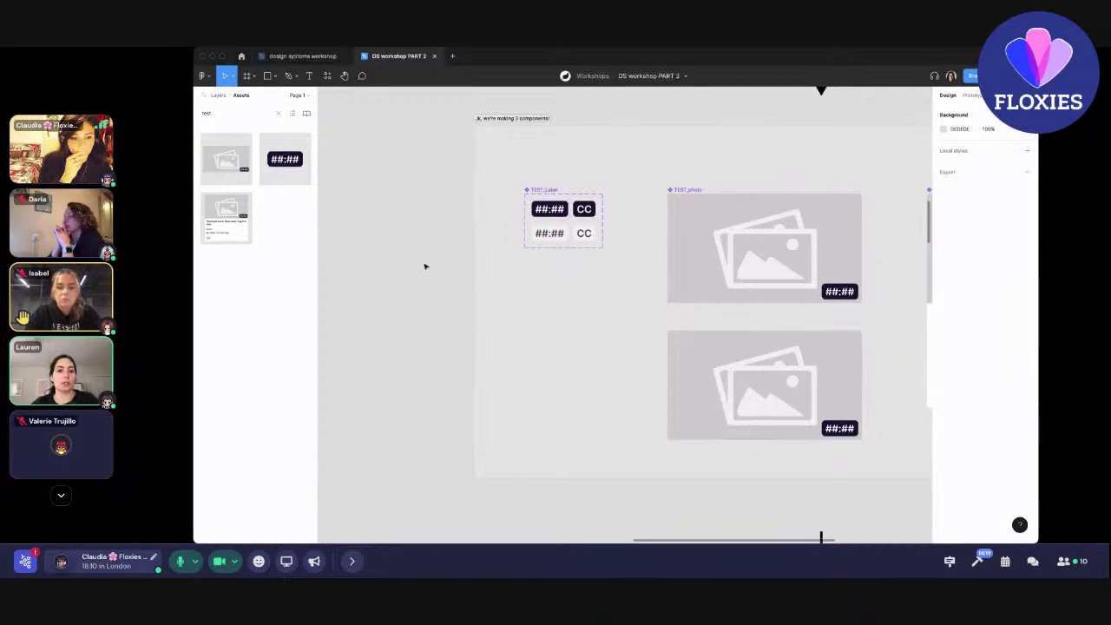
# Inspect the TEST_Youtube Thumbnail component's description, properties and CSS code, then deselect it near the "Let's document!" section.
pyautogui.hscroll(3, 357, 203)
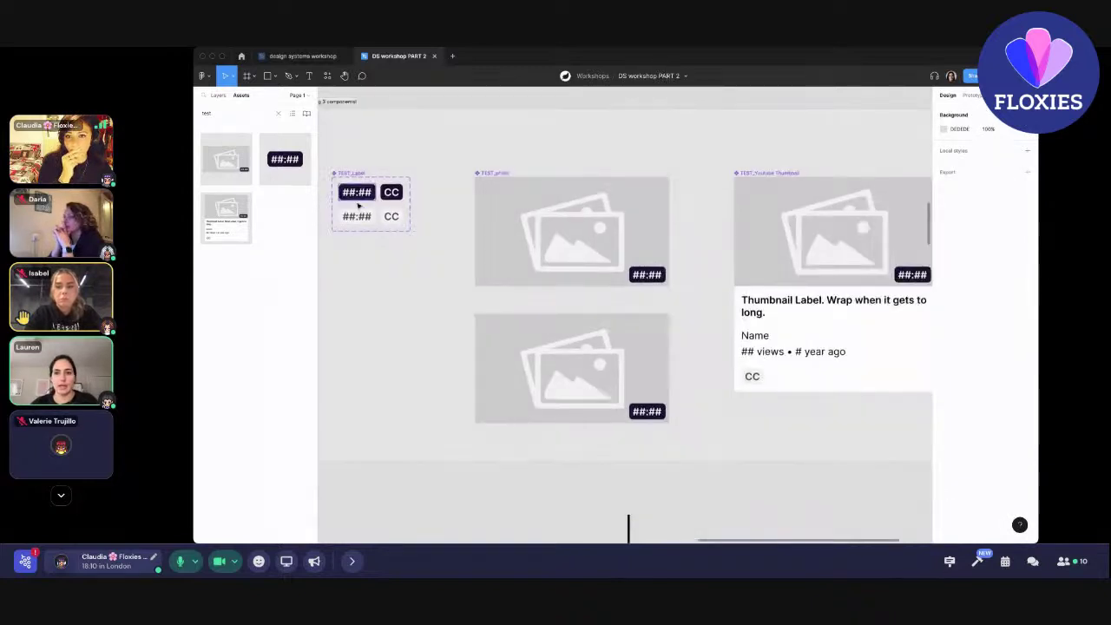
pyautogui.scroll(-2, 358, 203)
pyautogui.click(782, 208)
pyautogui.click(1001, 96)
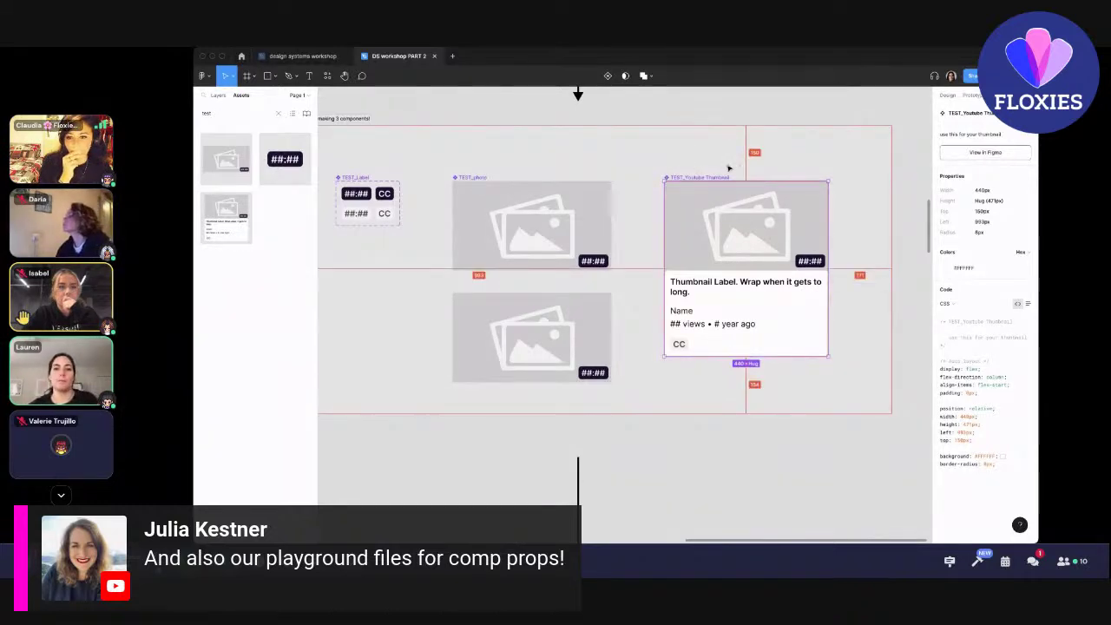
pyautogui.keyDown('ctrl'); pyautogui.scroll(-3, 729, 167); pyautogui.keyUp('ctrl')
pyautogui.scroll(-10, 729, 167)
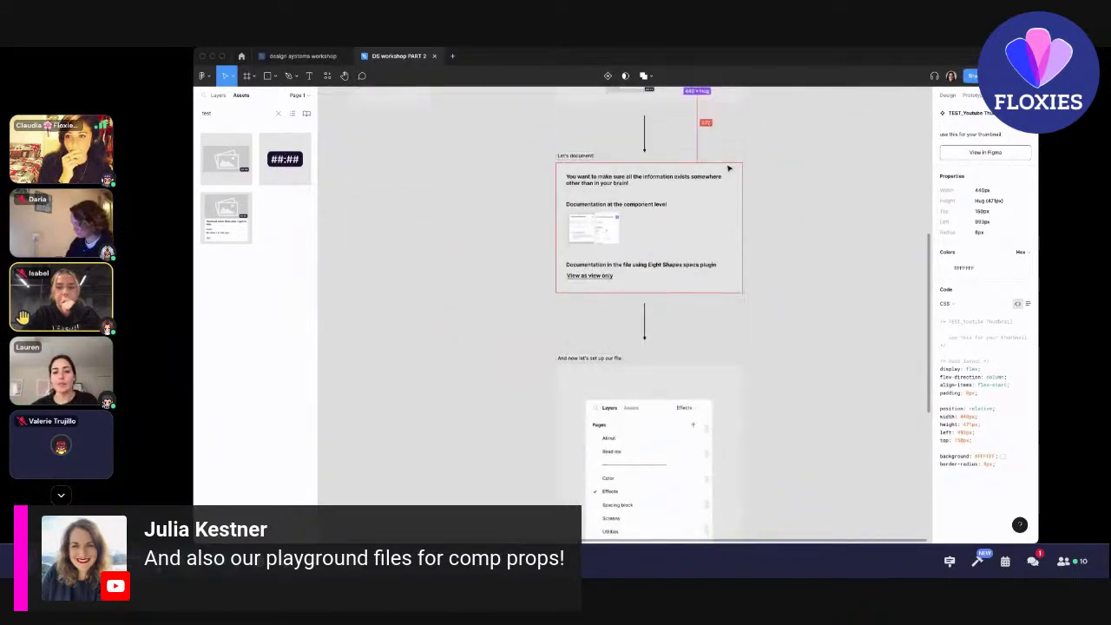
pyautogui.click(729, 168)
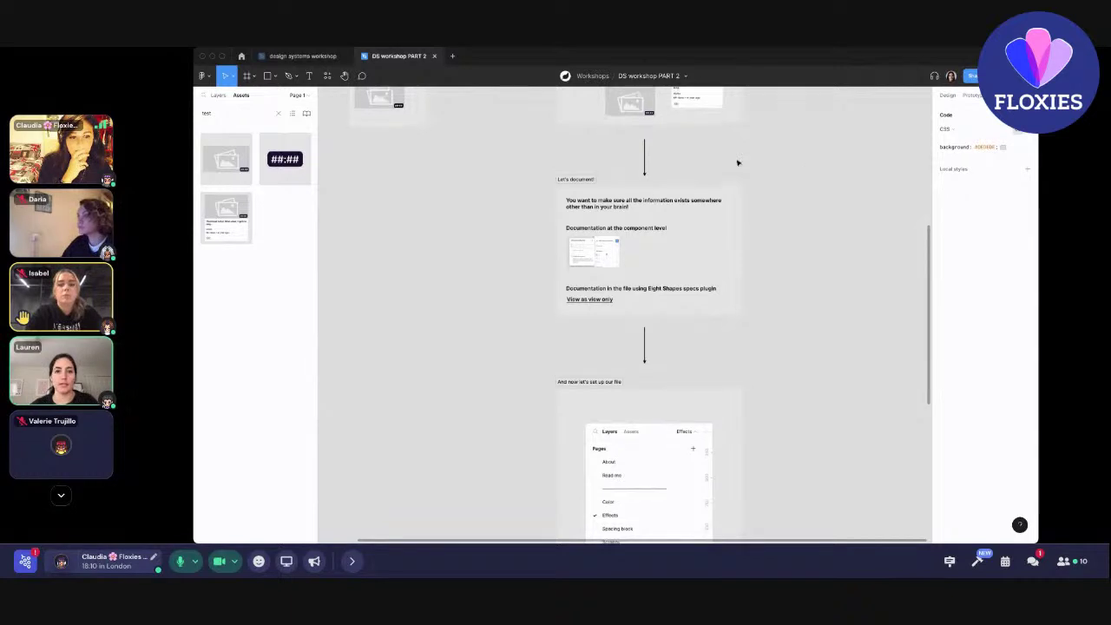
# Place an instance of the TEST_Youtube Thumbnail component beside the "Let's document!" section and open the room chat.
pyautogui.scroll(3, 737, 162)
pyautogui.hscroll(-2, 737, 162)
pyautogui.moveTo(755, 173); pyautogui.dragTo(831, 358)
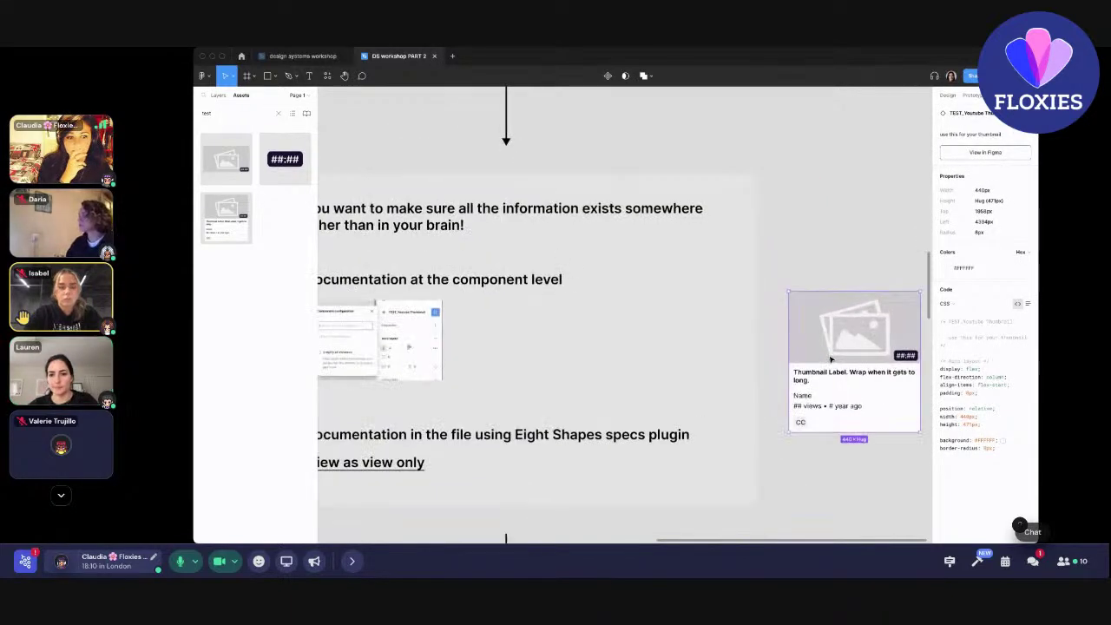
pyautogui.click(1033, 561)
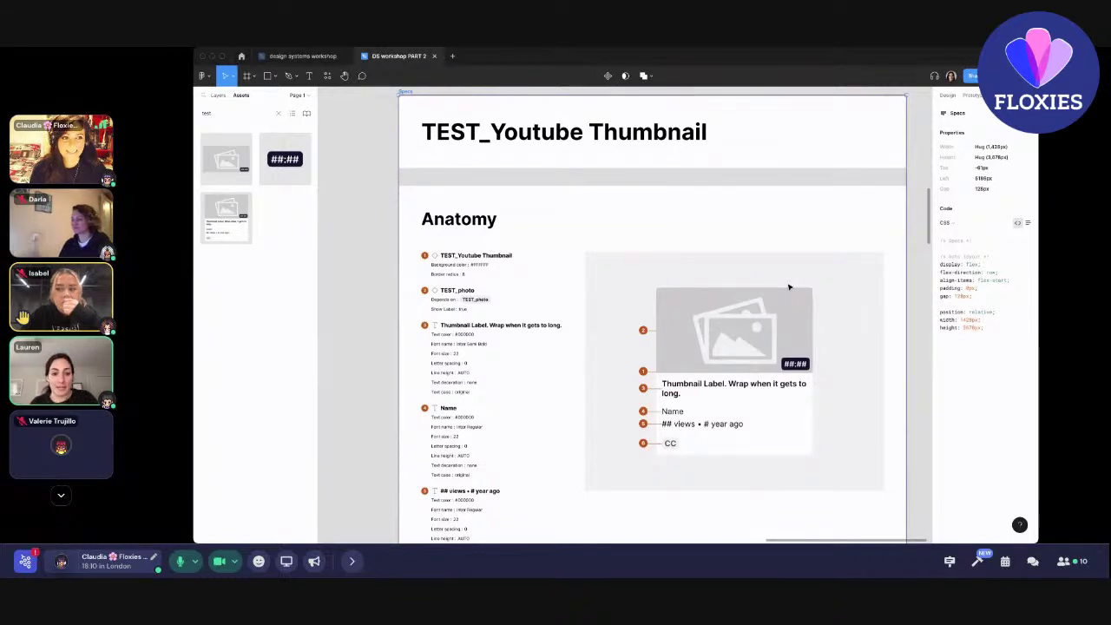
# Examine the Anatomy section of the TEST_Youtube Thumbnail specification, comparing the numbered markers with the listed layer details.
pyautogui.scroll(2, 744, 344)
pyautogui.scroll(-2, 744, 344)
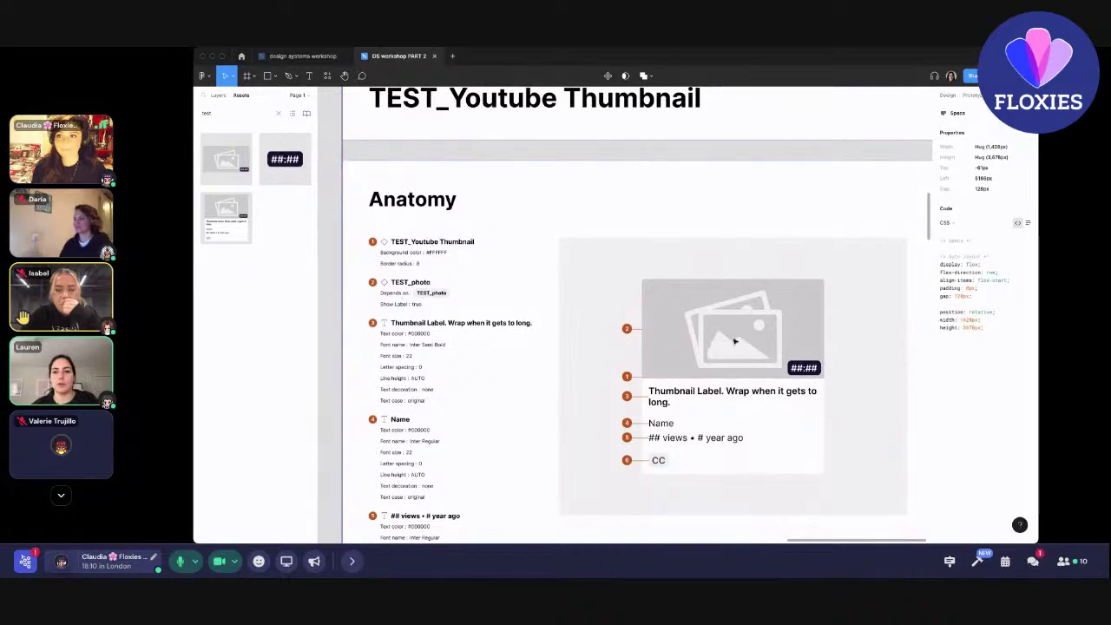
pyautogui.scroll(2, 438, 298)
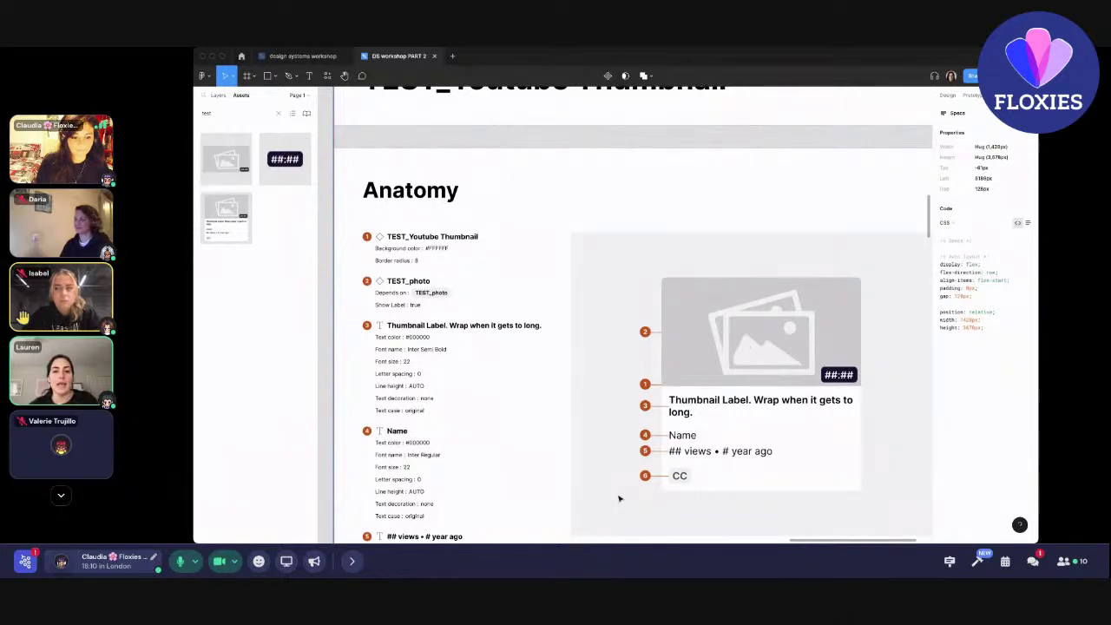
pyautogui.scroll(-4, 512, 365)
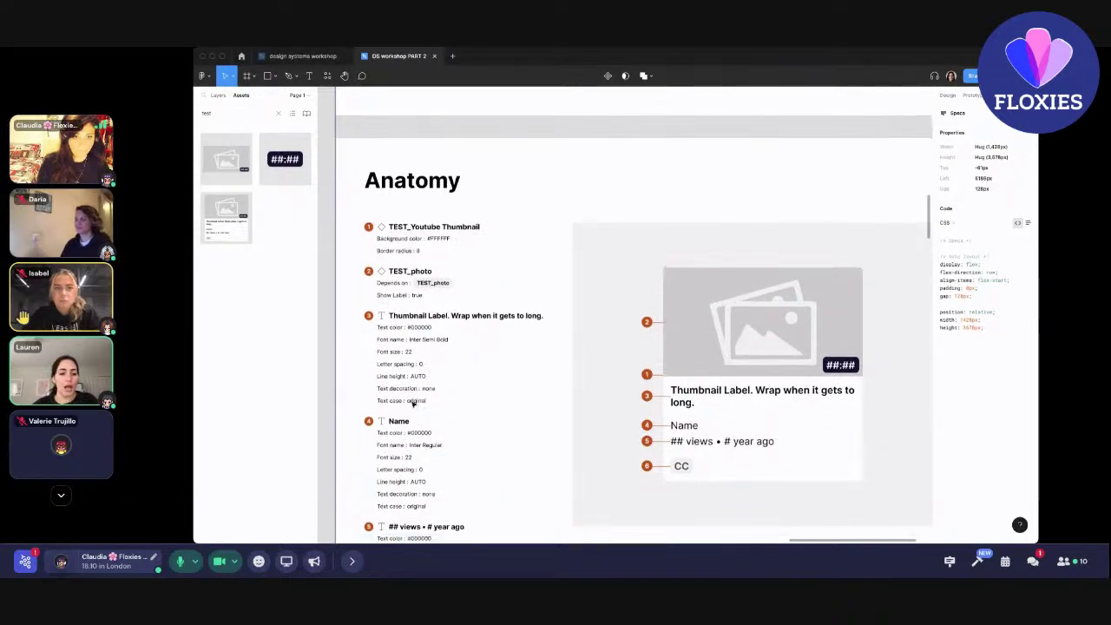
# Post the Figma community link to the EightShapes Specs plugin in the room chat, then close the chat.
pyautogui.click(1033, 561)
pyautogui.hotkey('ctrl', 'v')
pyautogui.press('Return')
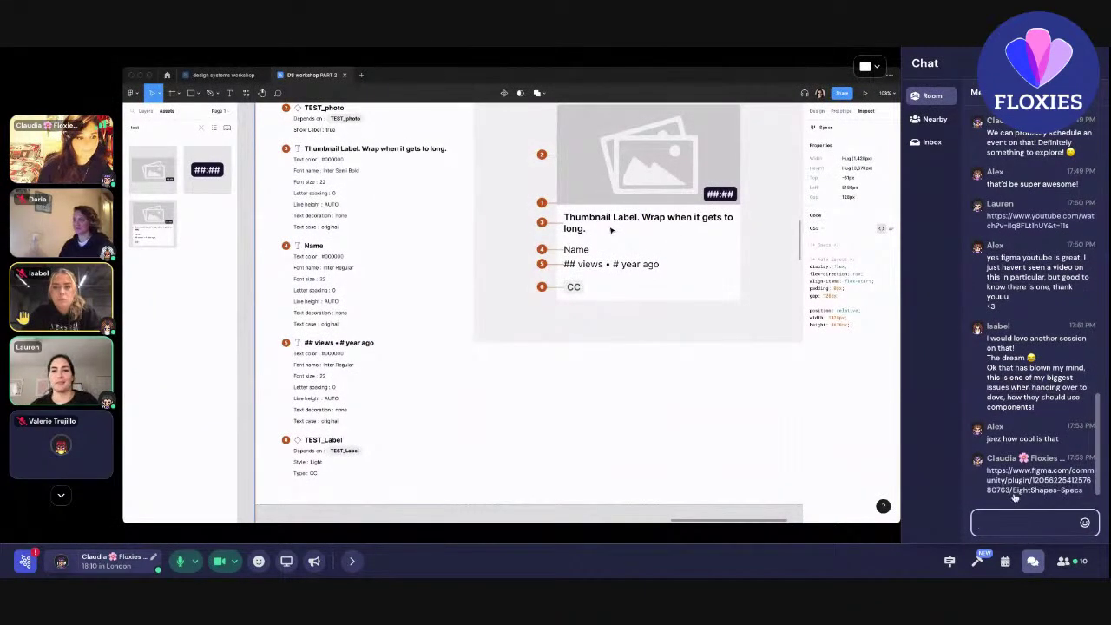
pyautogui.click(1032, 561)
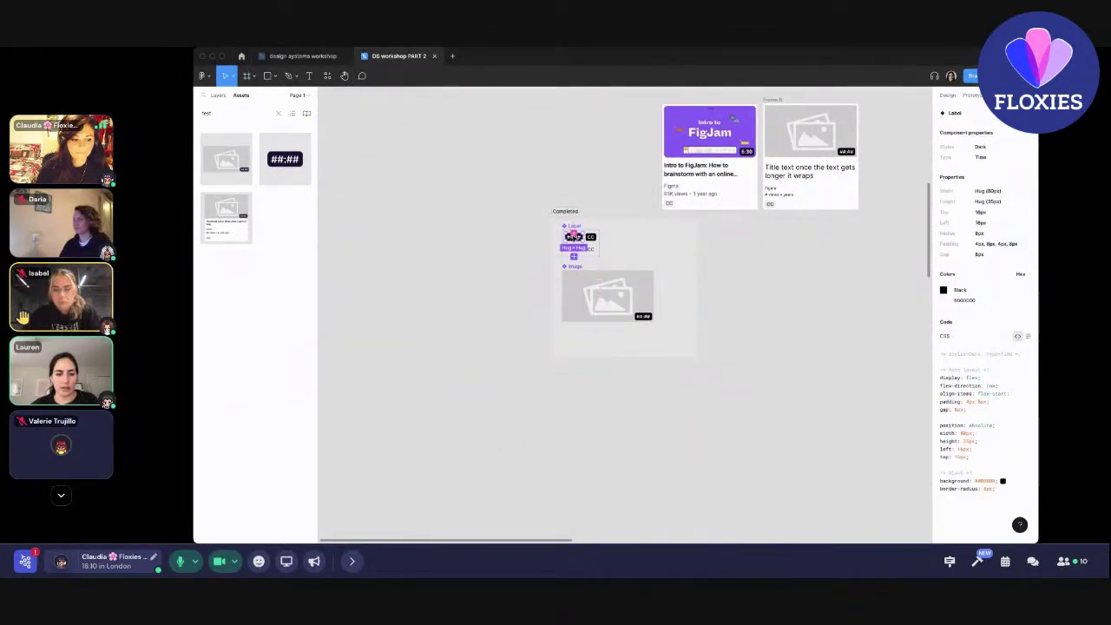
# Generate a specification for the selected dark time Label instance with the EightShapes Specs plugin.
pyautogui.click(326, 76)
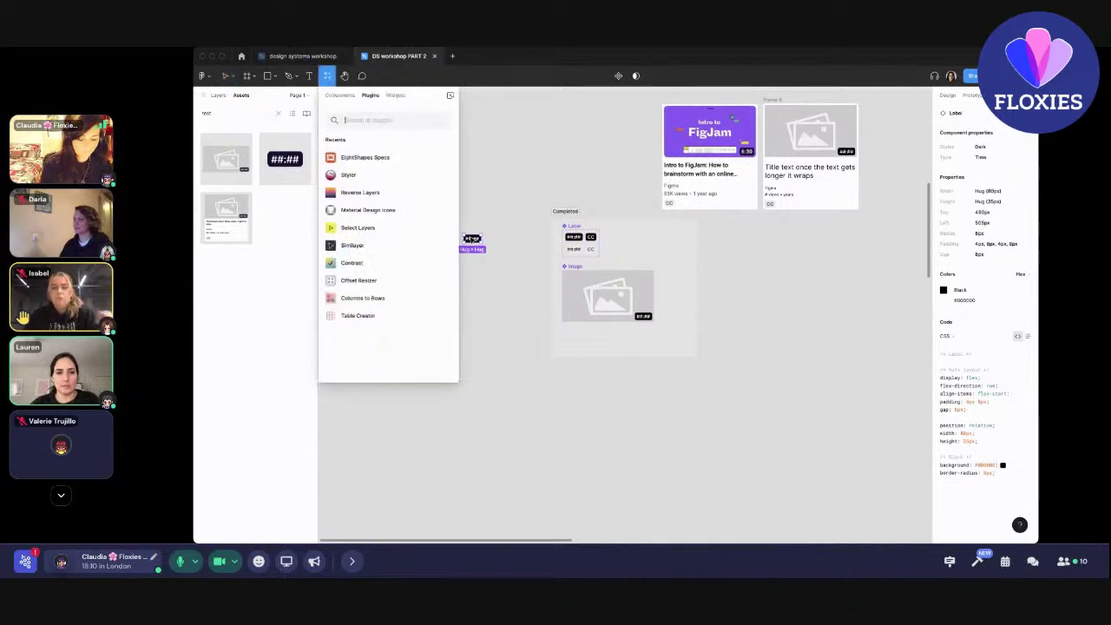
pyautogui.press('Escape')
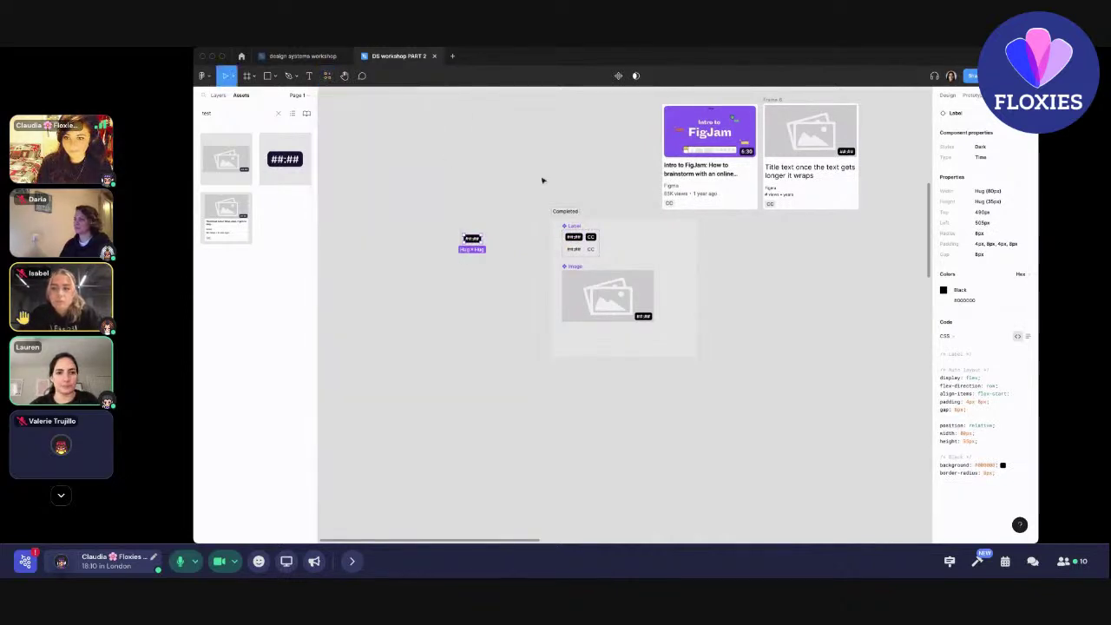
pyautogui.scroll(-3, 621, 279)
pyautogui.scroll(10, 687, 264)
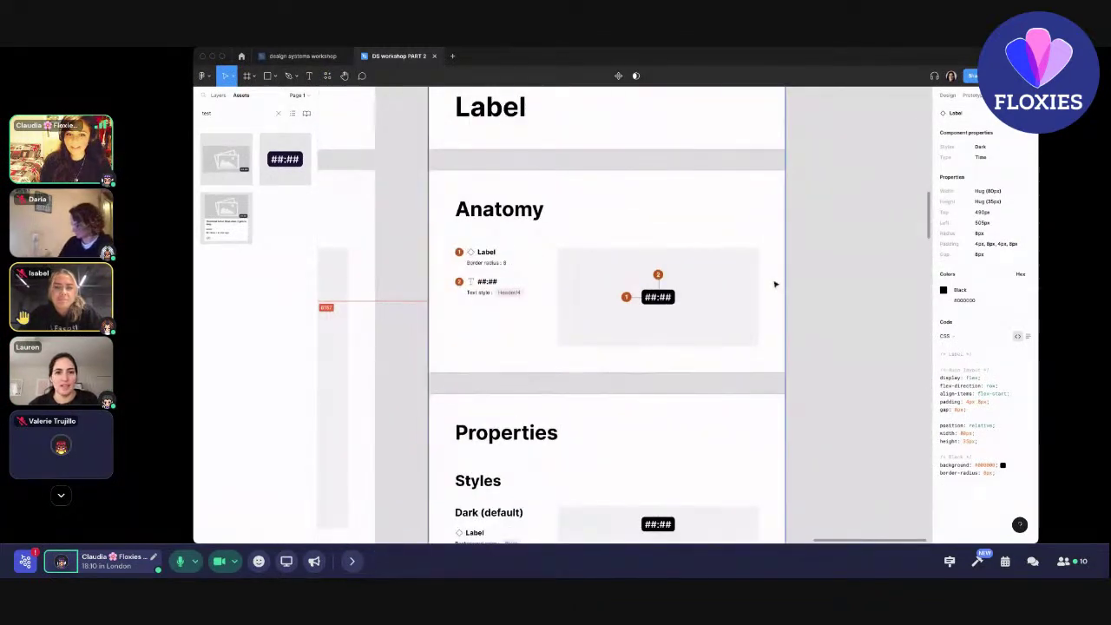
# Examine the Label specification's style and type properties and its layout and spacing section.
pyautogui.scroll(-5, 776, 284)
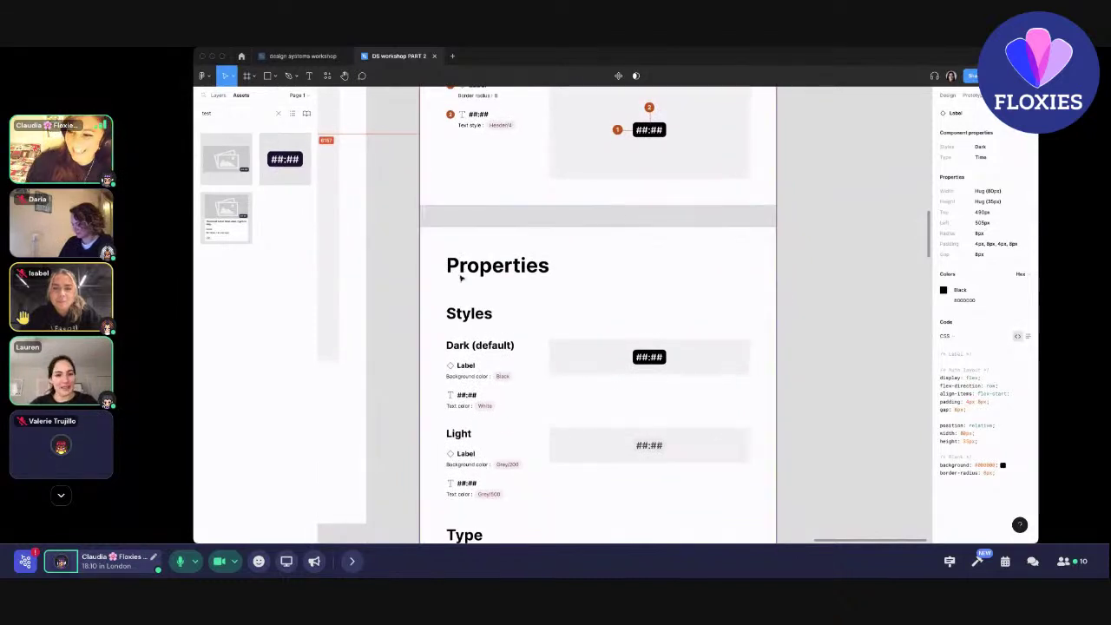
pyautogui.scroll(2, 484, 373)
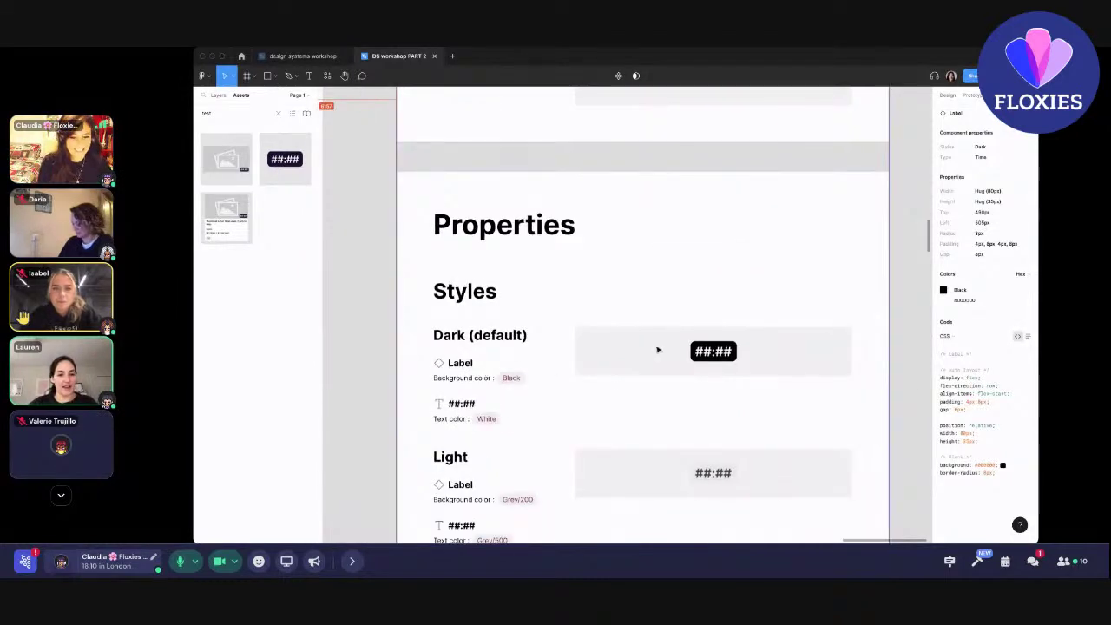
pyautogui.scroll(-2, 486, 427)
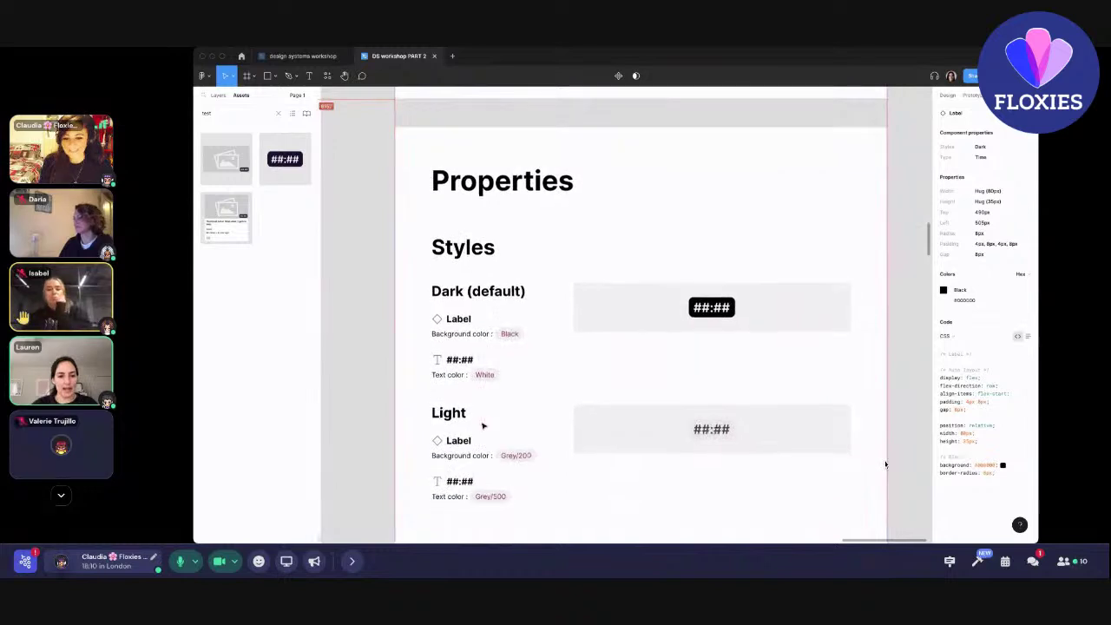
pyautogui.scroll(-2, 544, 408)
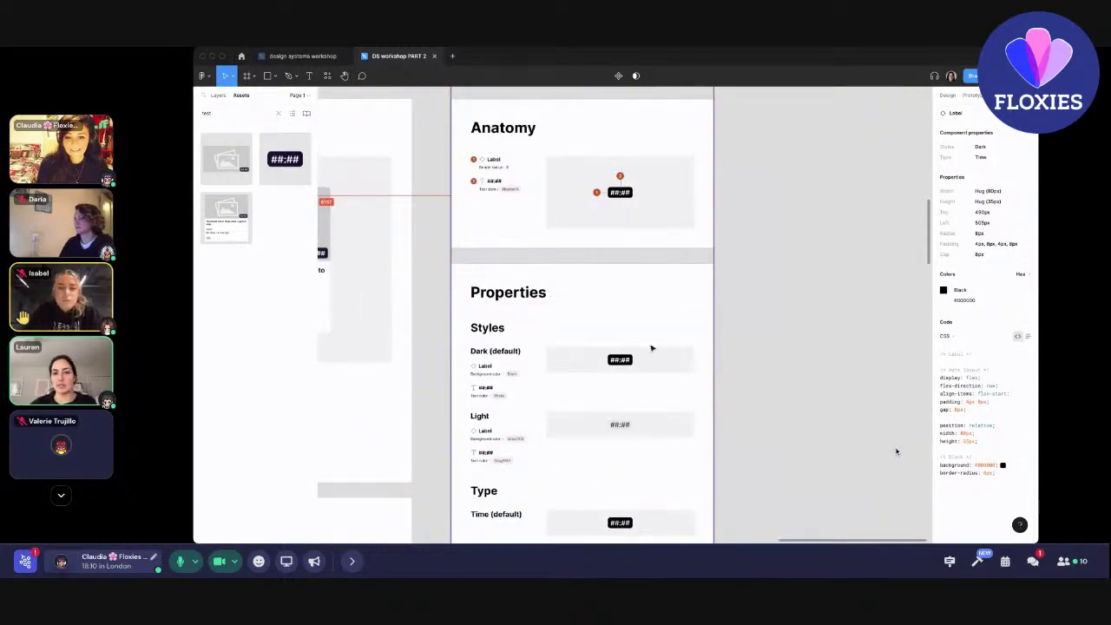
pyautogui.scroll(-4, 651, 348)
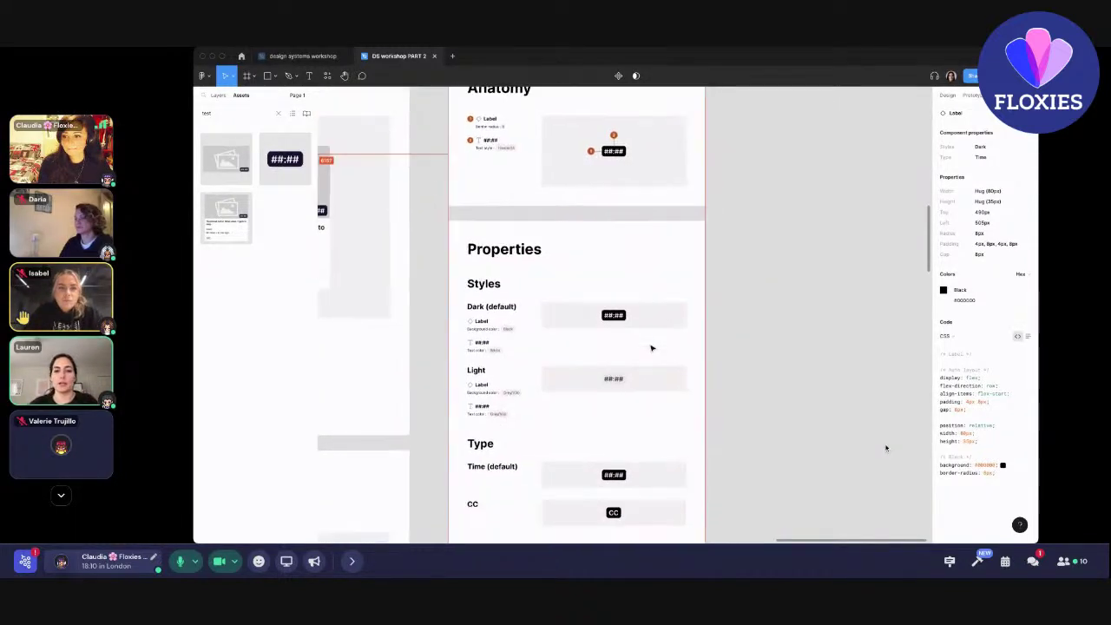
pyautogui.scroll(-2, 652, 348)
pyautogui.scroll(3, 682, 329)
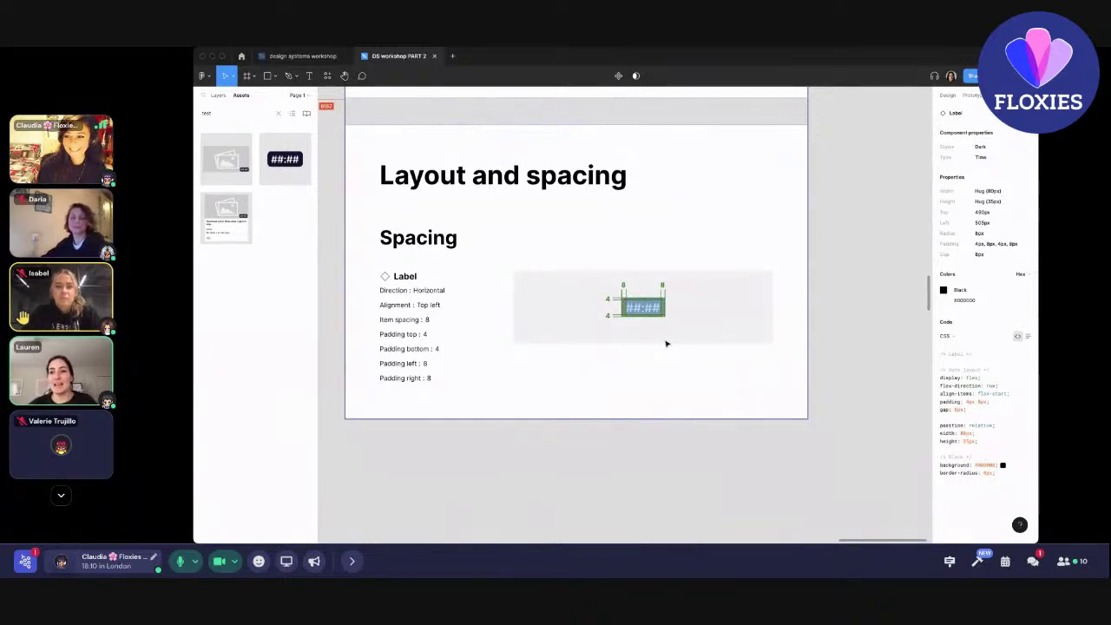
pyautogui.scroll(-5, 666, 344)
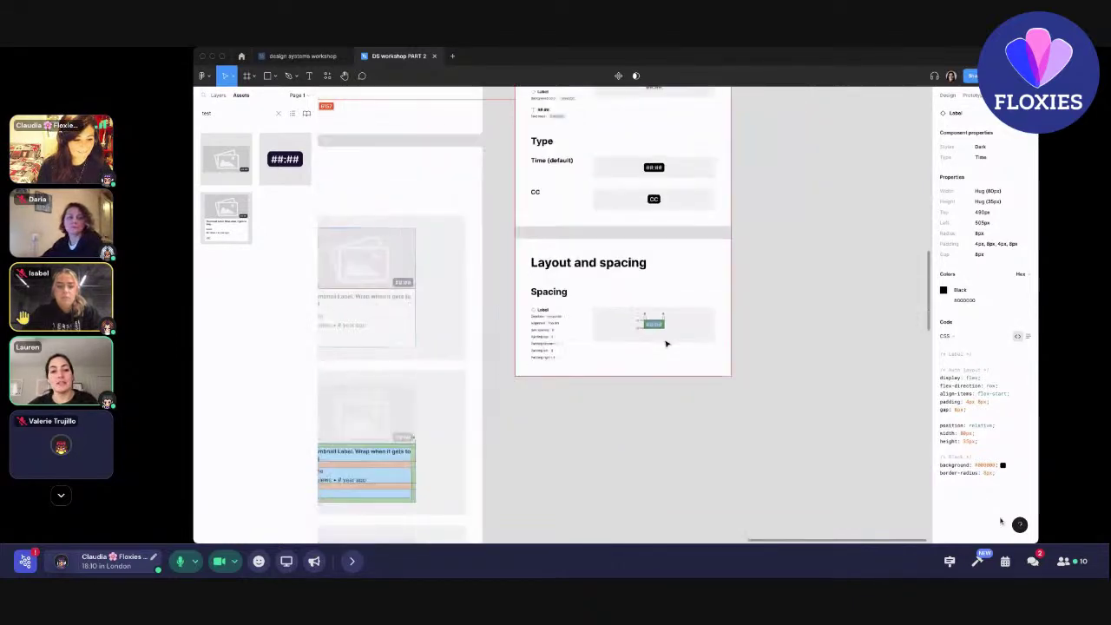
# Reply "right?" to the plugin comment in the room chat, check the newest messages, and close the chat.
pyautogui.click(1033, 561)
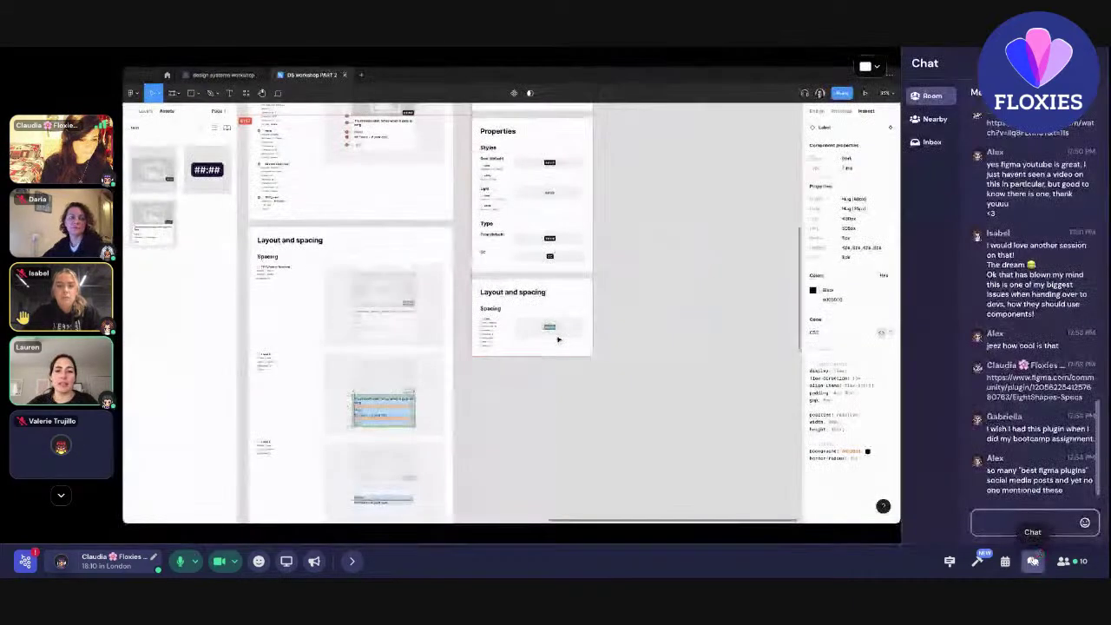
pyautogui.hscroll(-5, 558, 340)
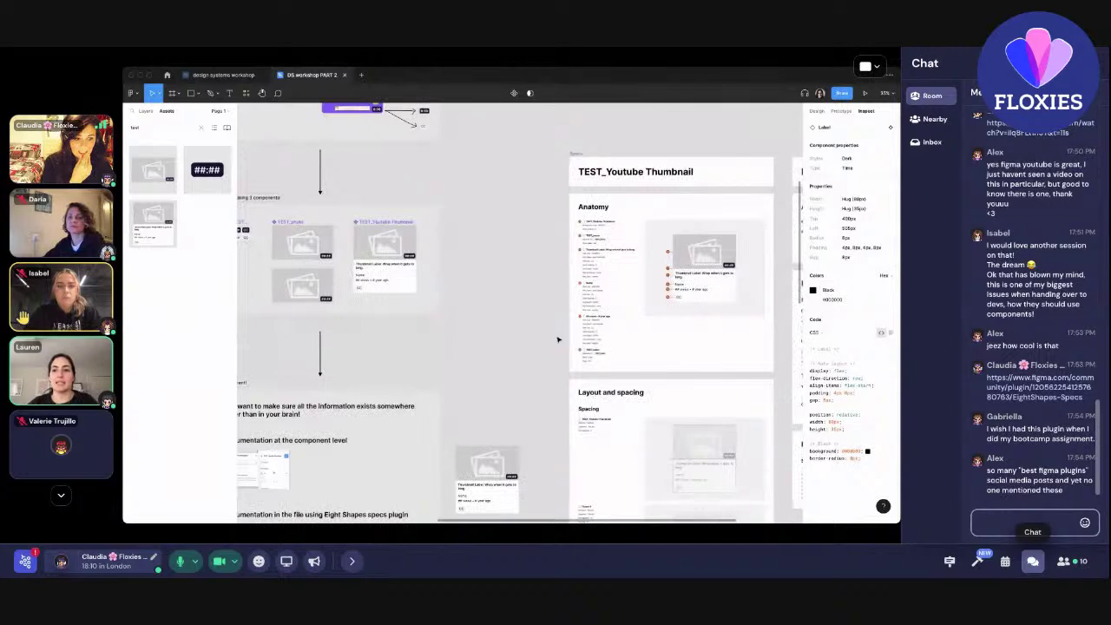
pyautogui.click(1016, 526)
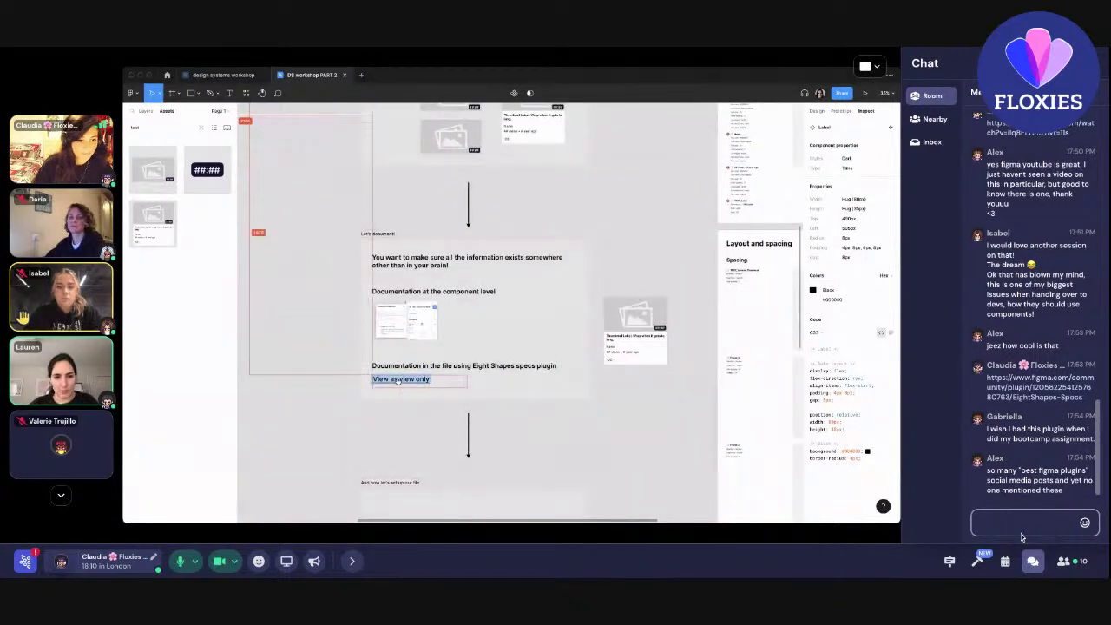
pyautogui.write('ri')
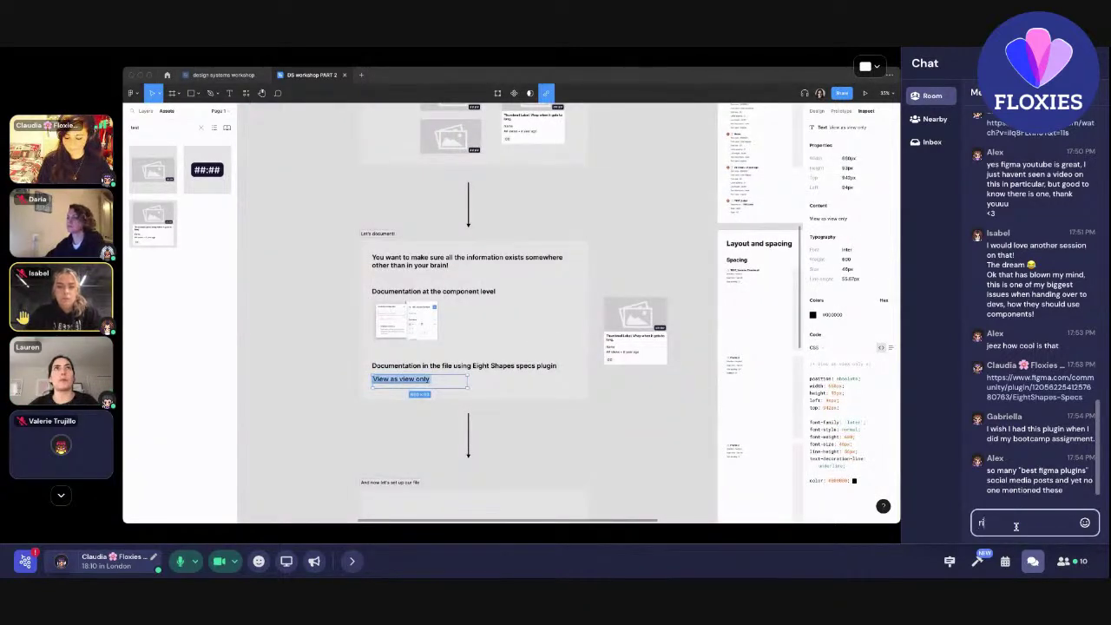
pyautogui.write('ght?')
pyautogui.press('Return')
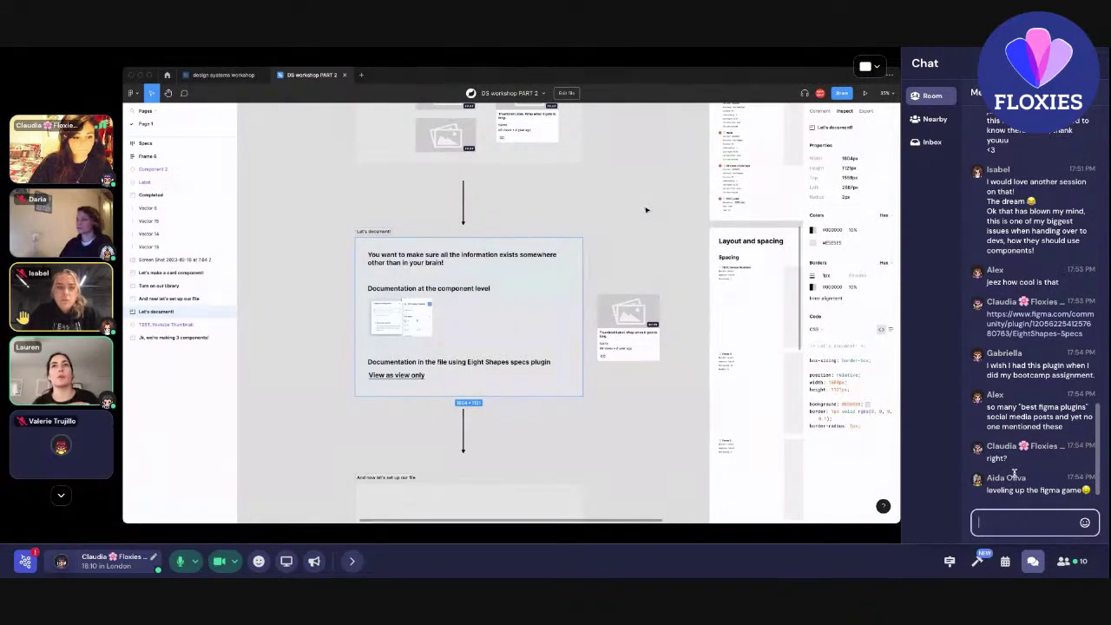
pyautogui.click(1032, 561)
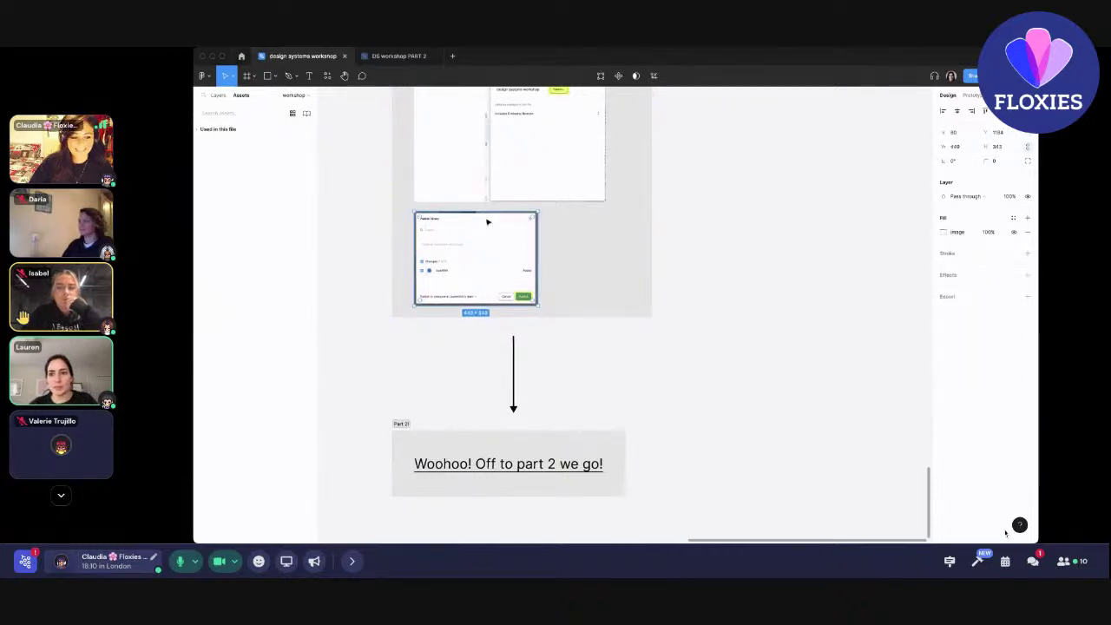
pyautogui.click(1033, 561)
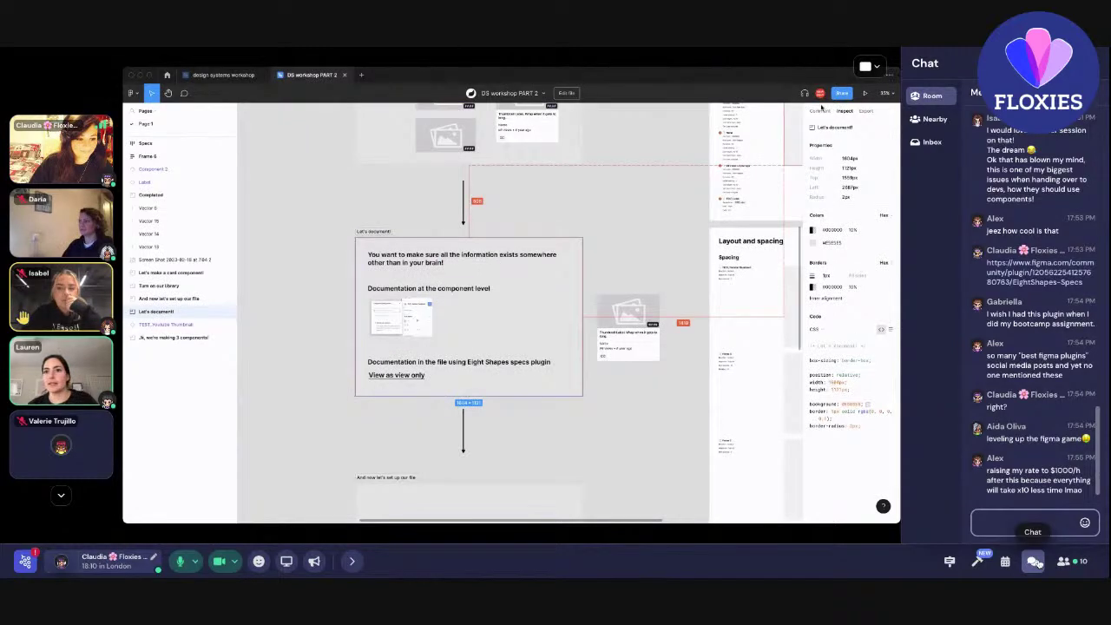
pyautogui.click(1033, 561)
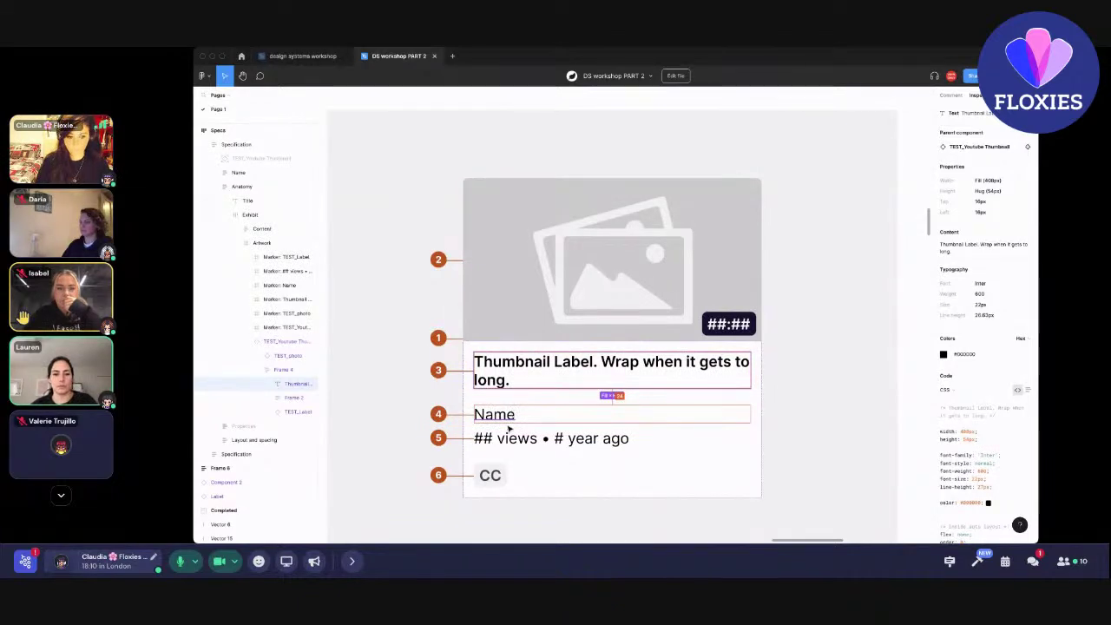
# Inspect the spacing between the "## views • # year ago" text and the elements around it in the thumbnail anatomy.
pyautogui.click(508, 438)
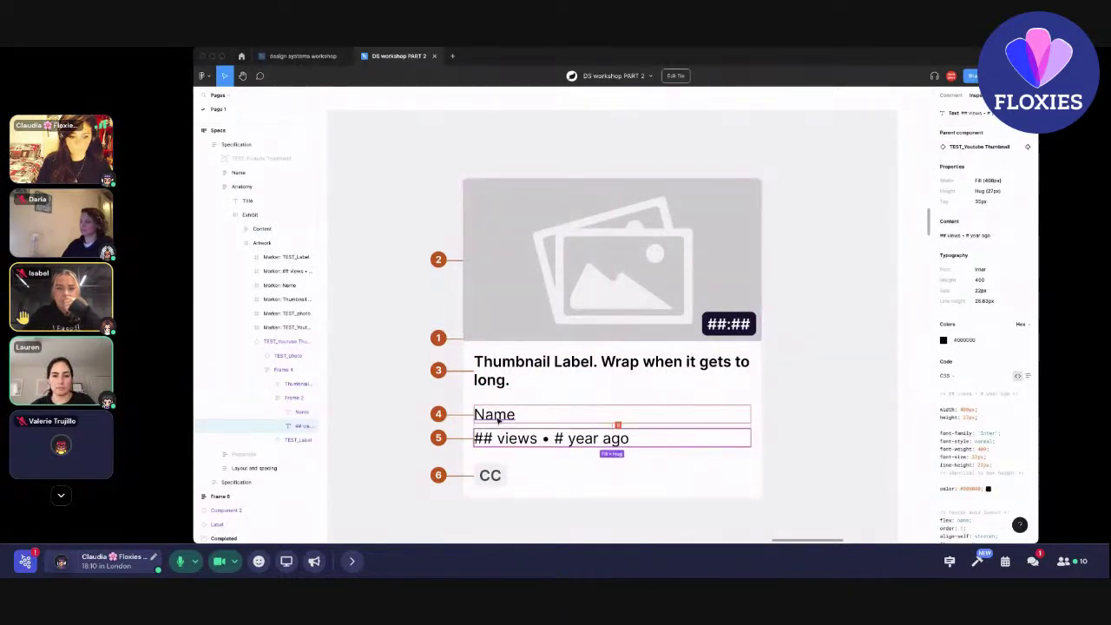
pyautogui.press('alt')
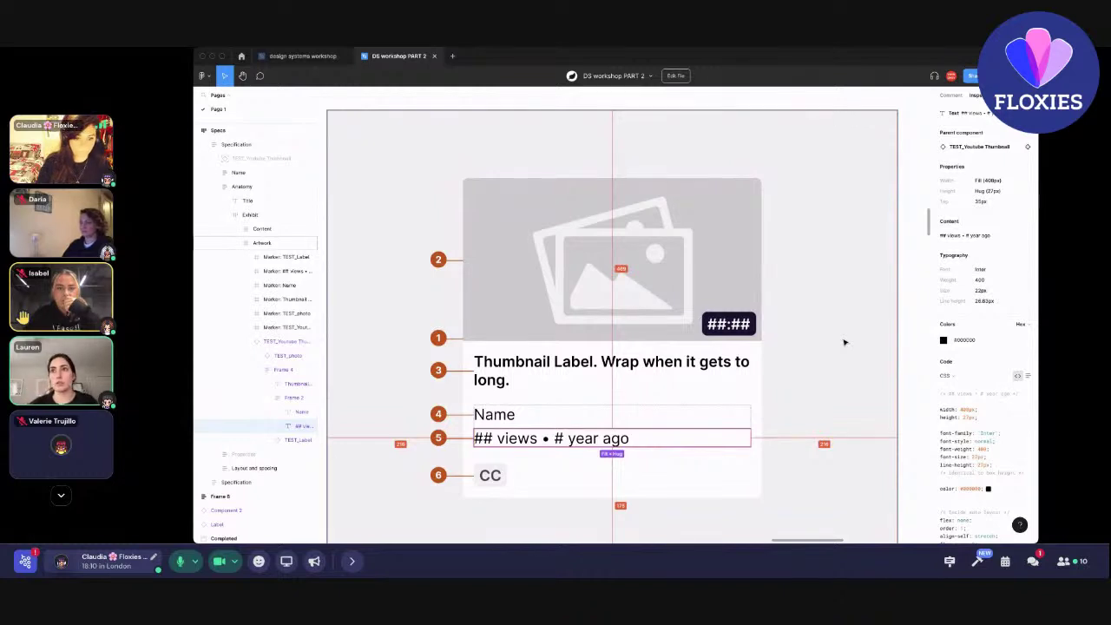
pyautogui.scroll(-5, 844, 342)
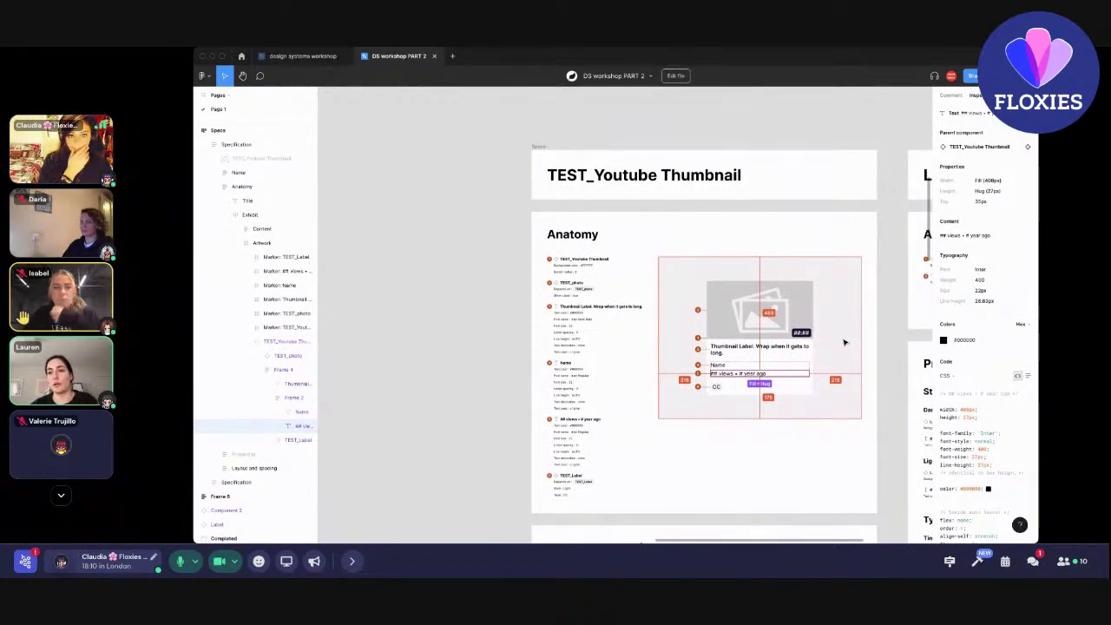
pyautogui.hscroll(4, 844, 342)
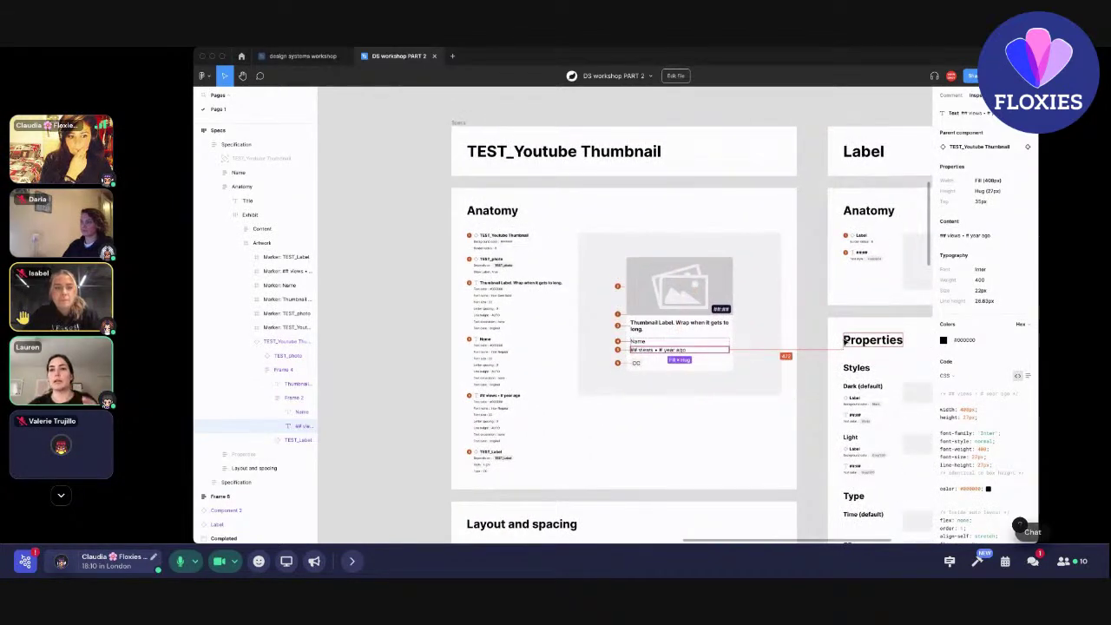
# Check the newest messages in the room chat and close the chat.
pyautogui.click(1033, 561)
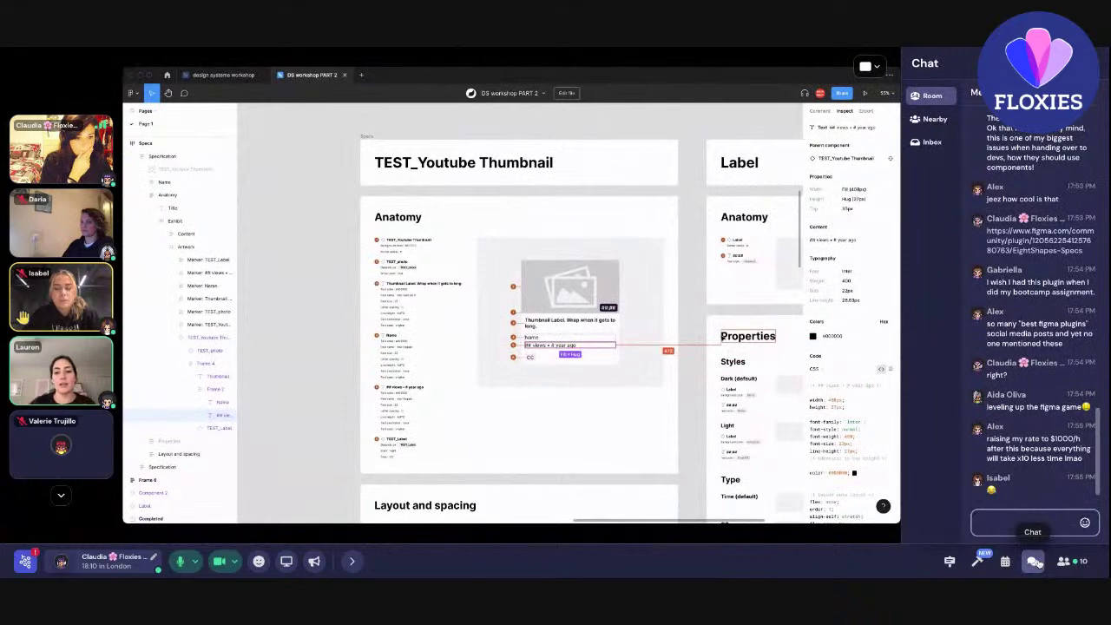
pyautogui.click(1033, 561)
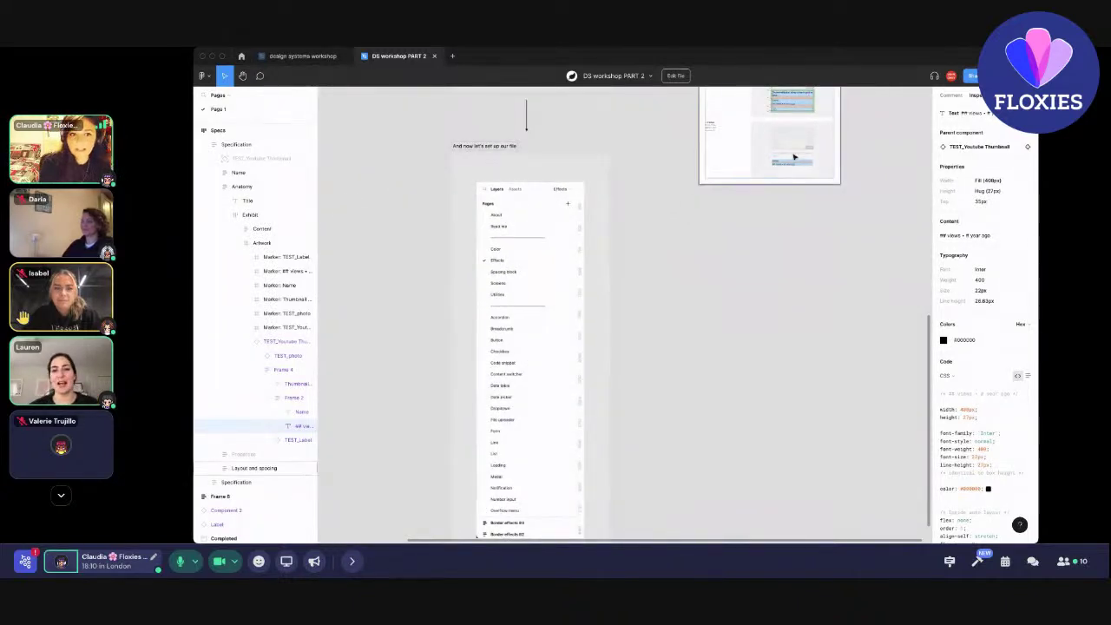
pyautogui.click(675, 76)
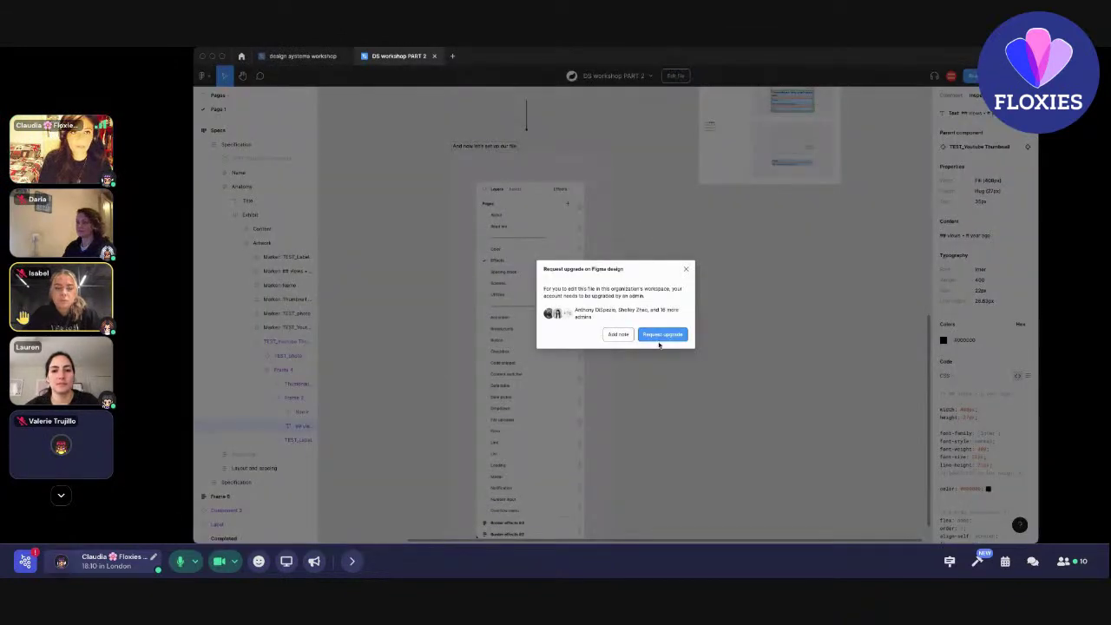
pyautogui.click(686, 270)
pyautogui.click(687, 277)
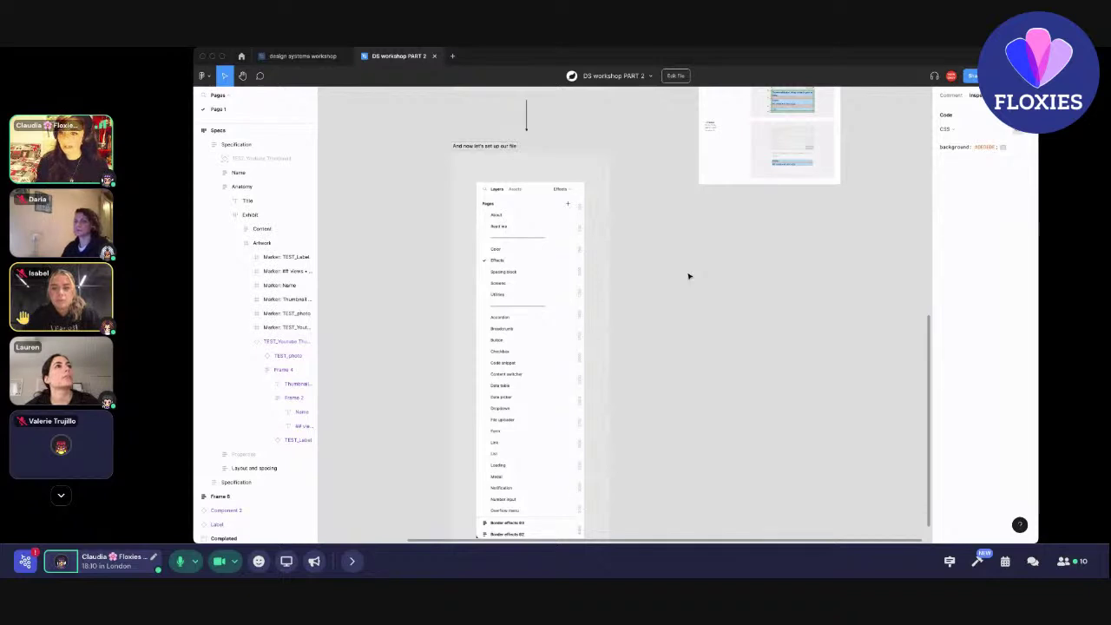
# Examine the style notes, color palette and renaming instructions in the design systems workshop file.
pyautogui.click(303, 55)
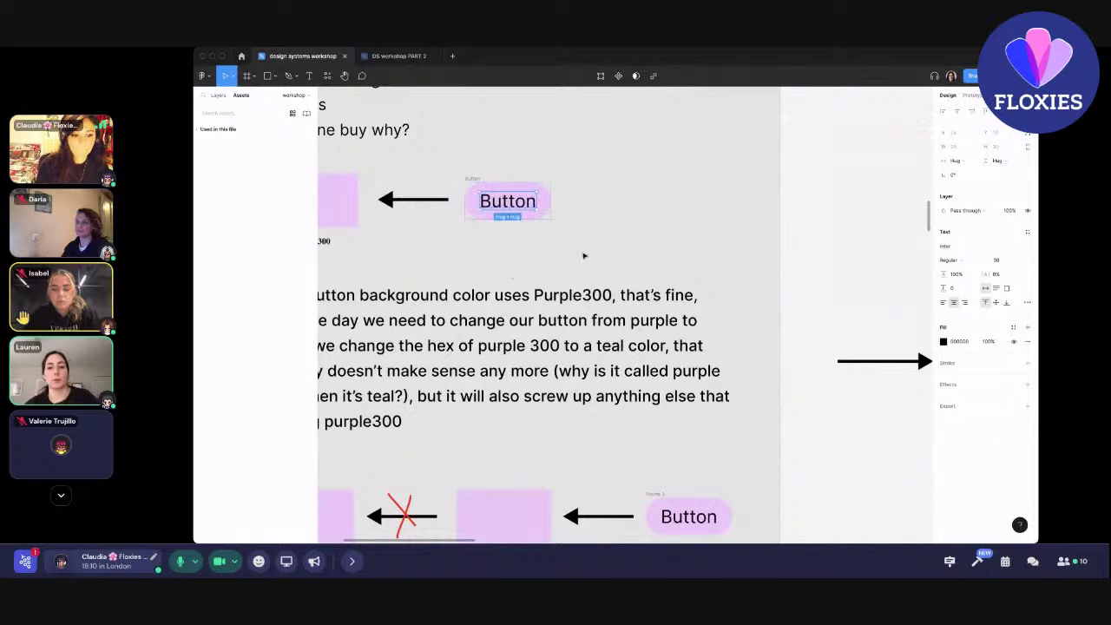
pyautogui.scroll(-5, 586, 252)
pyautogui.scroll(2, 677, 173)
pyautogui.click(640, 129)
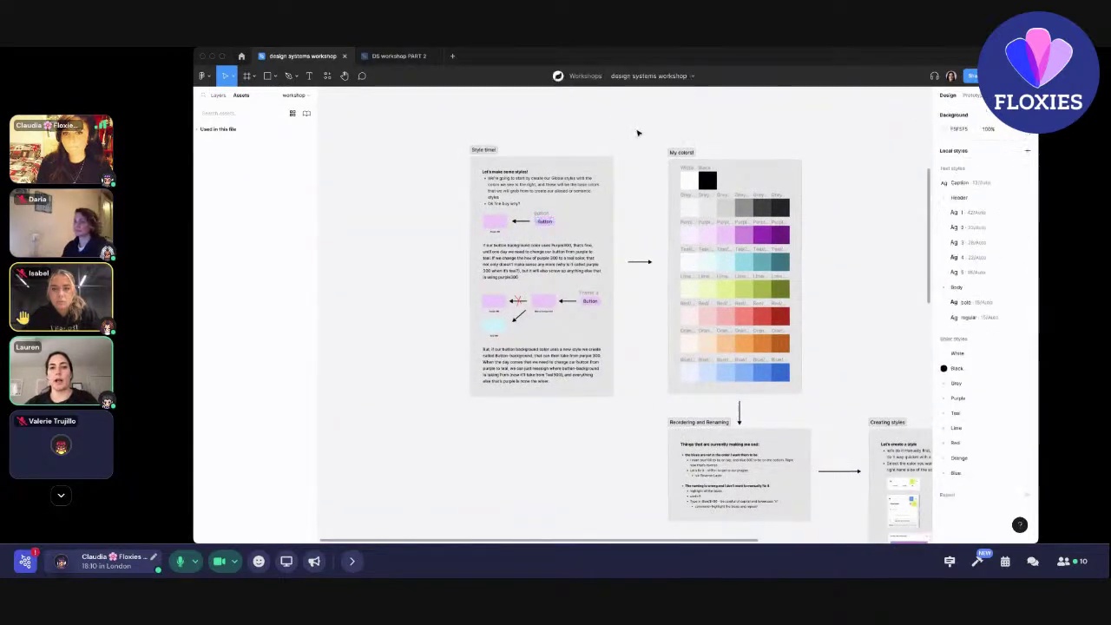
pyautogui.hscroll(3, 640, 129)
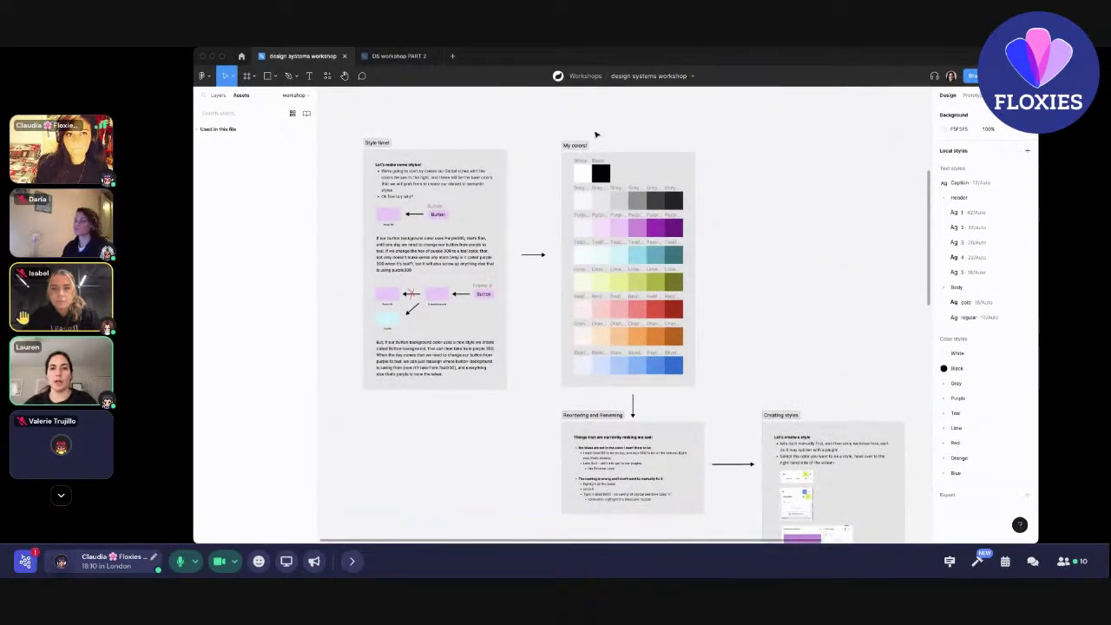
pyautogui.hscroll(3, 742, 166)
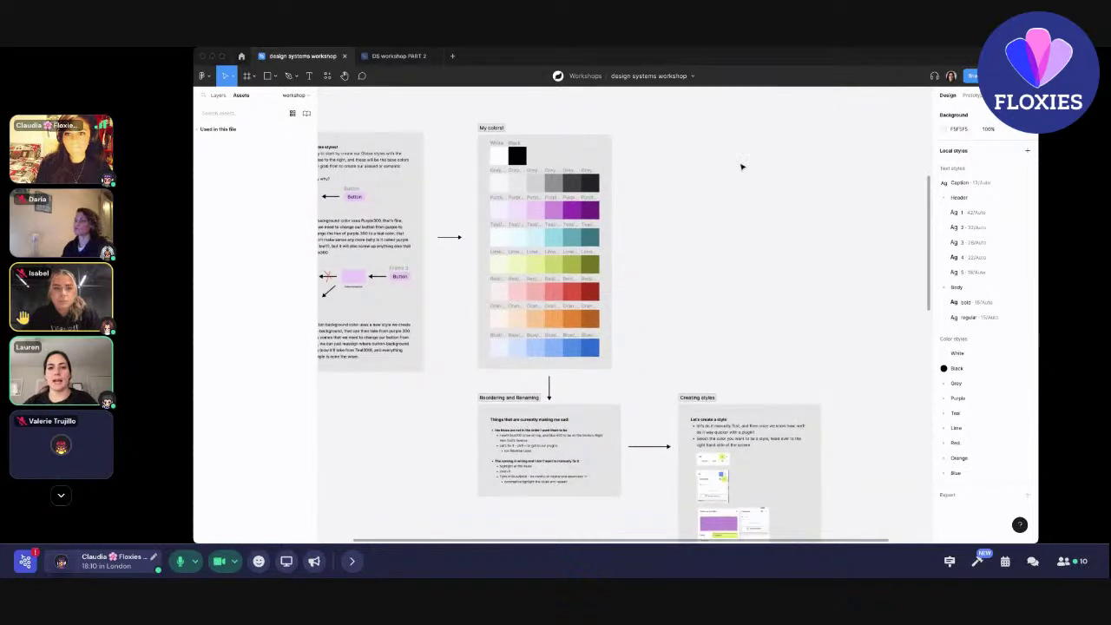
# Close the view-only DS workshop PART 2 file and reopen it for editing from the Workshops project.
pyautogui.click(398, 56)
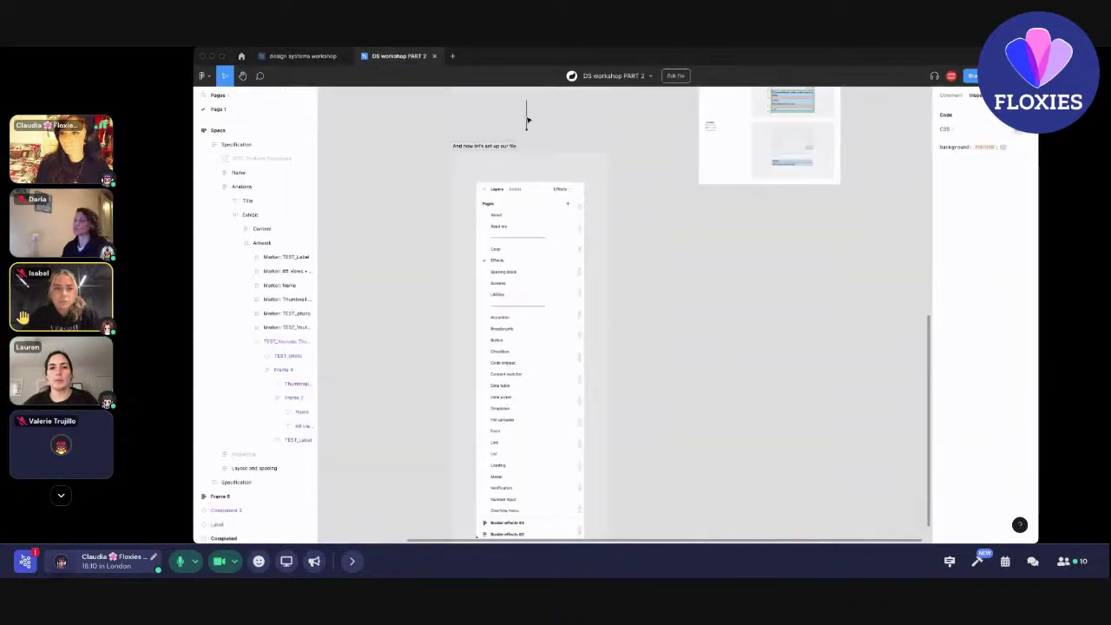
pyautogui.scroll(5, 707, 290)
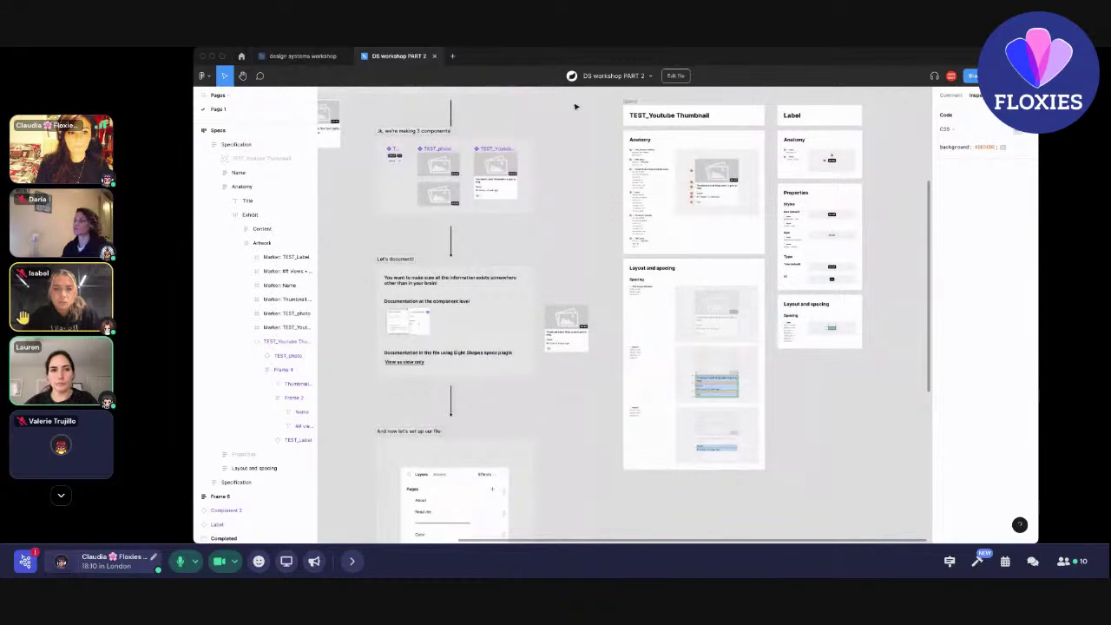
pyautogui.click(436, 57)
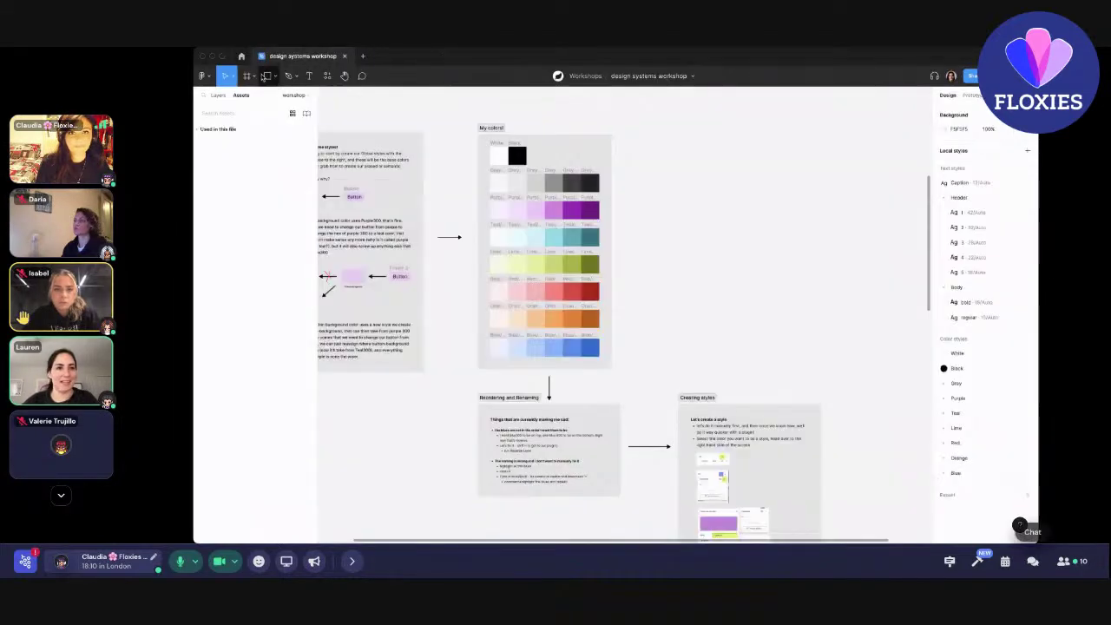
pyautogui.click(242, 56)
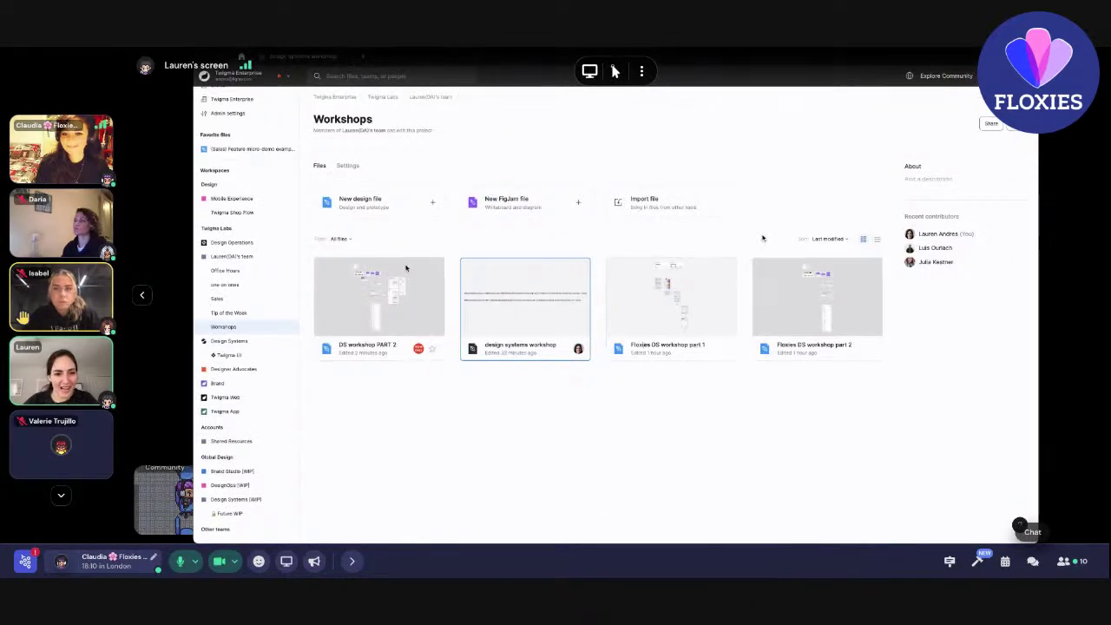
pyautogui.doubleClick(402, 298)
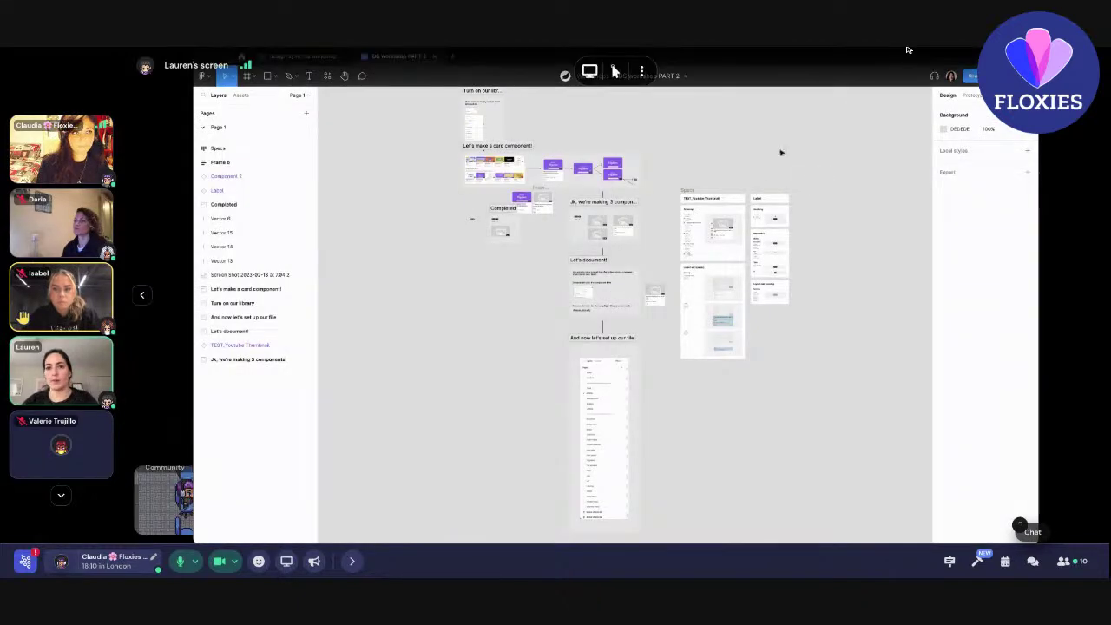
pyautogui.scroll(3, 704, 227)
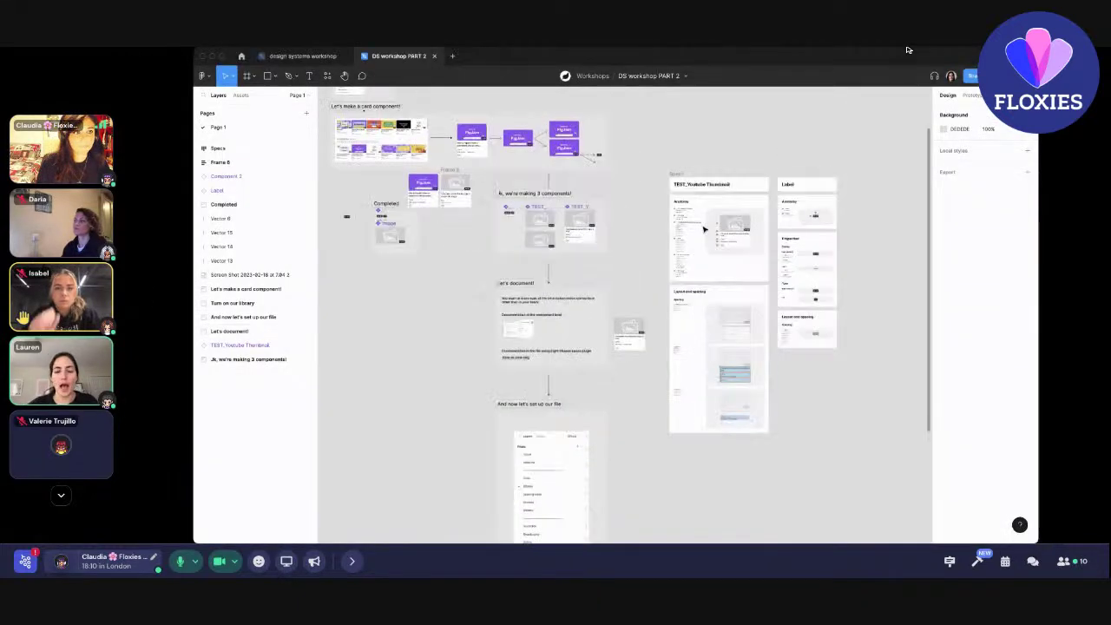
# Show the prototype settings for the Specs frame, dismiss the video prototype announcement, and deselect the frame.
pyautogui.click(676, 173)
pyautogui.scroll(4, 740, 174)
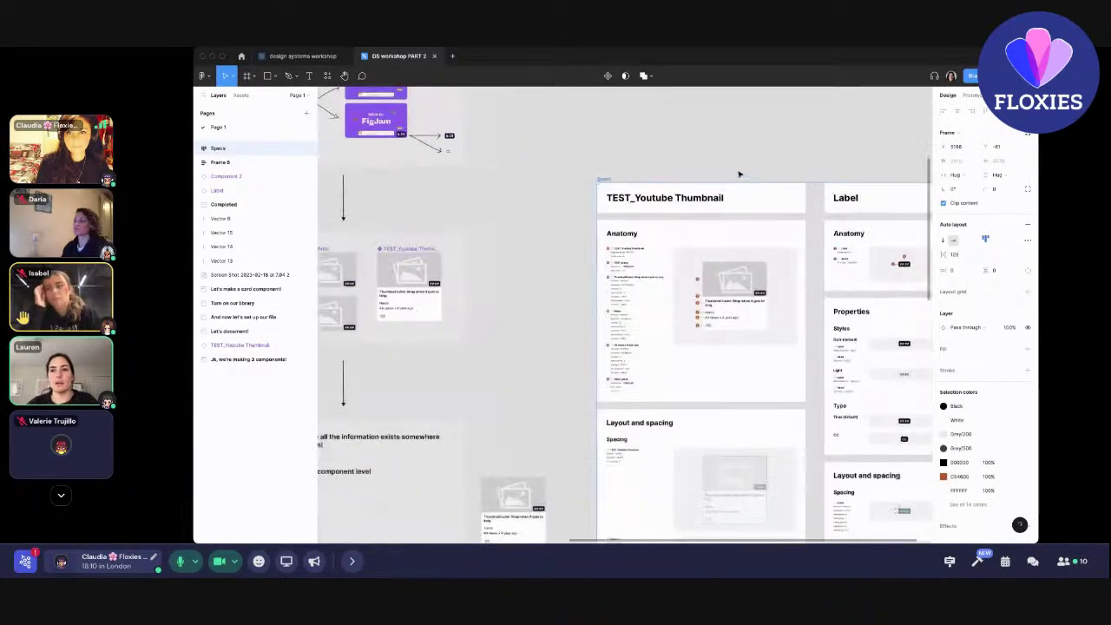
pyautogui.click(972, 95)
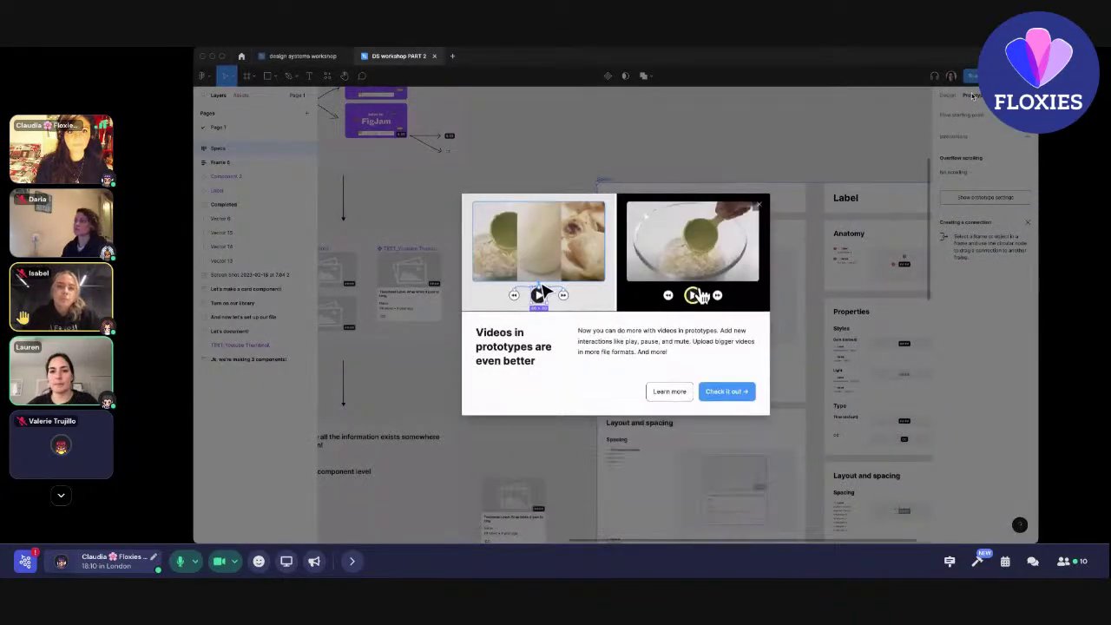
pyautogui.click(665, 391)
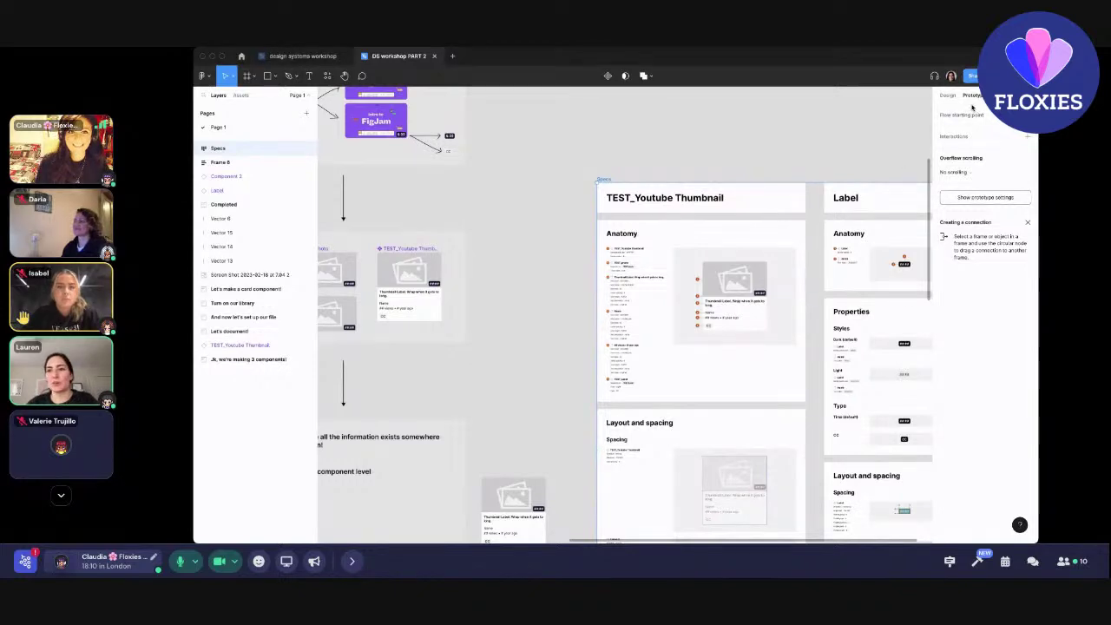
pyautogui.click(784, 117)
pyautogui.hscroll(2, 595, 142)
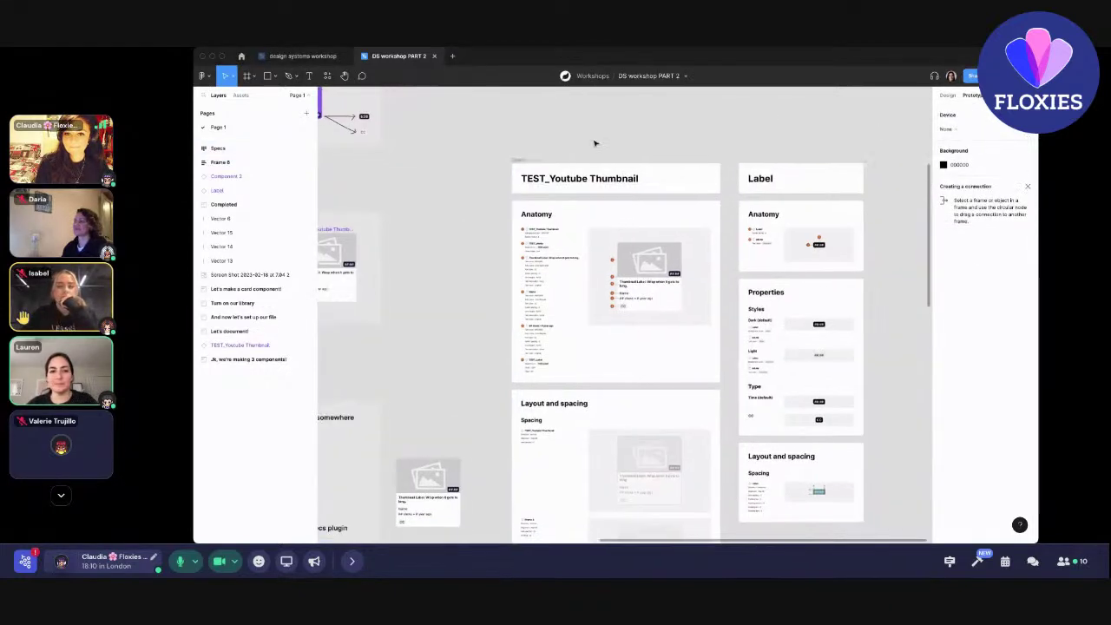
# Present the Specs frame as a prototype and scale it to fit the screen.
pyautogui.click(519, 161)
pyautogui.press('super+alt+Return')
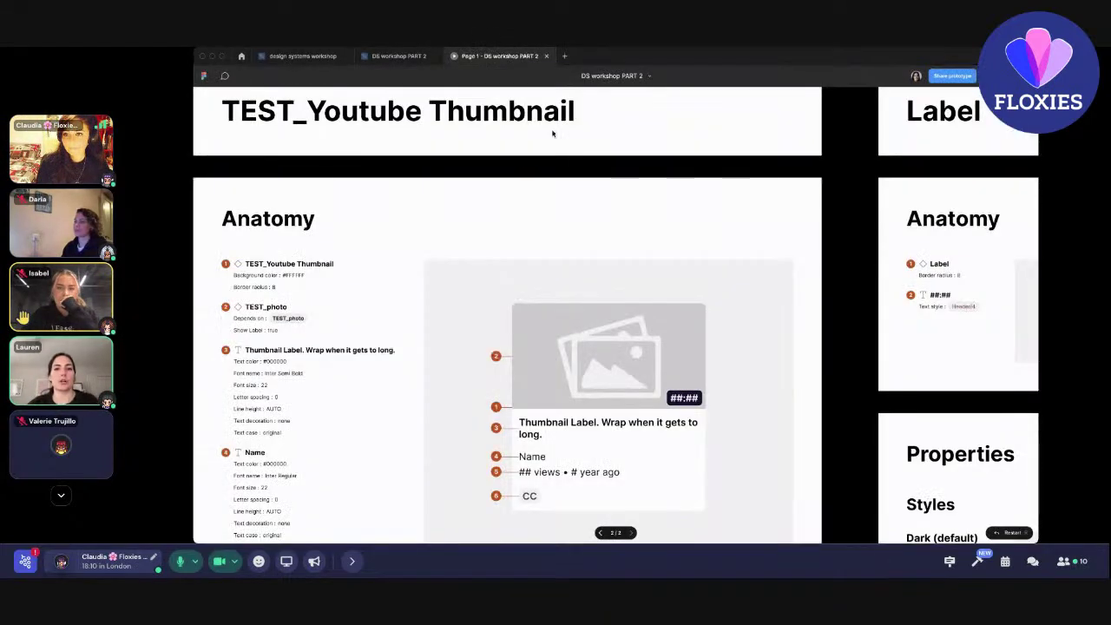
pyautogui.click(996, 76)
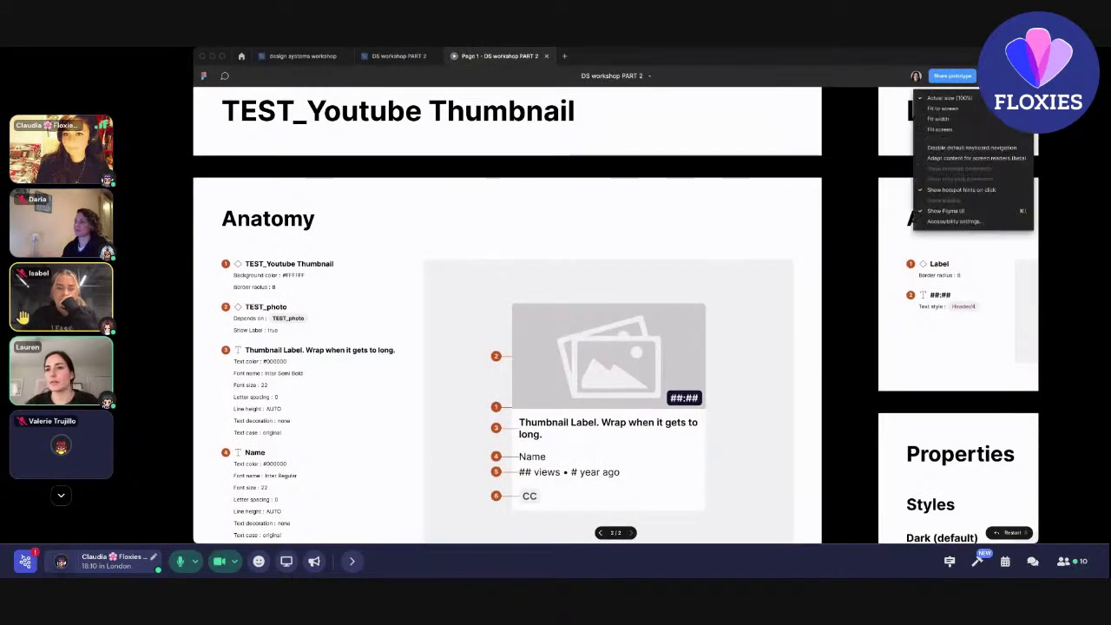
pyautogui.click(947, 108)
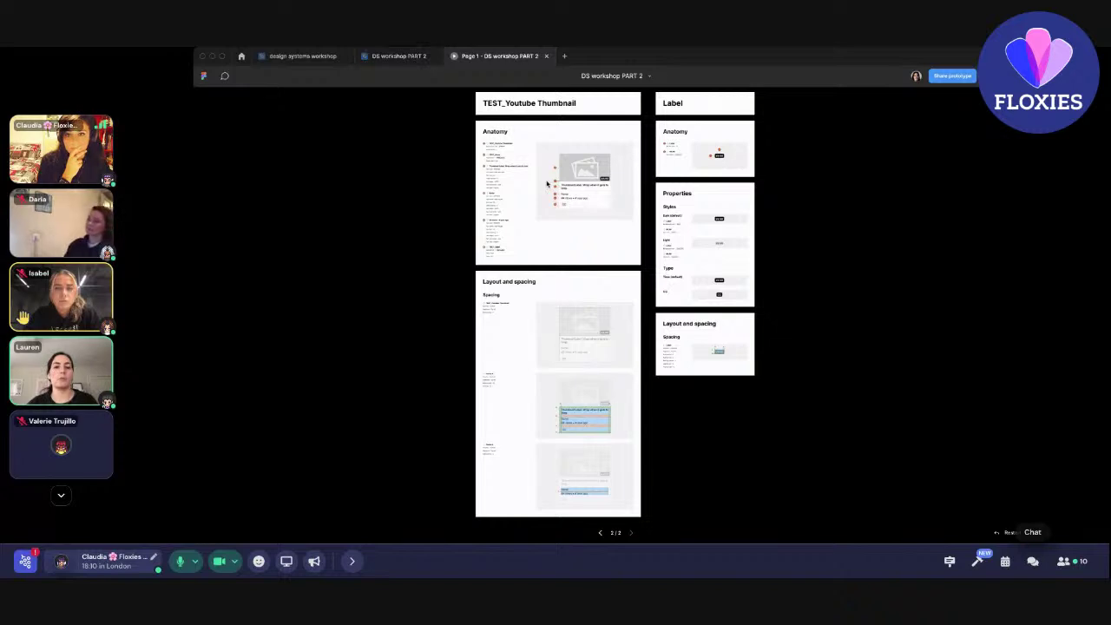
# Move the thumbnail out of the Anatomy's Artwork frame to sit beside the attribute list, and check the change in the prototype.
pyautogui.click(386, 57)
pyautogui.click(647, 243)
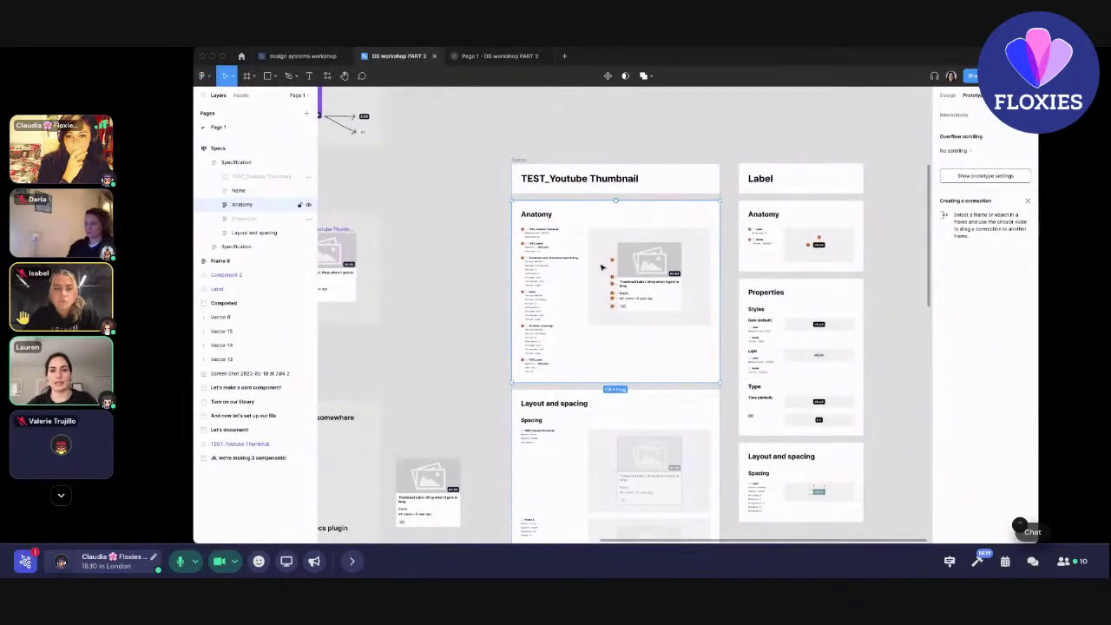
pyautogui.click(493, 213)
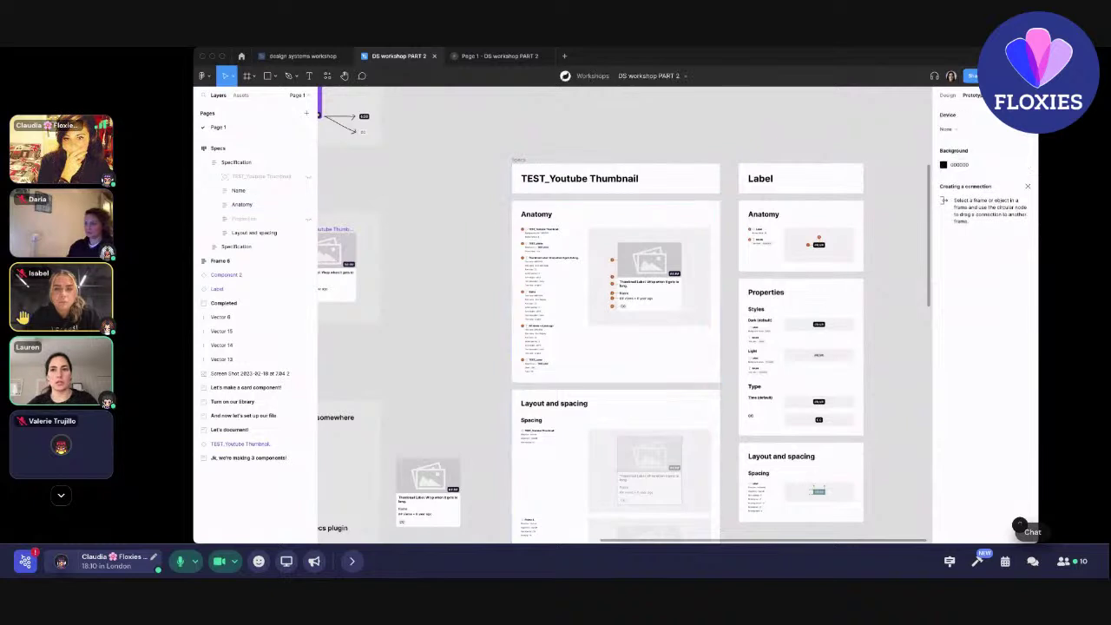
pyautogui.click(947, 95)
pyautogui.doubleClick(643, 260)
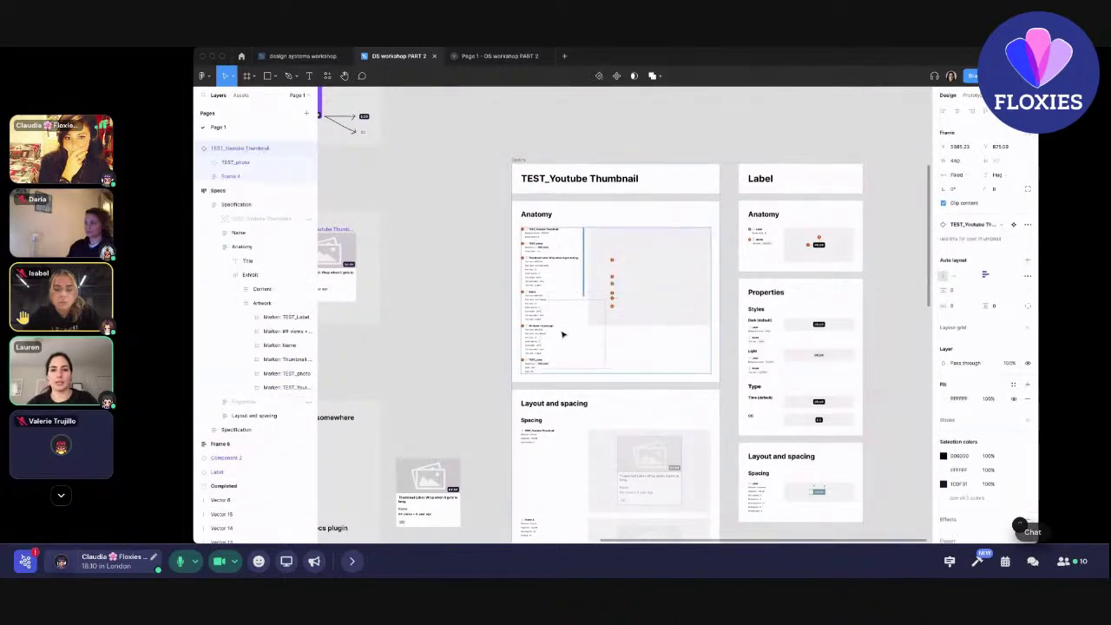
pyautogui.click(499, 56)
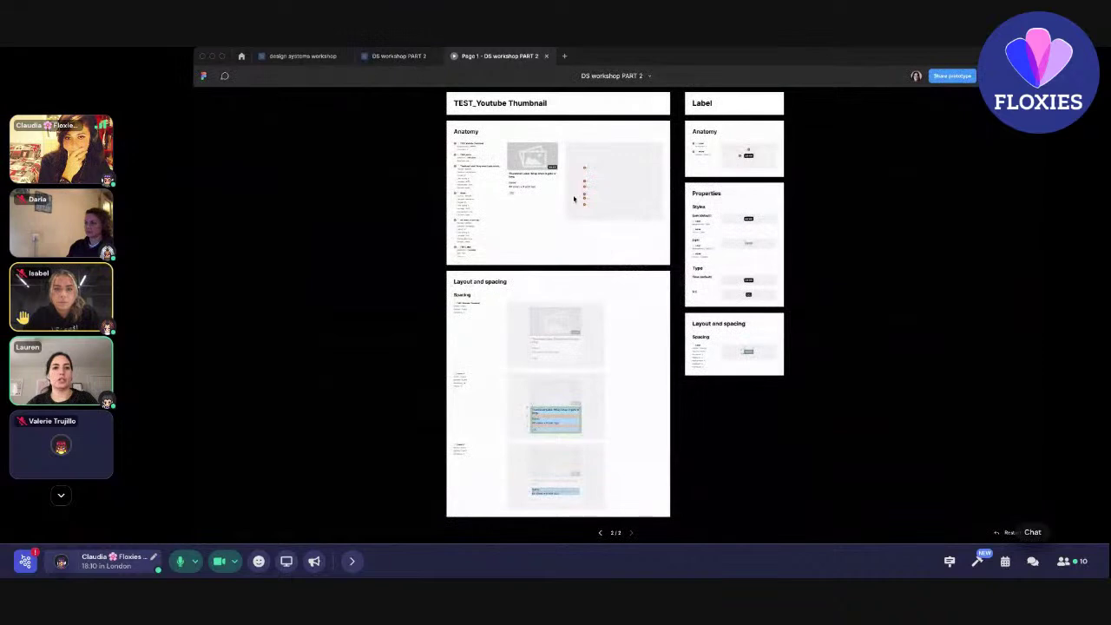
# Return to the DS workshop PART 2 design file and review the file setup page list and the specifications.
pyautogui.click(395, 59)
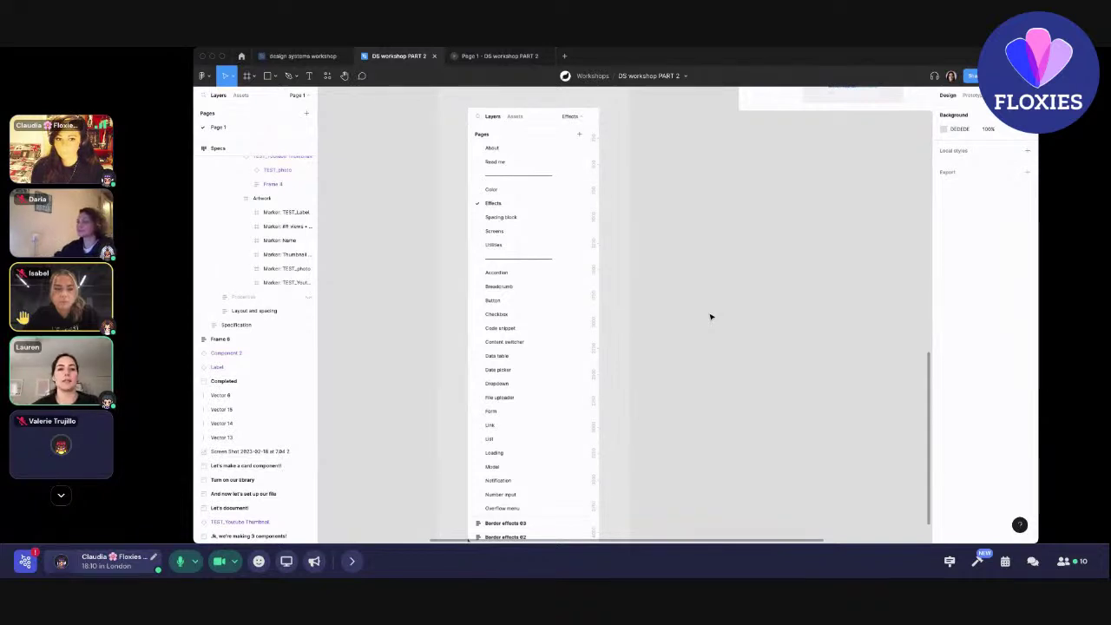
pyautogui.scroll(-5, 724, 327)
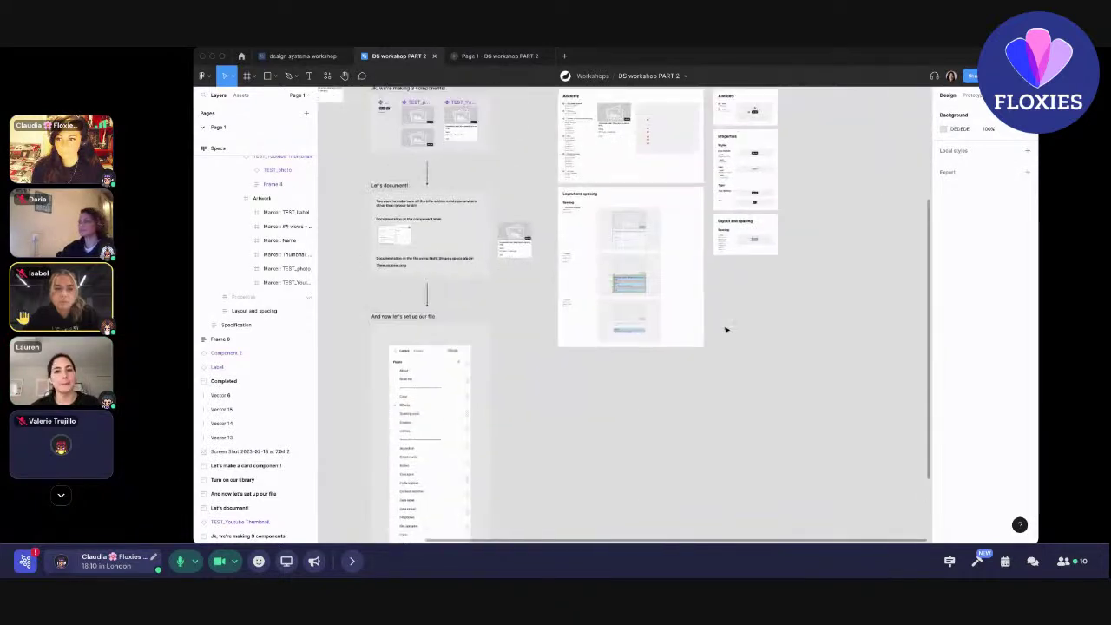
pyautogui.scroll(1, 726, 329)
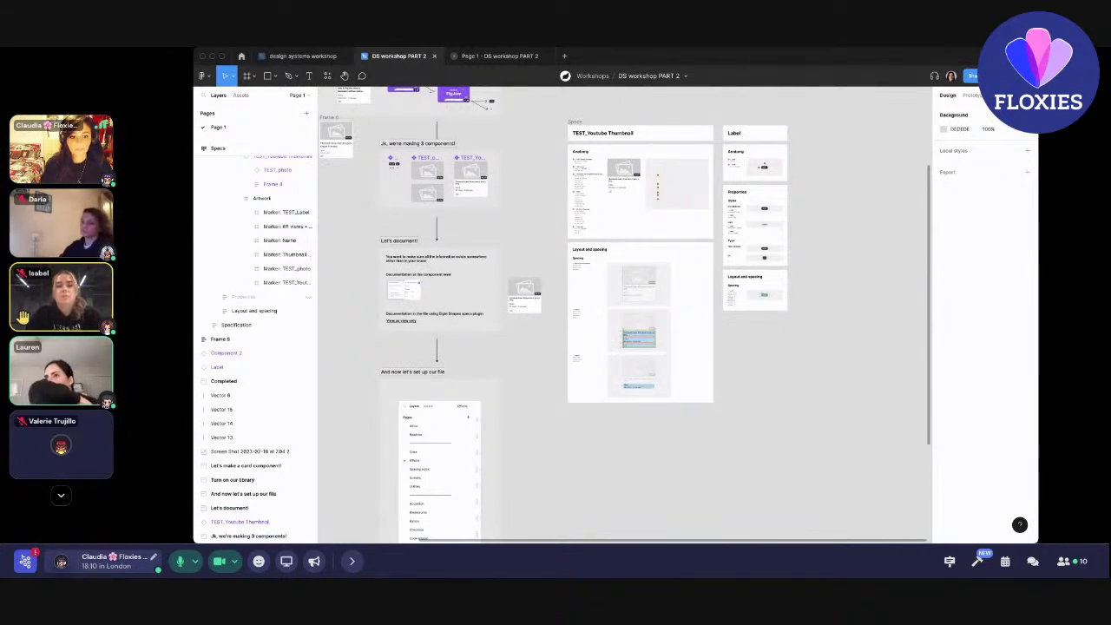
pyautogui.moveTo(855, 158)
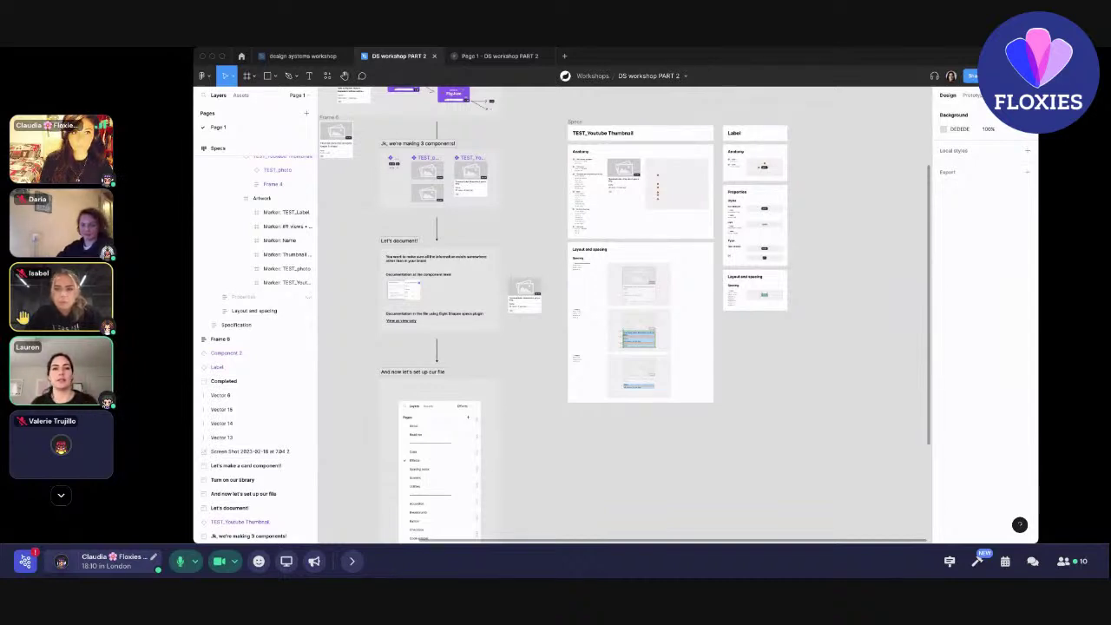
pyautogui.click(1033, 562)
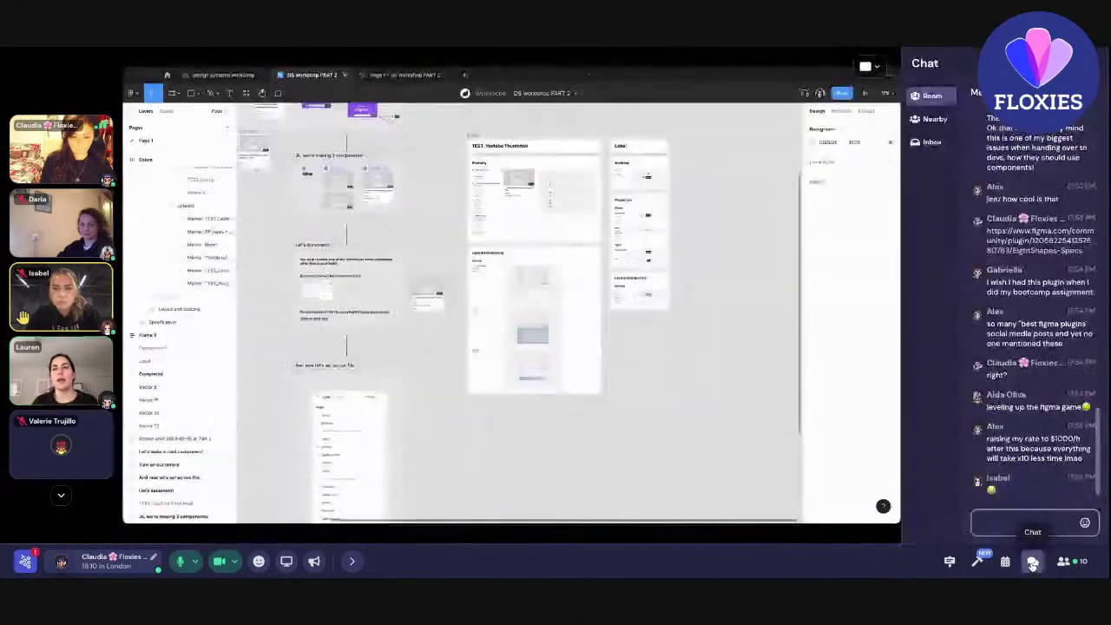
pyautogui.click(1015, 518)
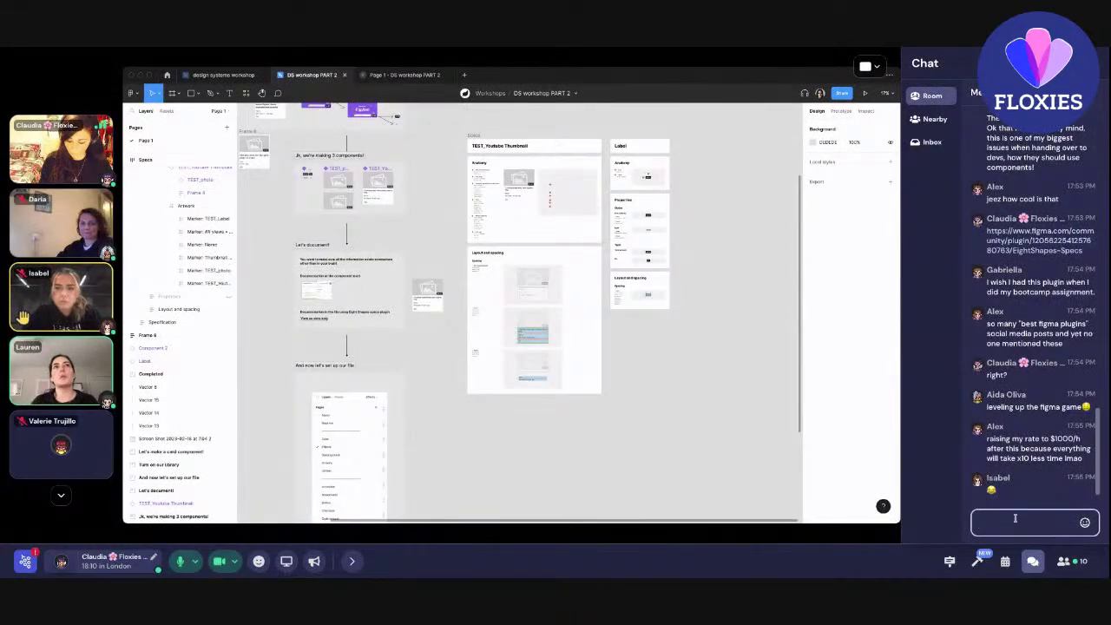
pyautogui.write('https://www.designsystems.com/')
pyautogui.press('Return')
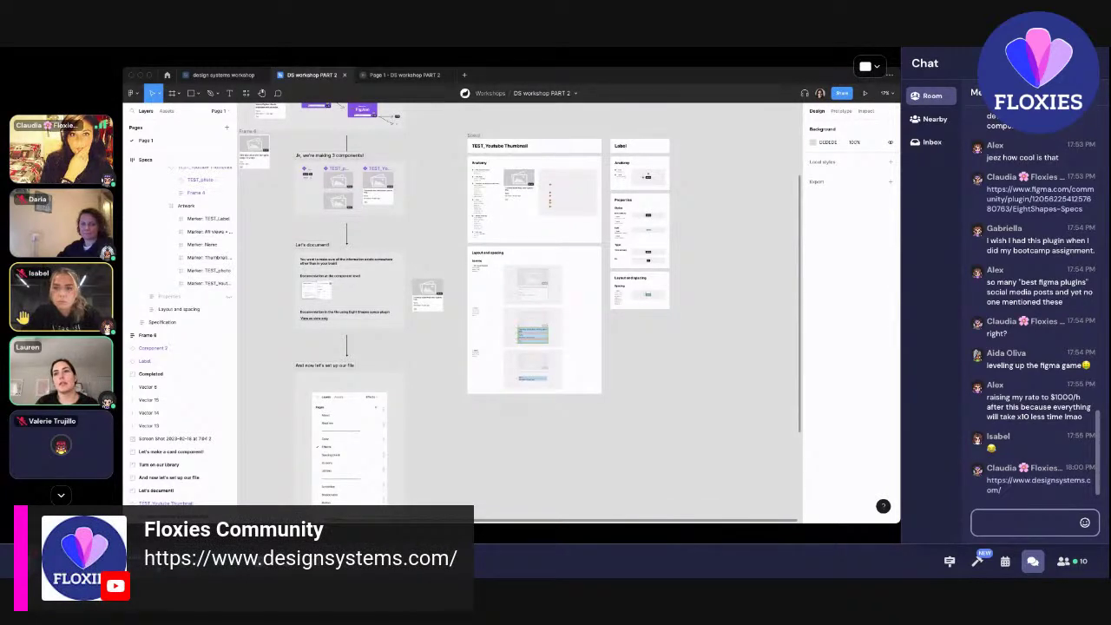
pyautogui.click(1024, 523)
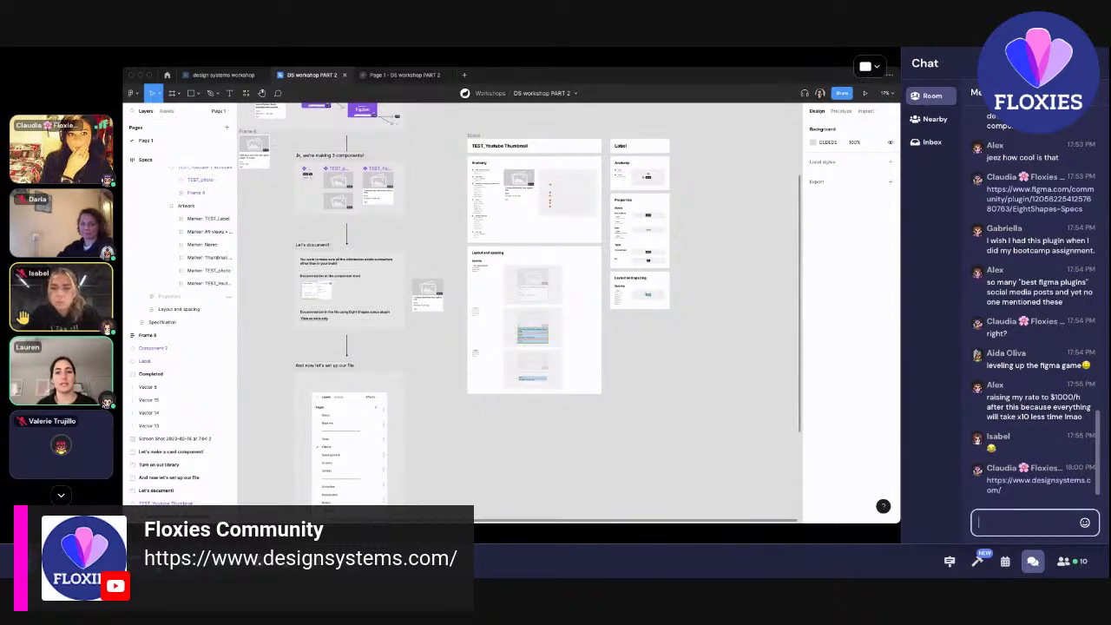
pyautogui.click(1033, 561)
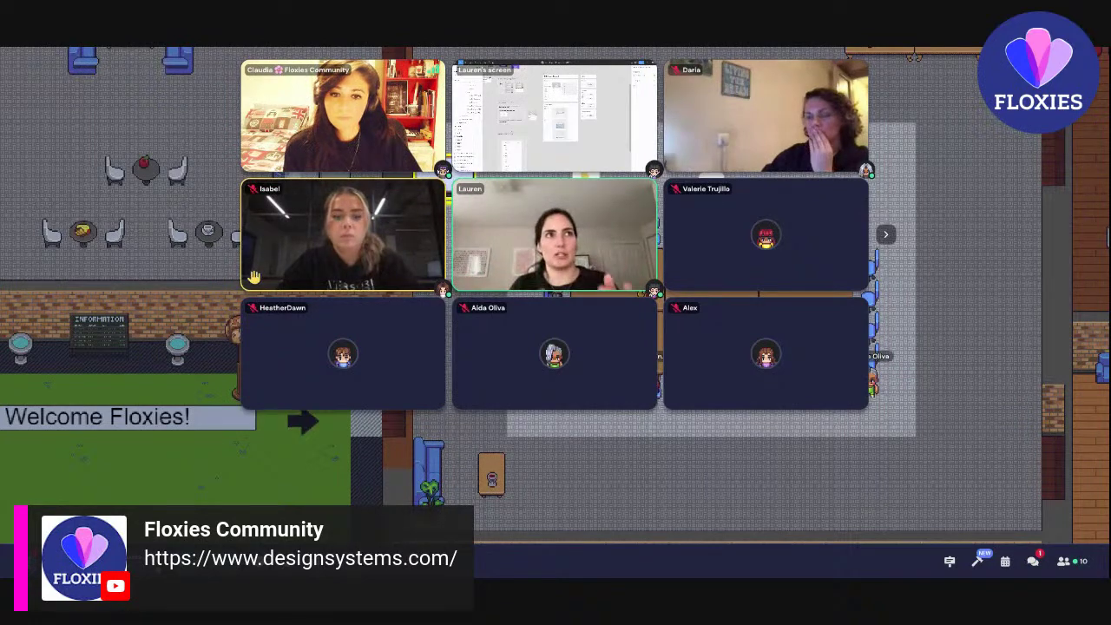
# Read the new message in the room chat, and enlarge the presenter's camera video.
pyautogui.click(1032, 562)
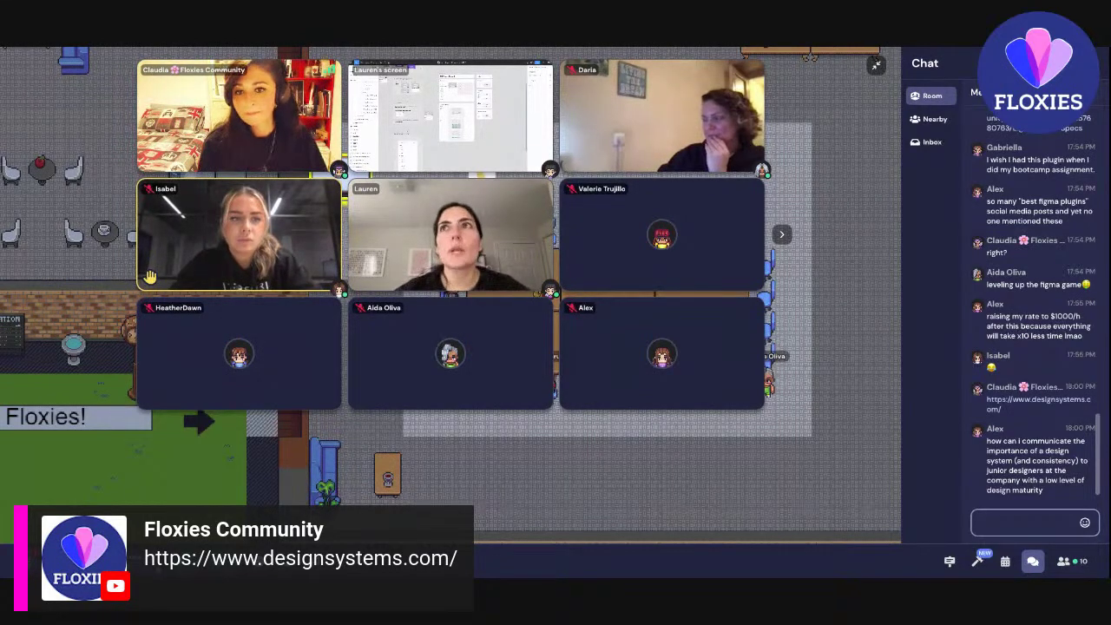
pyautogui.click(1037, 564)
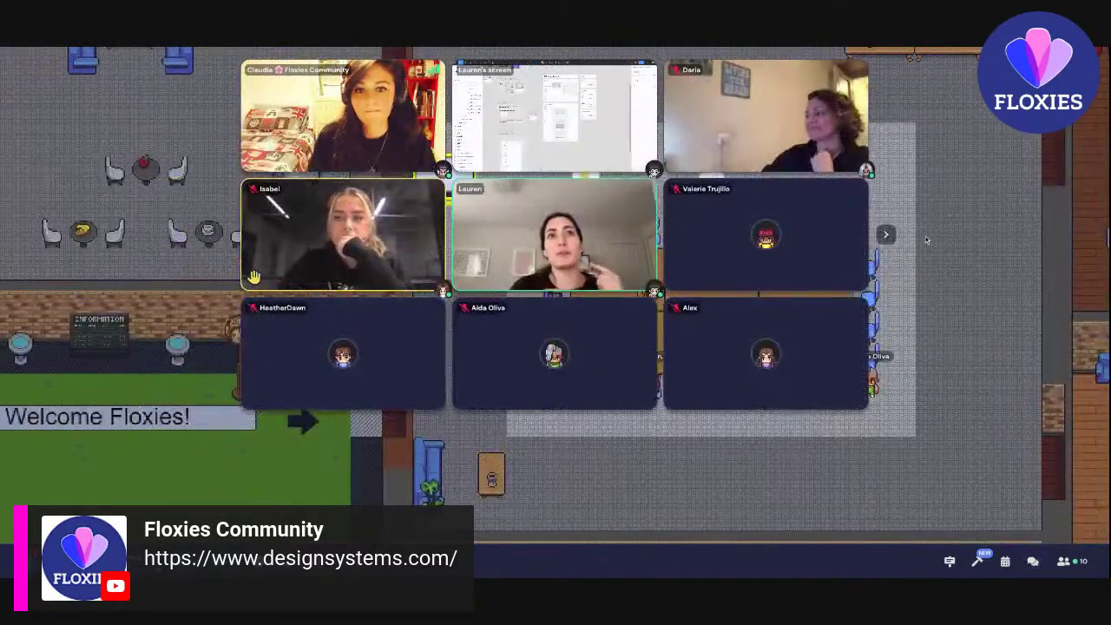
pyautogui.moveTo(597, 227)
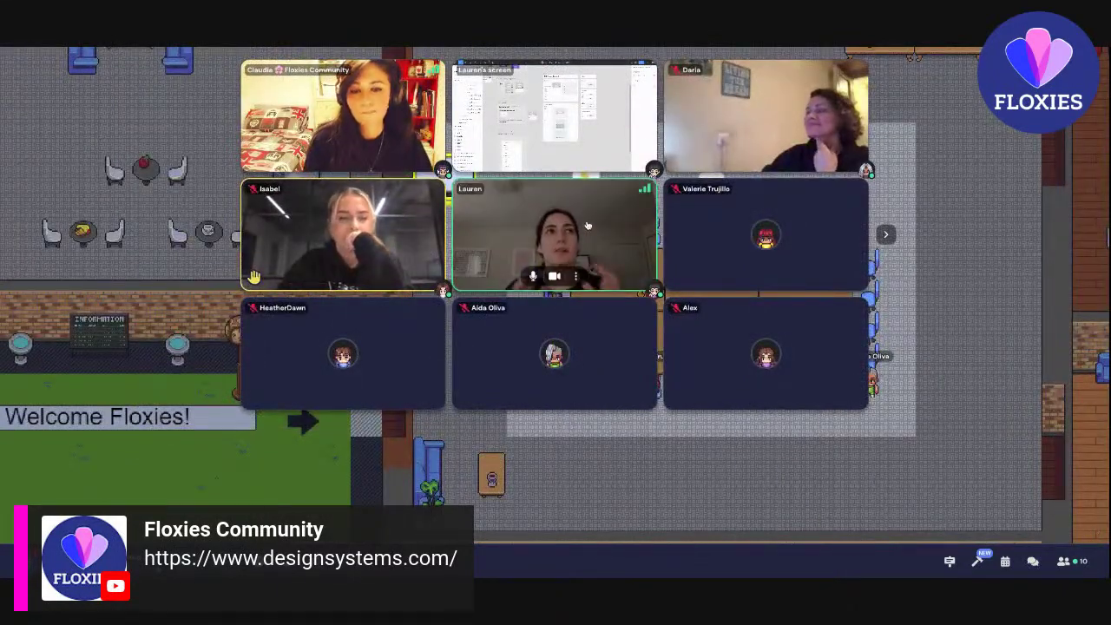
pyautogui.click(591, 226)
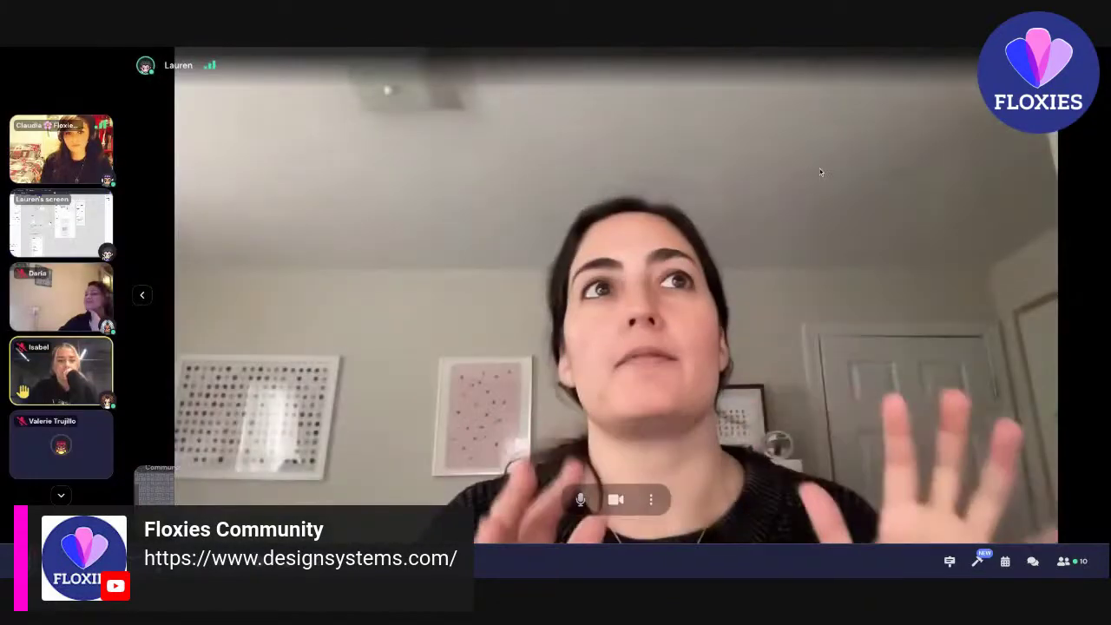